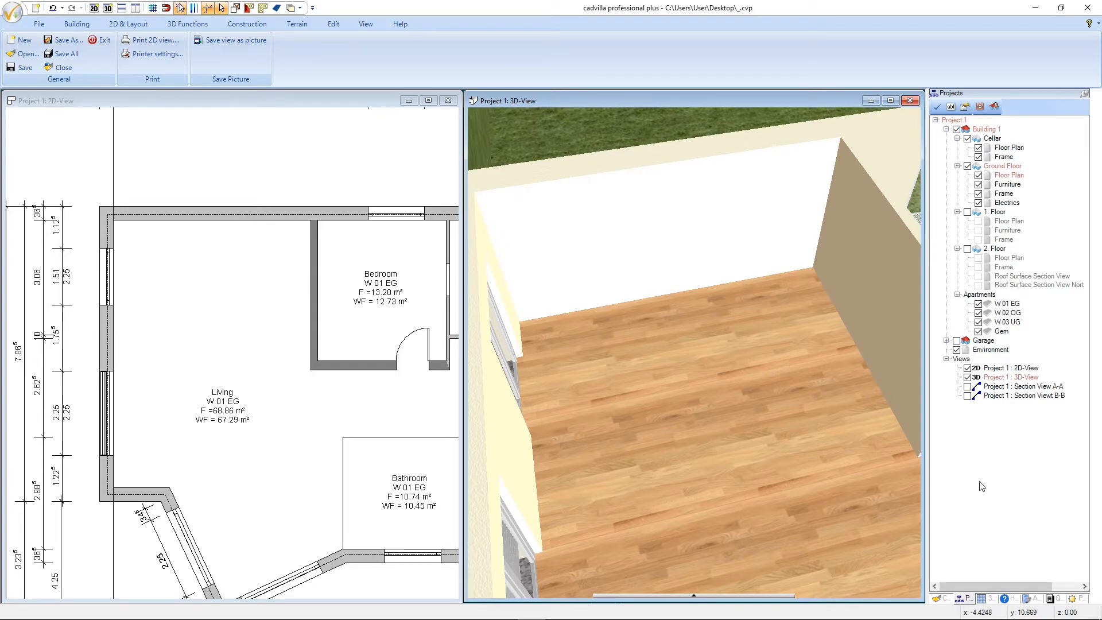
Step: Browse the catalog's groups to the interior kitchen category and open the Kitchenette collection
{"action": "left_click", "coordinate": [946, 600]}
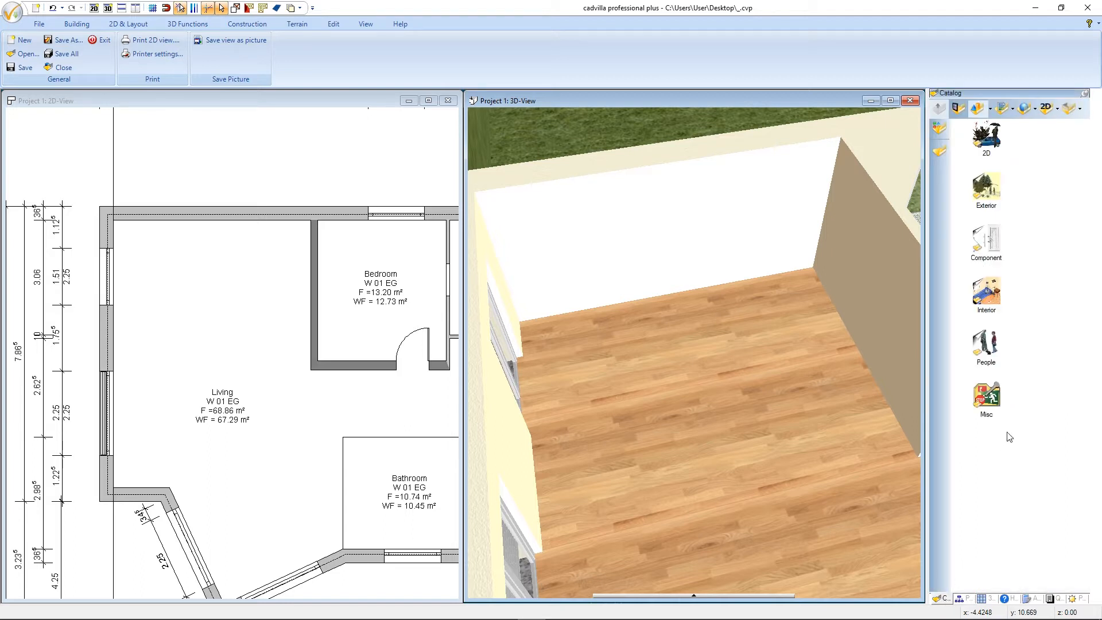
{"action": "left_click", "coordinate": [1069, 110]}
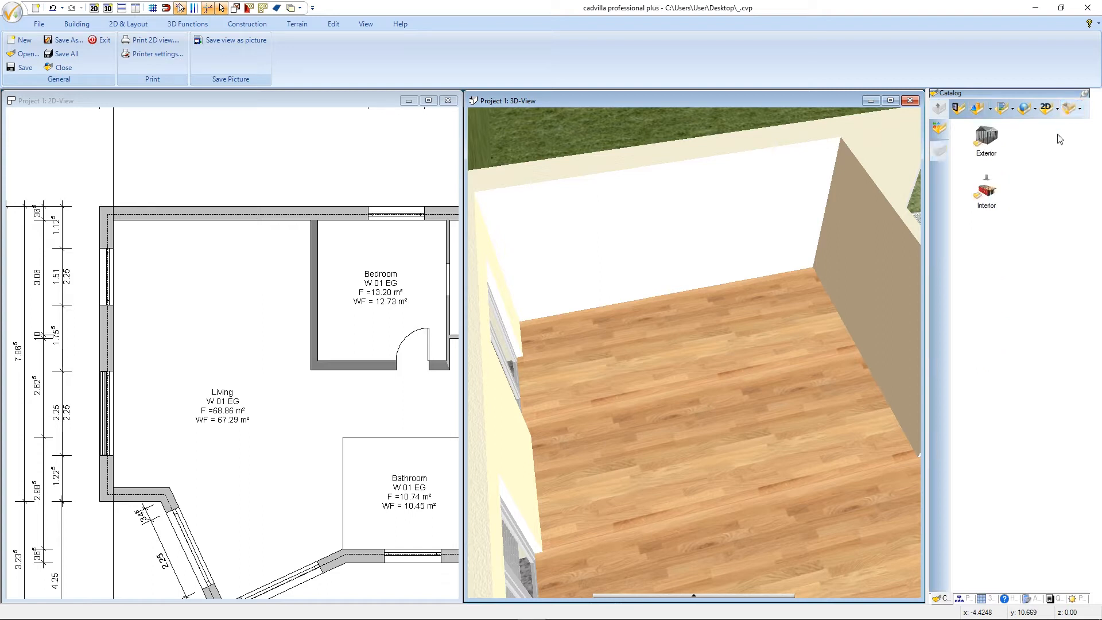
{"action": "double_click", "coordinate": [989, 194]}
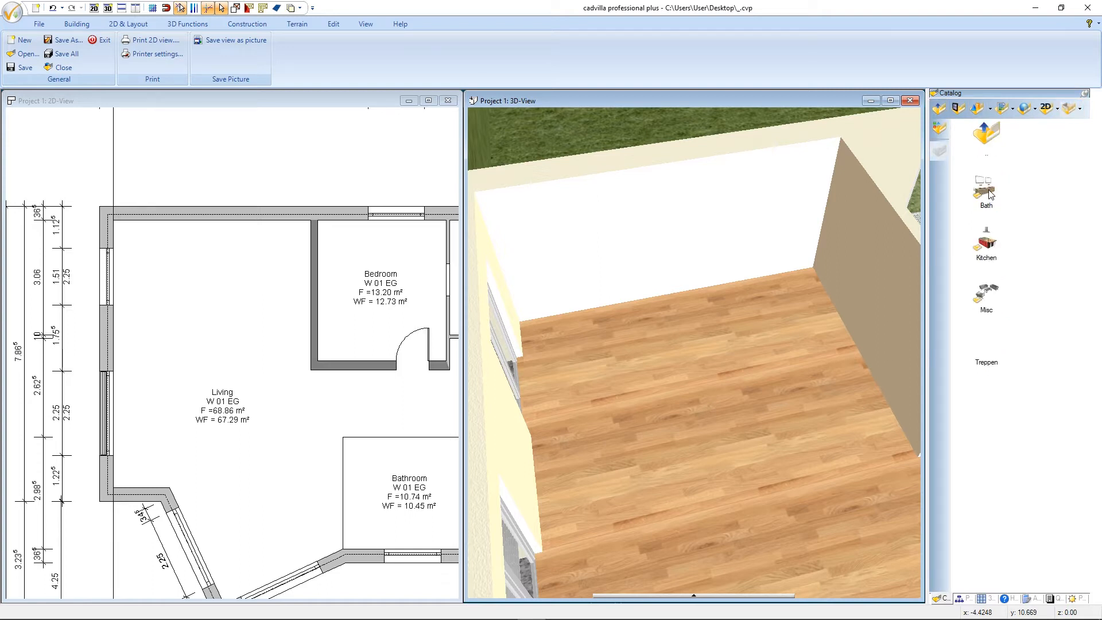
{"action": "double_click", "coordinate": [988, 249]}
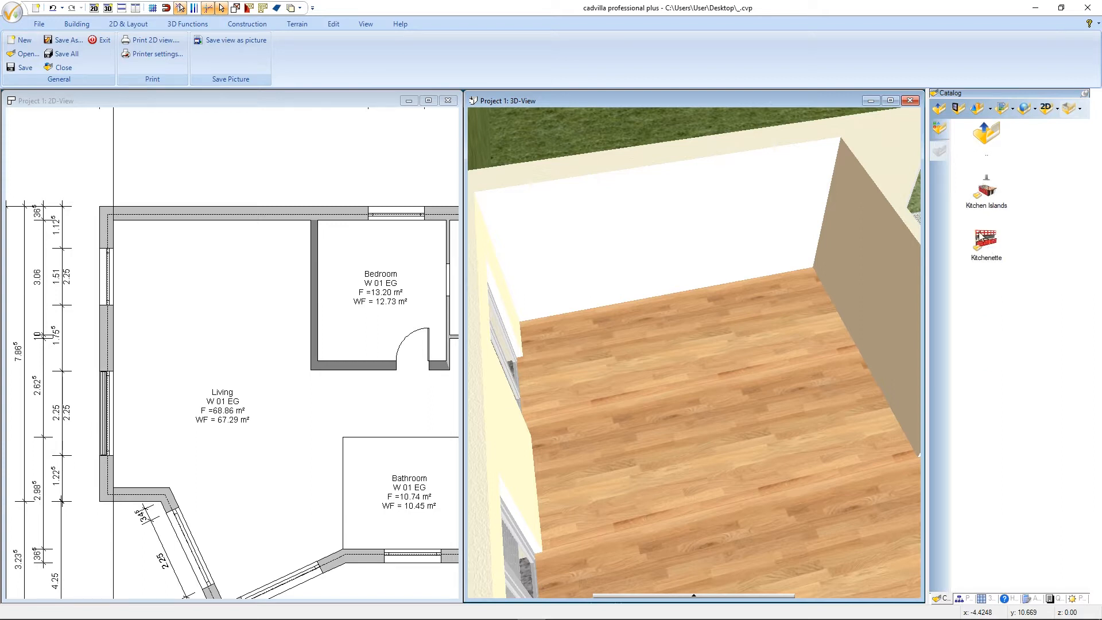
{"action": "double_click", "coordinate": [987, 248]}
{"action": "double_click", "coordinate": [982, 243]}
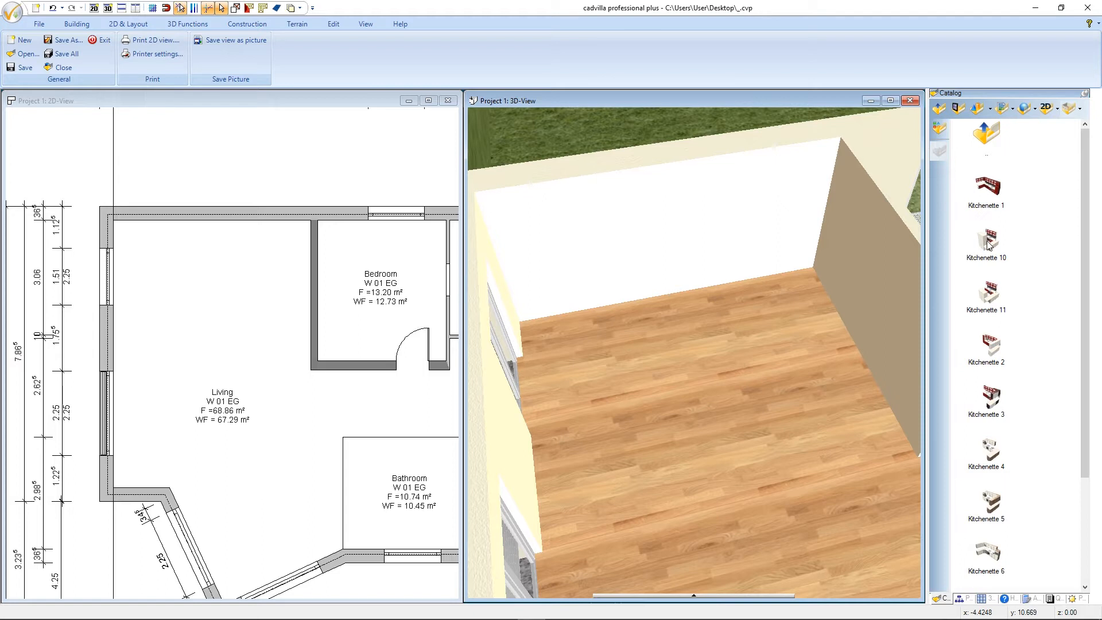
Step: Preview the Kitchenette 1 group in 3D, rotating and zooming it to examine the whole layout
{"action": "left_click", "coordinate": [997, 193]}
{"action": "double_click", "coordinate": [996, 193]}
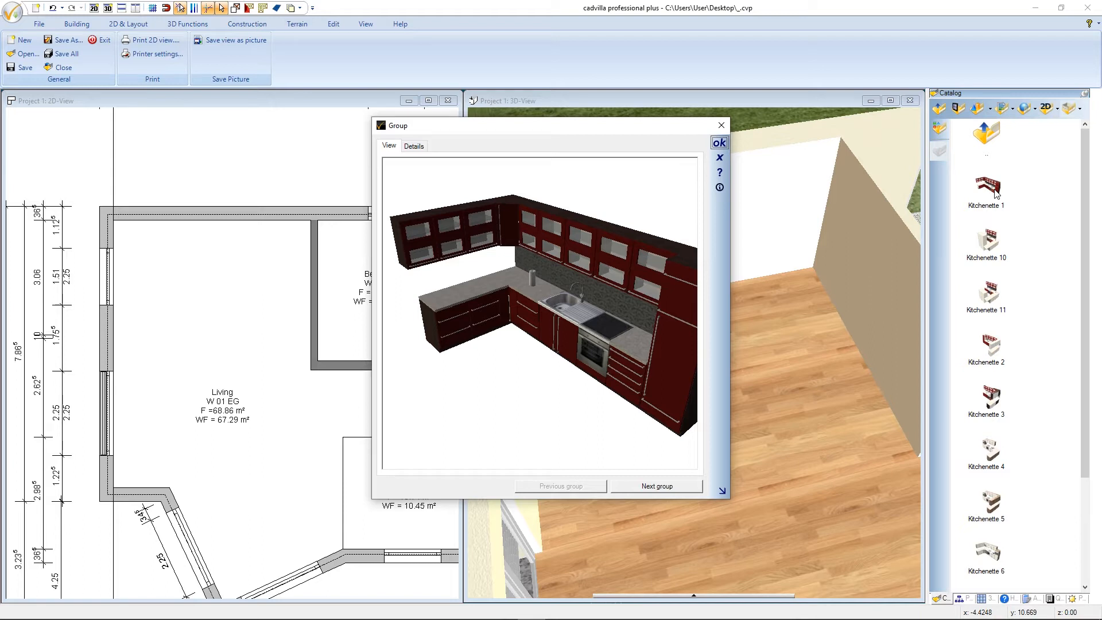
{"action": "left_click_drag", "start_coordinate": [652, 297], "coordinate": [581, 253]}
{"action": "right_click_drag", "start_coordinate": [580, 249], "coordinate": [580, 274]}
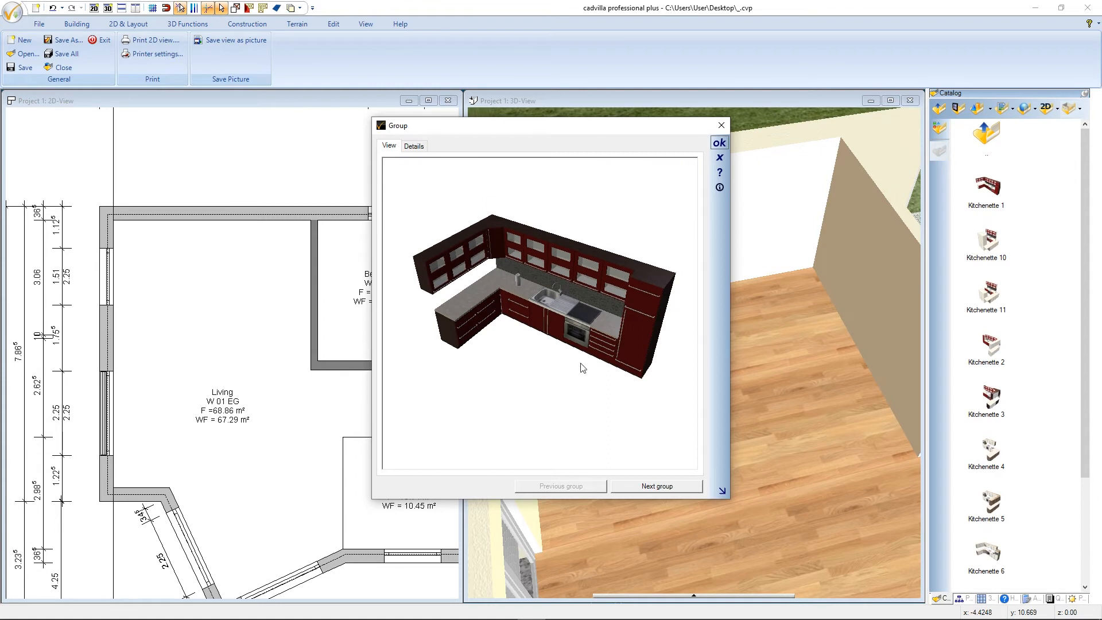
{"action": "left_click", "coordinate": [720, 143]}
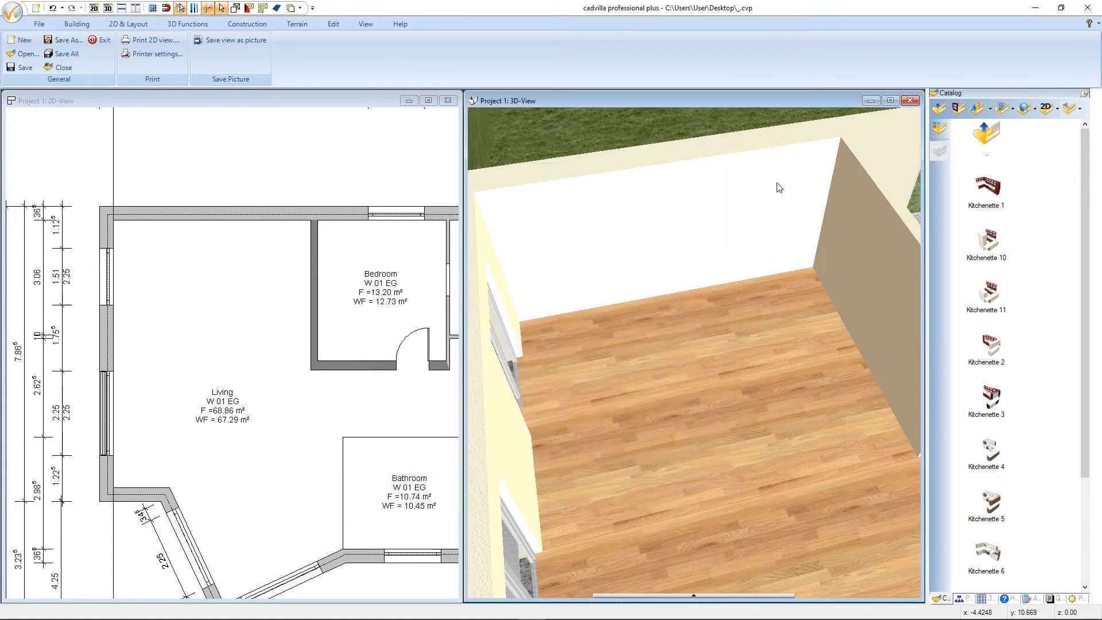
Step: Place one Kitchenette 1 group in the living room's corner beside the bedroom in the 2D floor plan
{"action": "left_click", "coordinate": [987, 191]}
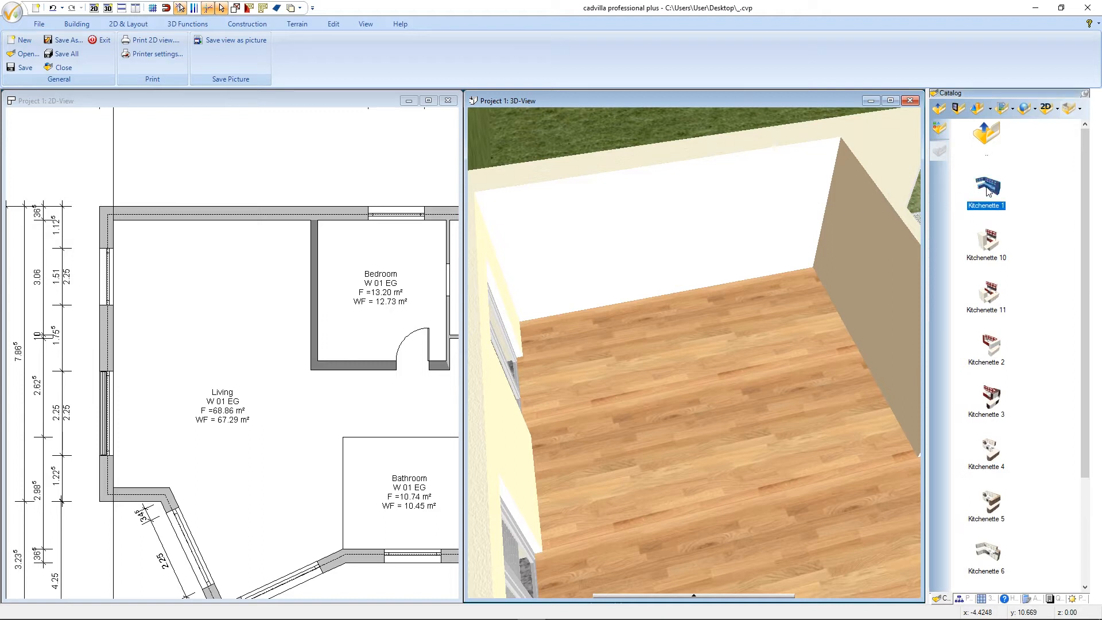
{"action": "left_click_drag", "start_coordinate": [986, 191], "coordinate": [975, 199]}
{"action": "left_click_drag", "start_coordinate": [975, 198], "coordinate": [224, 299]}
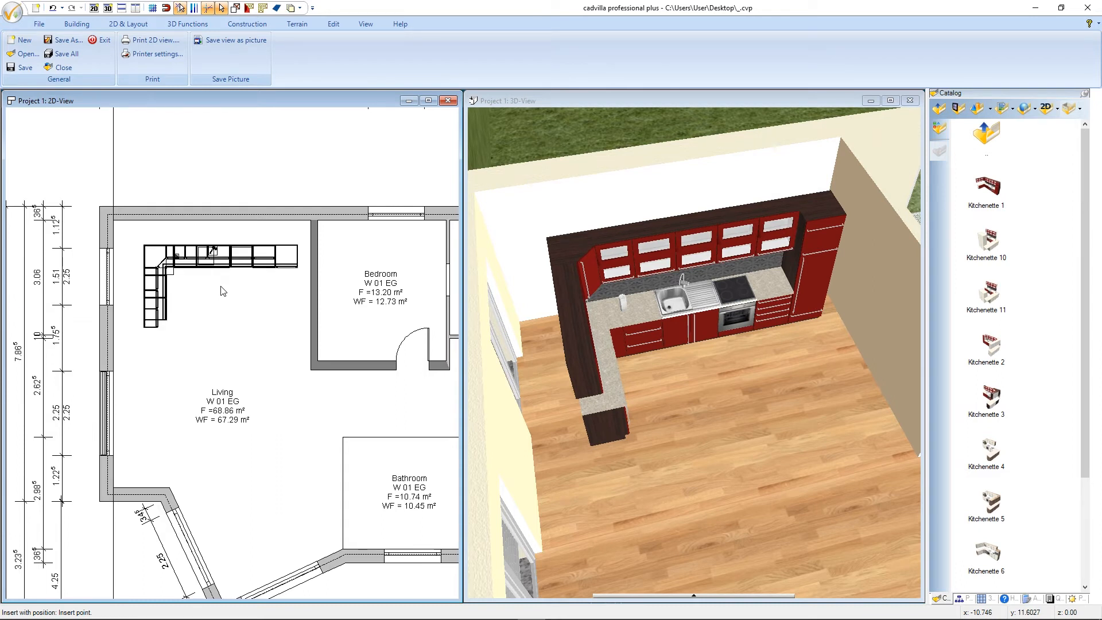
{"action": "left_click", "coordinate": [239, 329]}
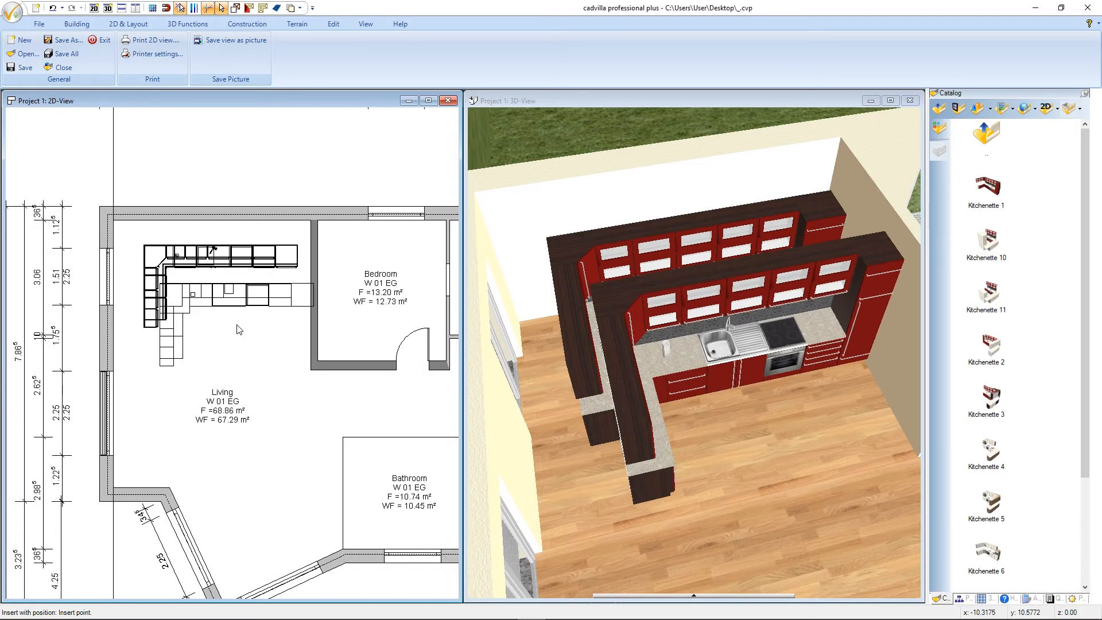
{"action": "key", "text": "Escape"}
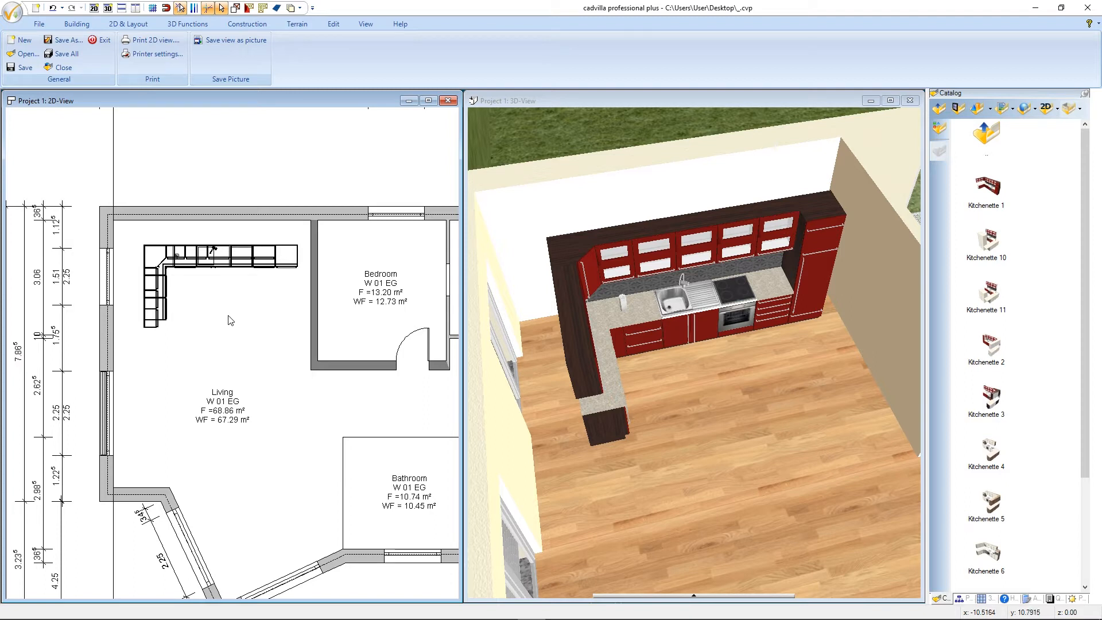
Step: Separate the placed kitchenette group into its individual cabinets and clear the selection
{"action": "left_click", "coordinate": [204, 262]}
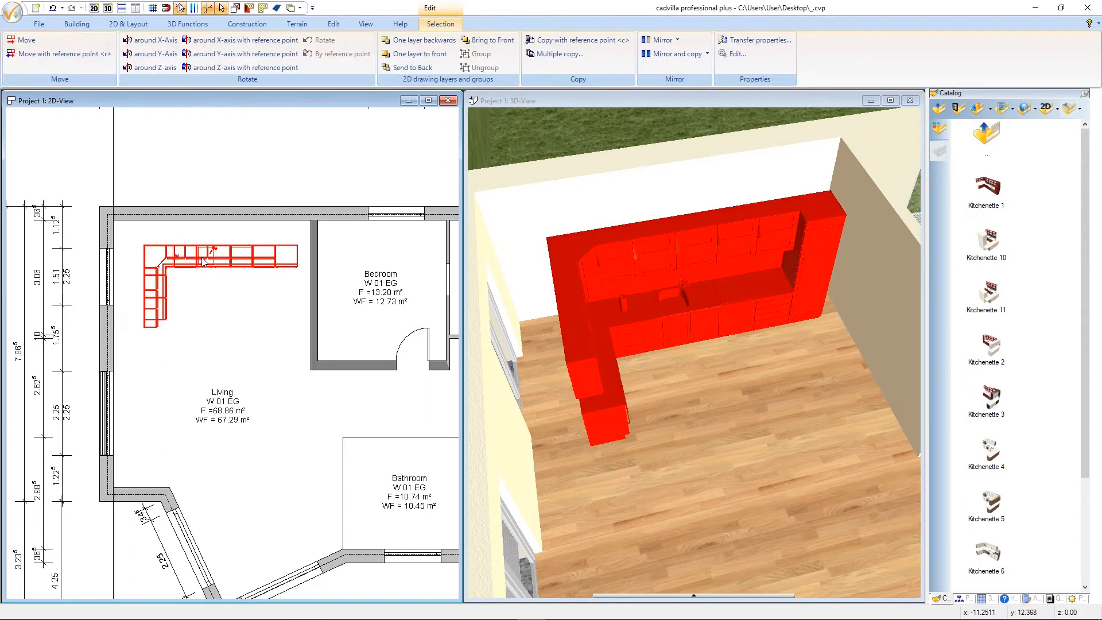
{"action": "right_click", "coordinate": [204, 262]}
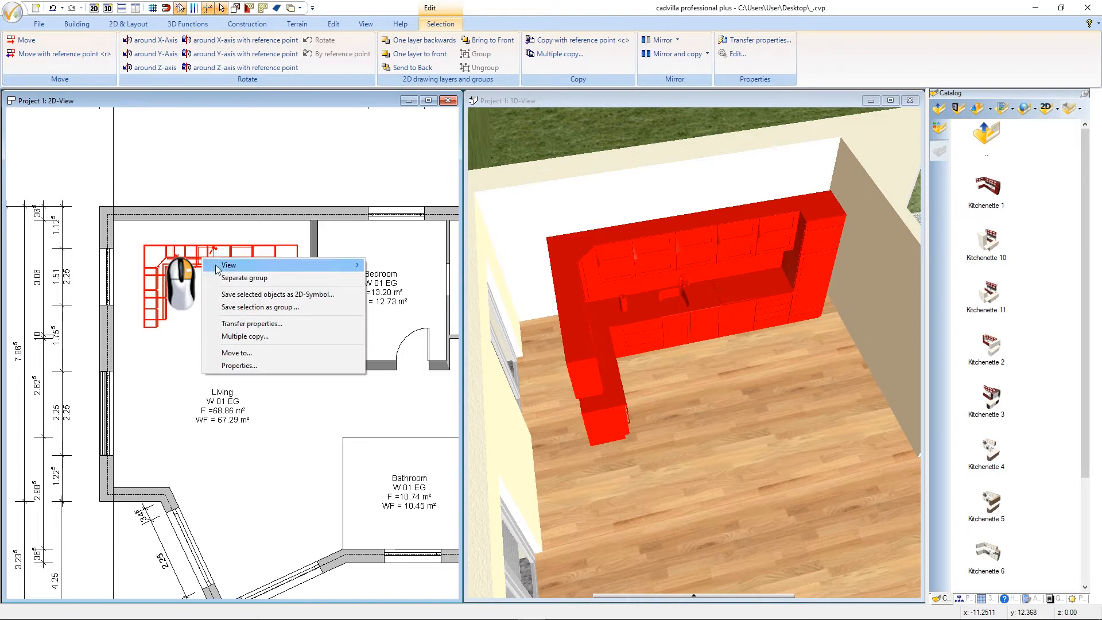
{"action": "left_click", "coordinate": [299, 280]}
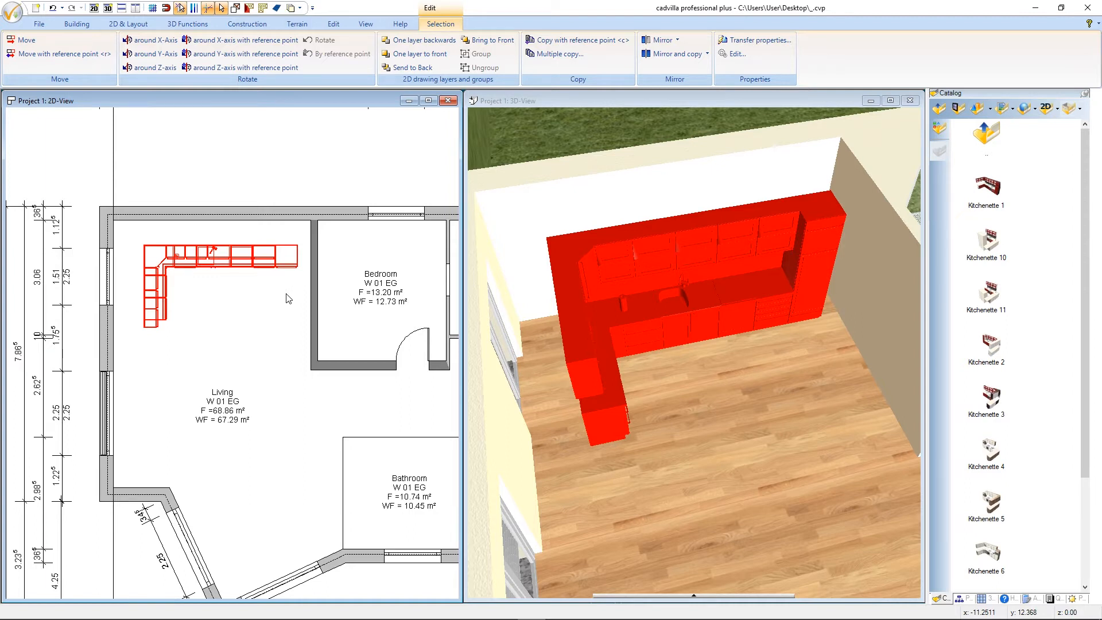
{"action": "key", "text": "Escape"}
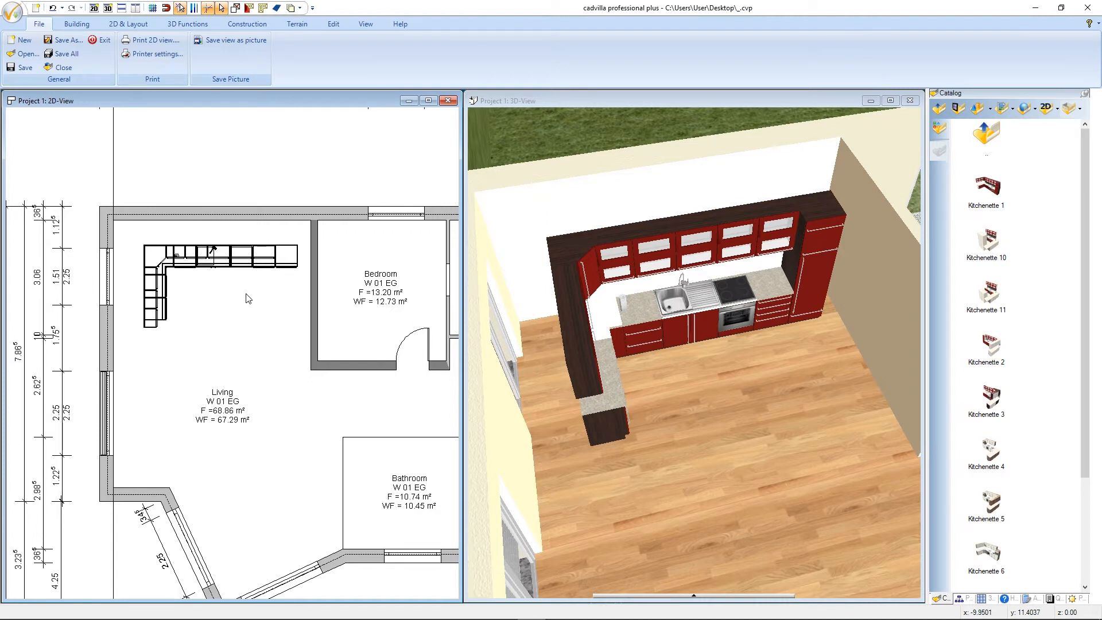
Step: Mirror the kitchenette's corner units and short leg about a vertical axis through the middle of the cabinet row
{"action": "scroll", "coordinate": [237, 290], "scroll_direction": "up", "scroll_amount": 1}
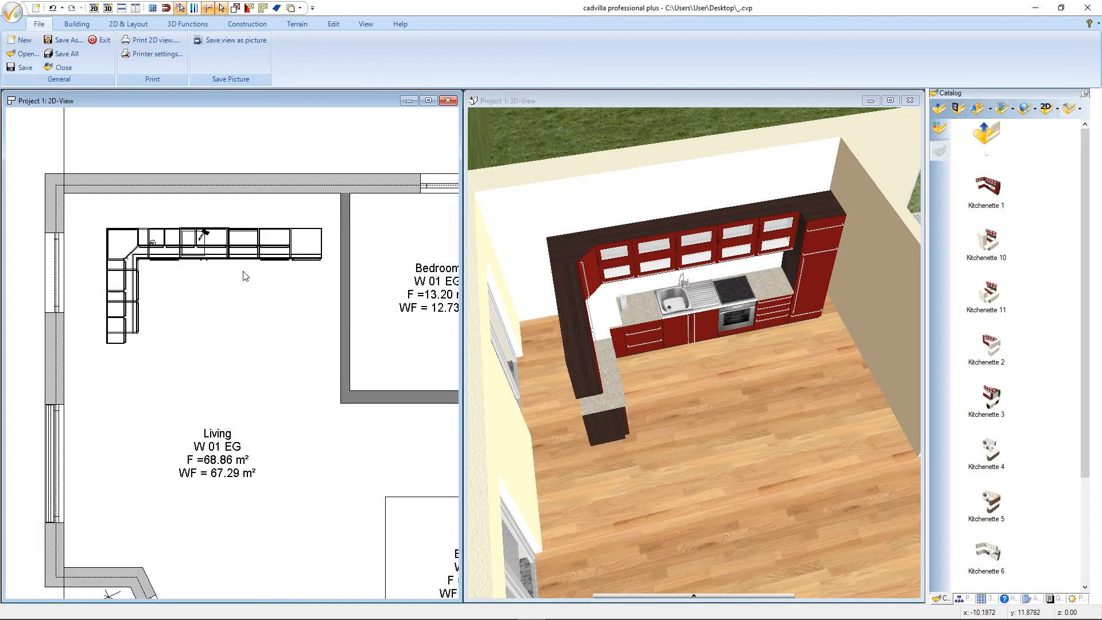
{"action": "scroll", "coordinate": [242, 280], "scroll_direction": "up", "scroll_amount": 1}
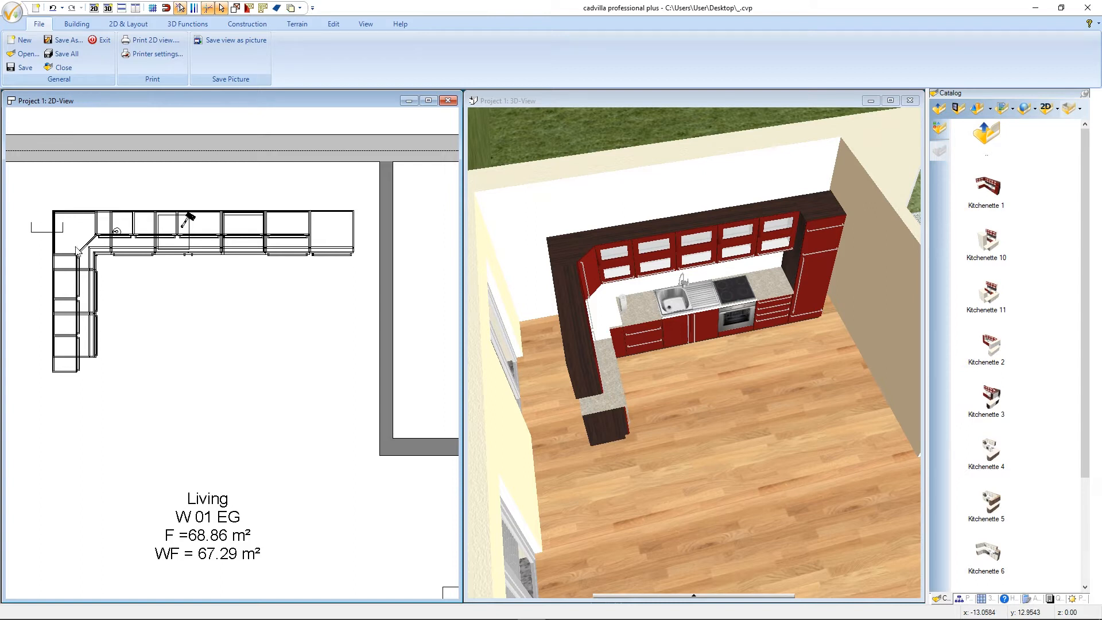
{"action": "left_click_drag", "start_coordinate": [121, 336], "coordinate": [117, 382]}
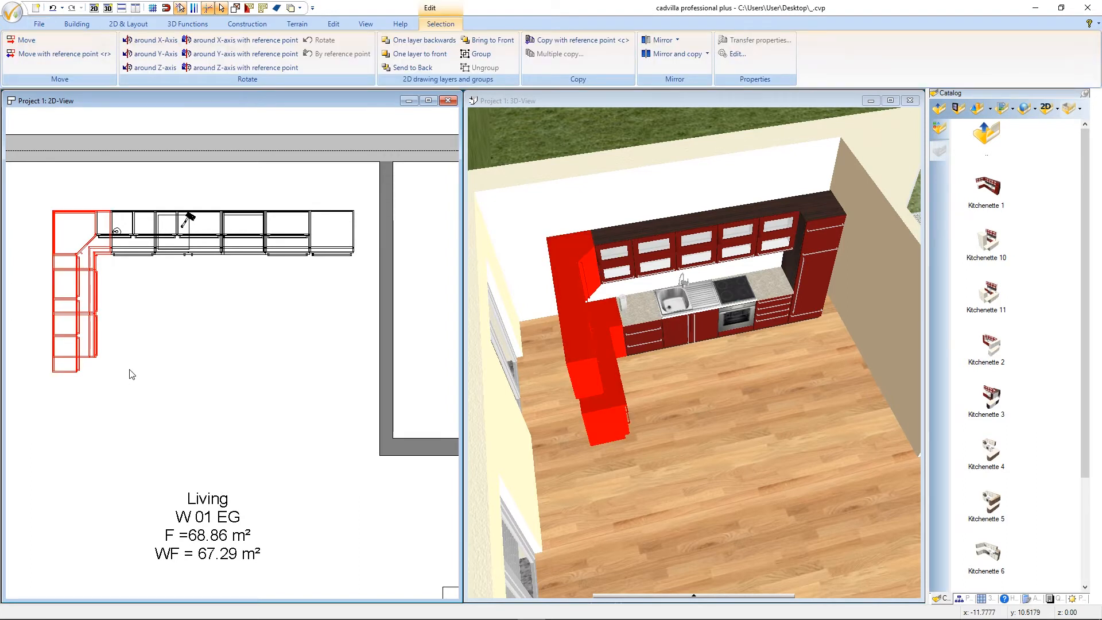
{"action": "left_click", "coordinate": [678, 40]}
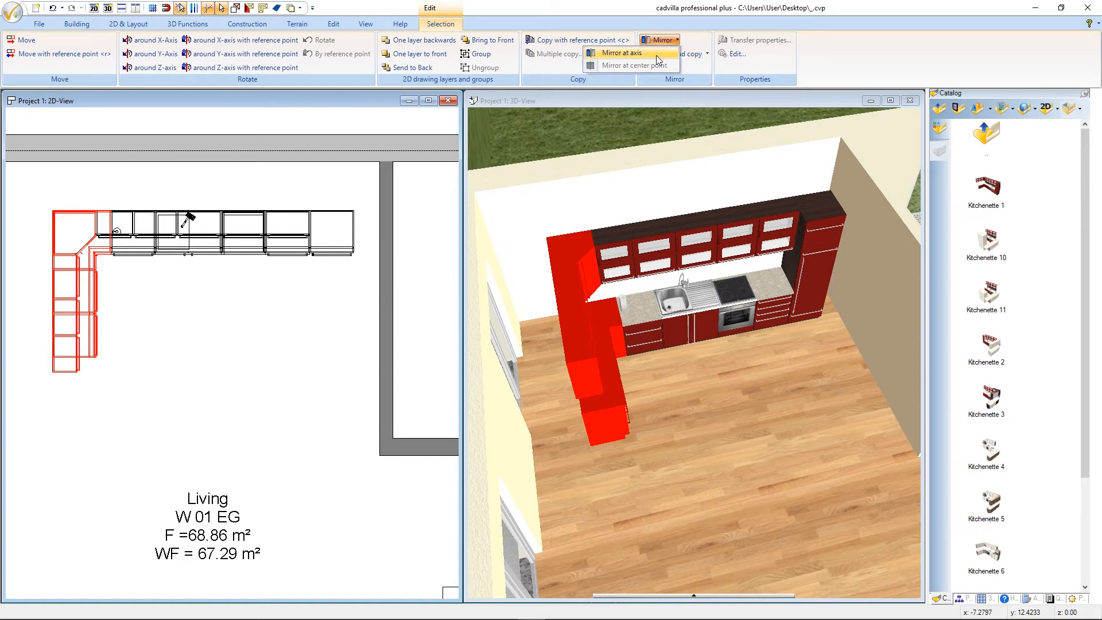
{"action": "left_click", "coordinate": [637, 53]}
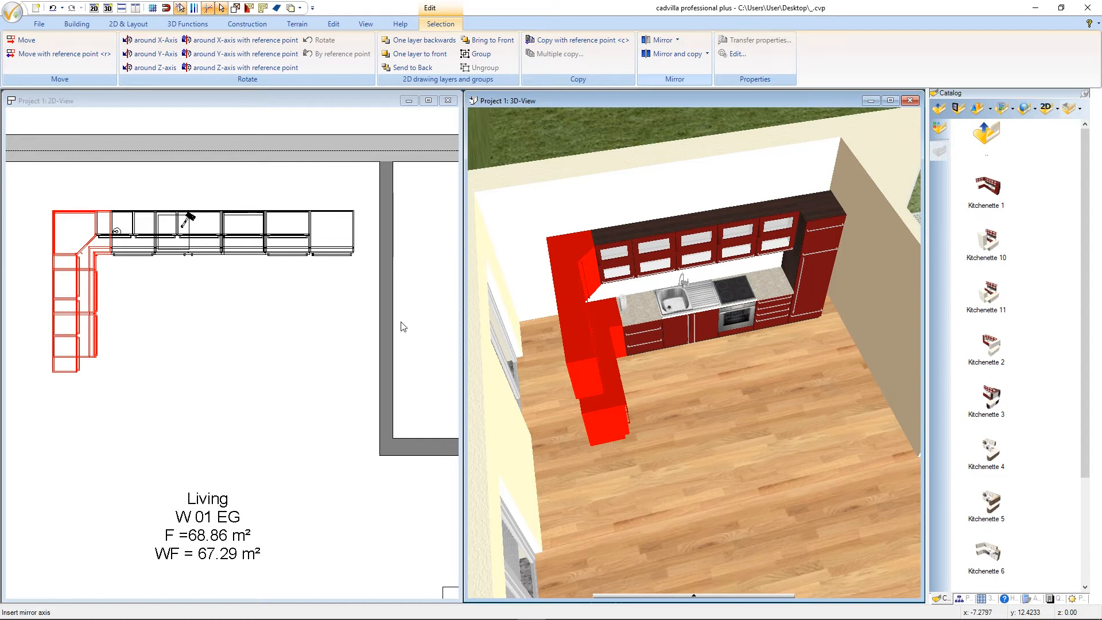
{"action": "left_click", "coordinate": [231, 401]}
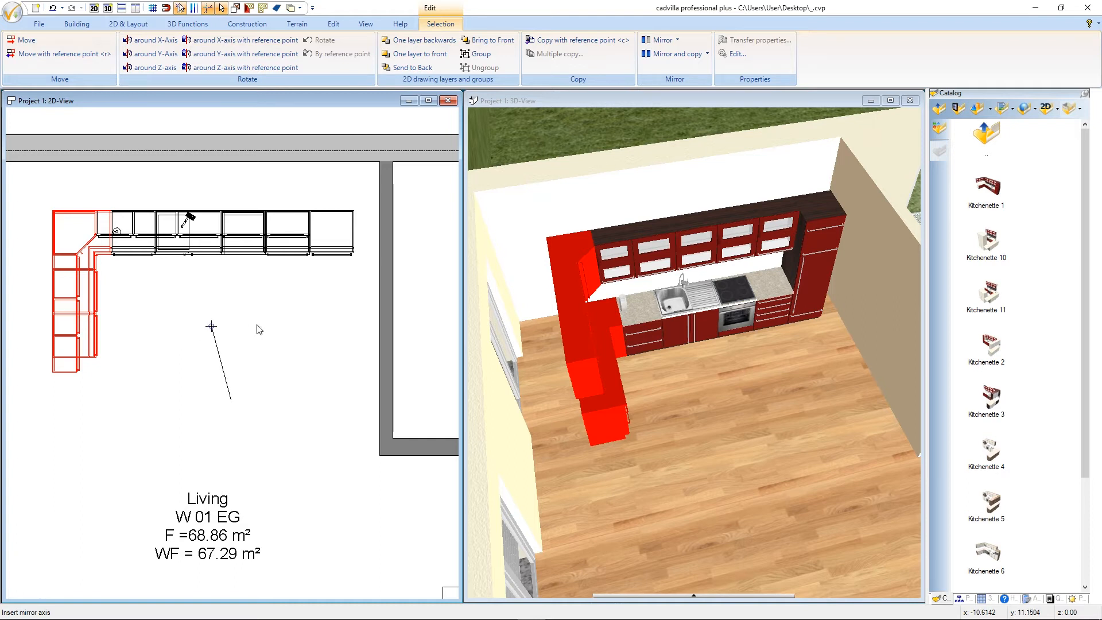
{"action": "left_click", "coordinate": [231, 305]}
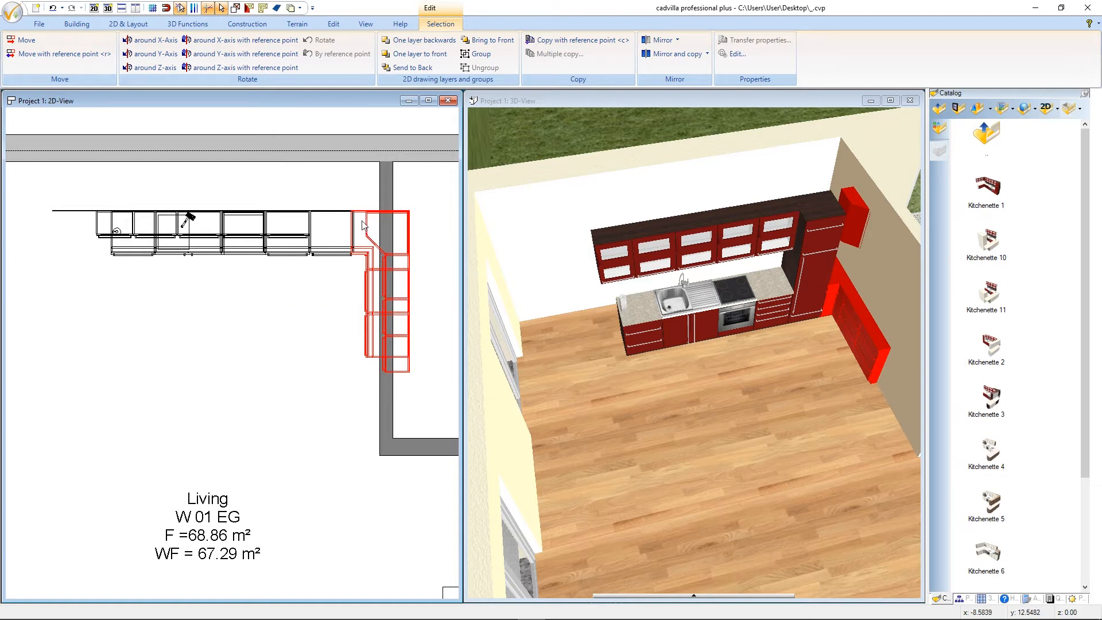
Step: Move the mirrored corner leg by its back corner reference point to the cabinet edge where the tall end cabinet begins, then deselect it
{"action": "scroll", "coordinate": [363, 225], "scroll_direction": "up", "scroll_amount": 6}
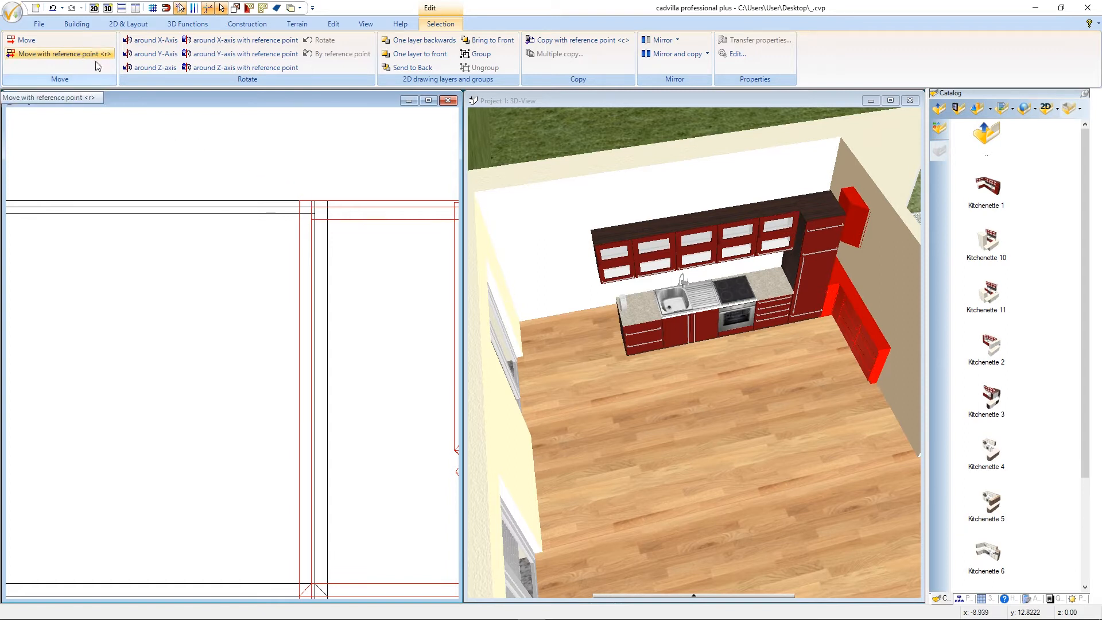
{"action": "key", "text": "r"}
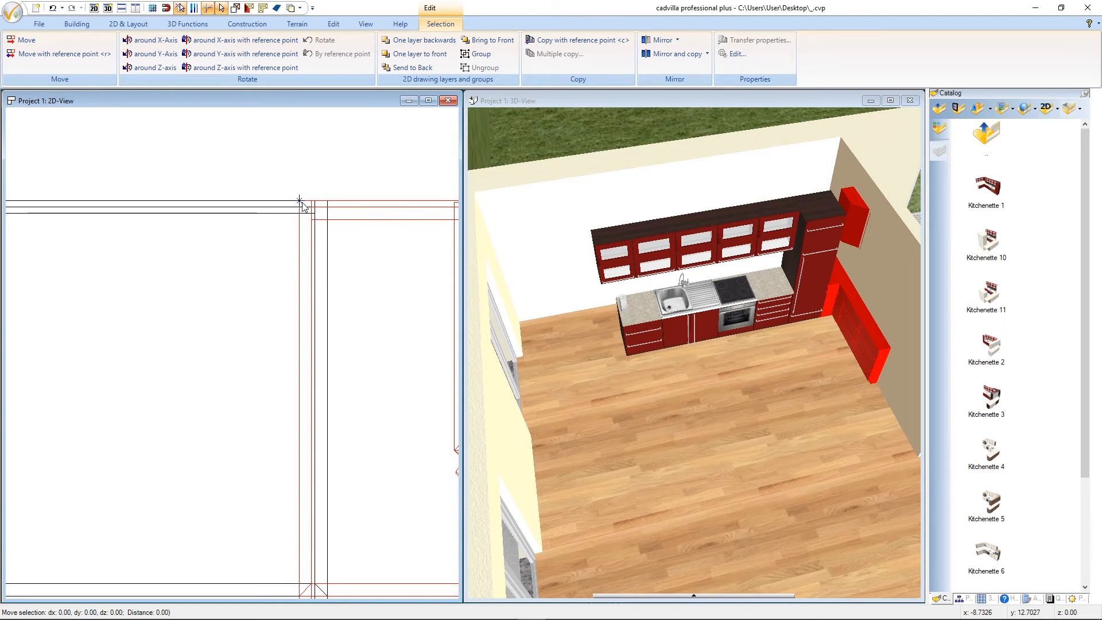
{"action": "left_click_drag", "start_coordinate": [299, 201], "coordinate": [290, 197]}
{"action": "scroll", "coordinate": [300, 198], "scroll_direction": "down", "scroll_amount": 4}
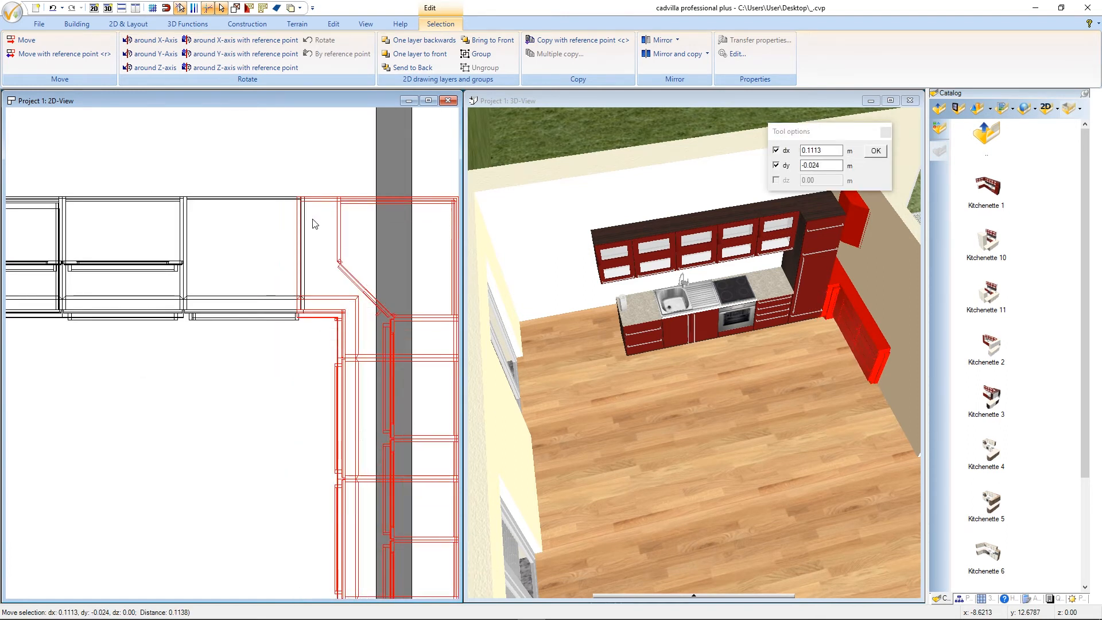
{"action": "scroll", "coordinate": [184, 199], "scroll_direction": "up", "scroll_amount": 2}
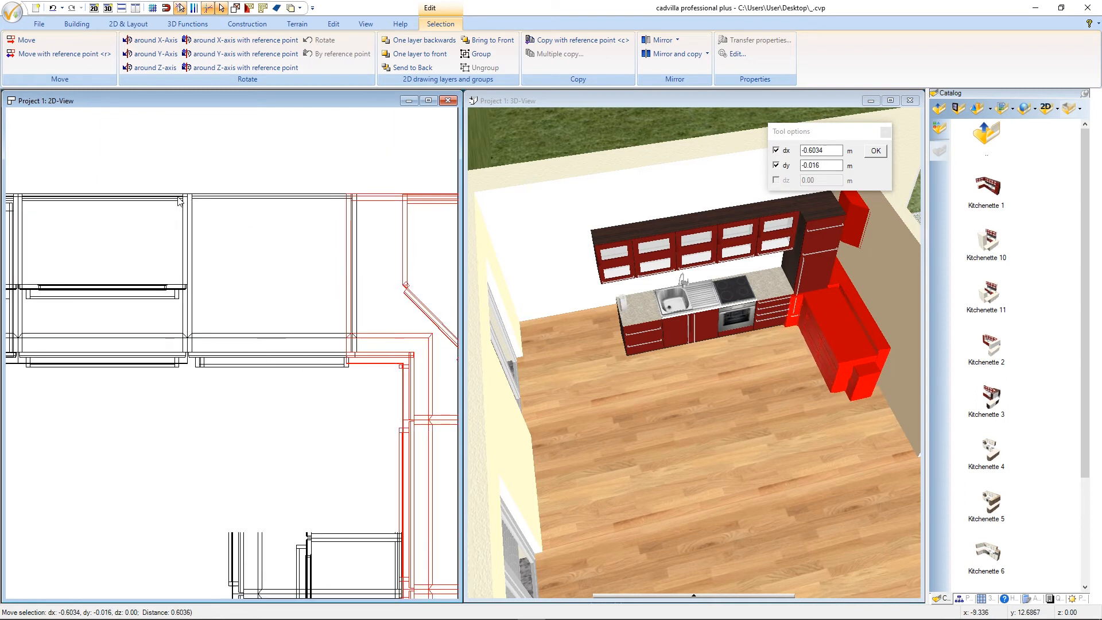
{"action": "scroll", "coordinate": [189, 197], "scroll_direction": "up", "scroll_amount": 2}
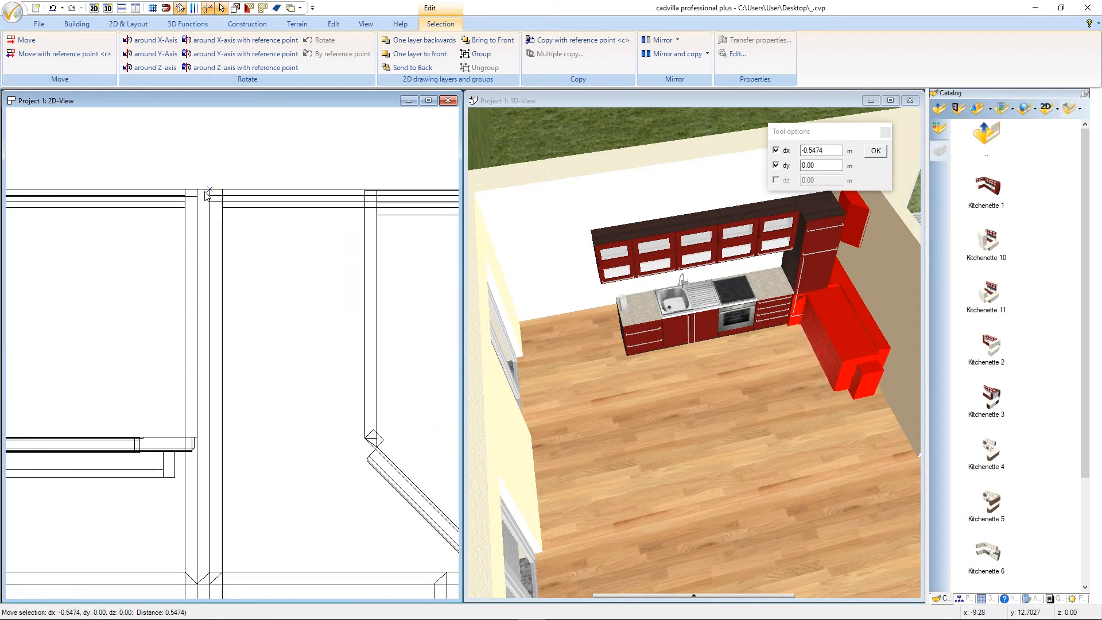
{"action": "left_click", "coordinate": [197, 194]}
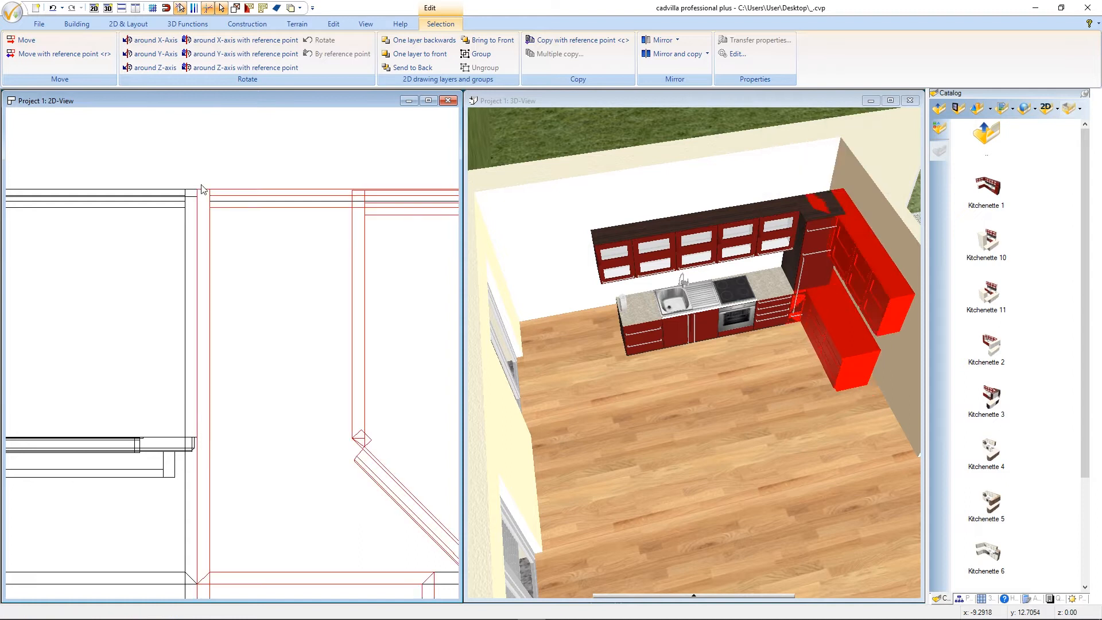
{"action": "scroll", "coordinate": [303, 187], "scroll_direction": "down", "scroll_amount": 2}
{"action": "scroll", "coordinate": [316, 207], "scroll_direction": "down", "scroll_amount": 3}
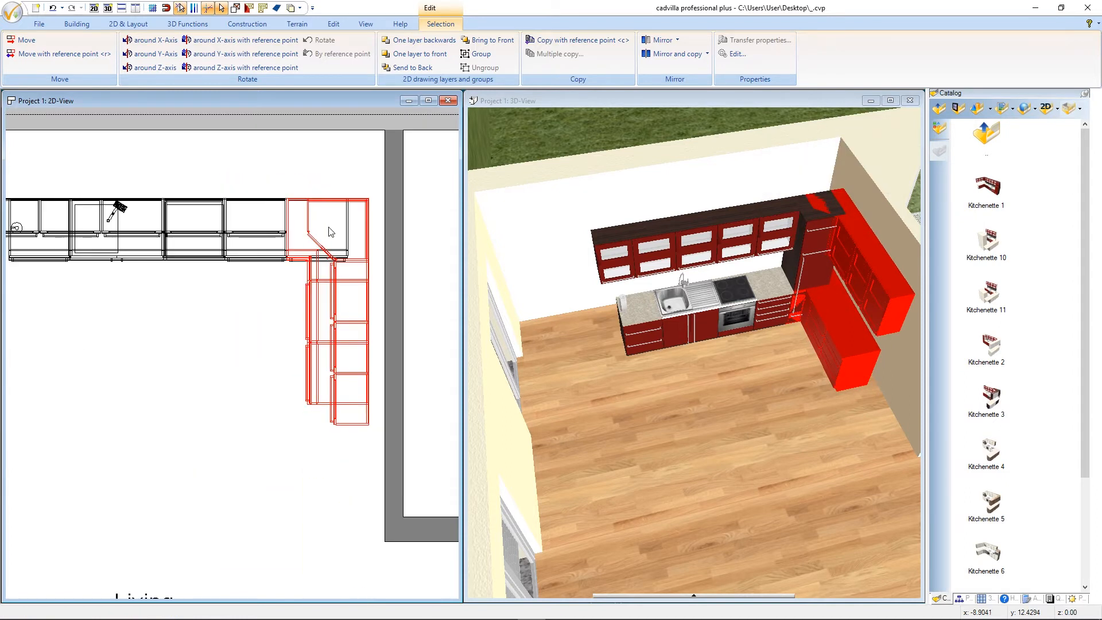
{"action": "scroll", "coordinate": [163, 205], "scroll_direction": "up", "scroll_amount": 2}
{"action": "scroll", "coordinate": [164, 205], "scroll_direction": "down", "scroll_amount": 2}
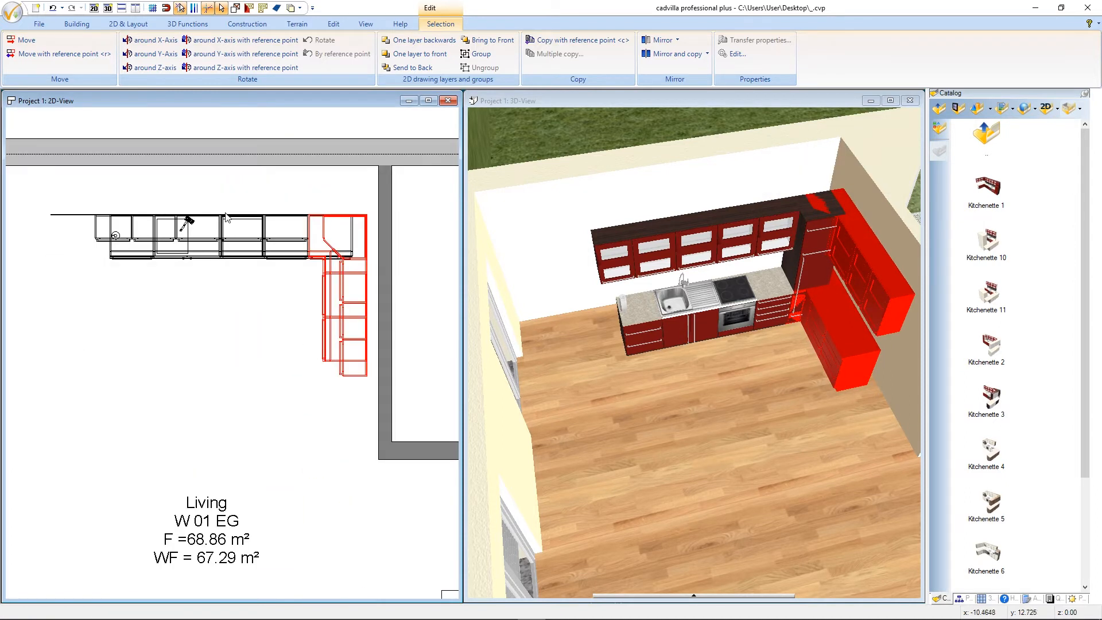
{"action": "left_click", "coordinate": [310, 207]}
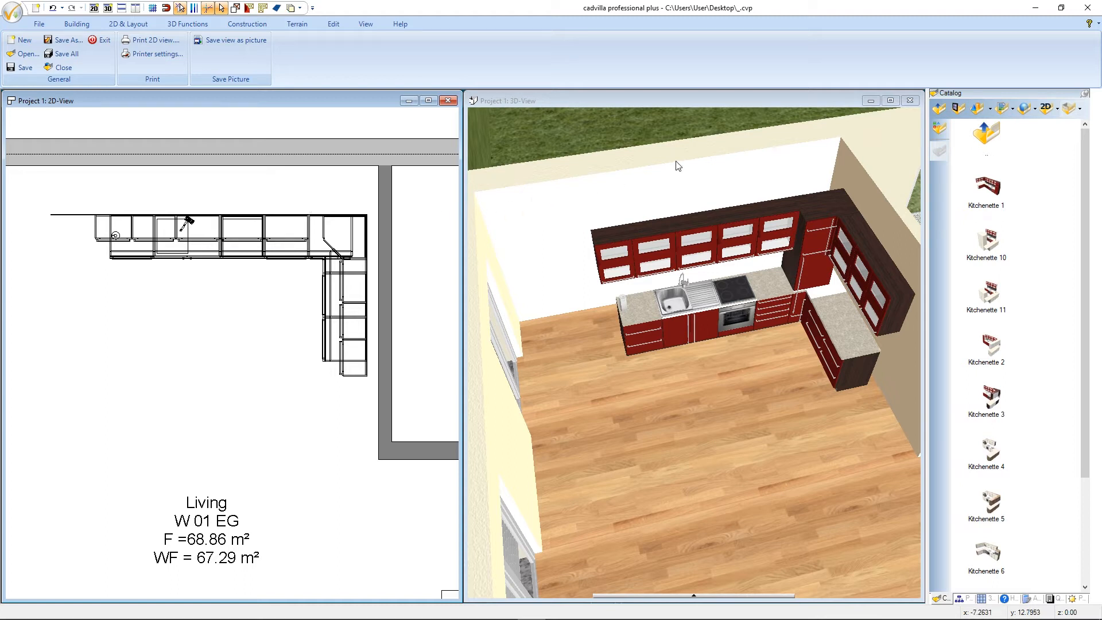
Step: Move the tall corner cabinet and its top unit by a back corner reference point to the sink-side end of the wall cabinet row, then deselect them
{"action": "left_click", "coordinate": [712, 101]}
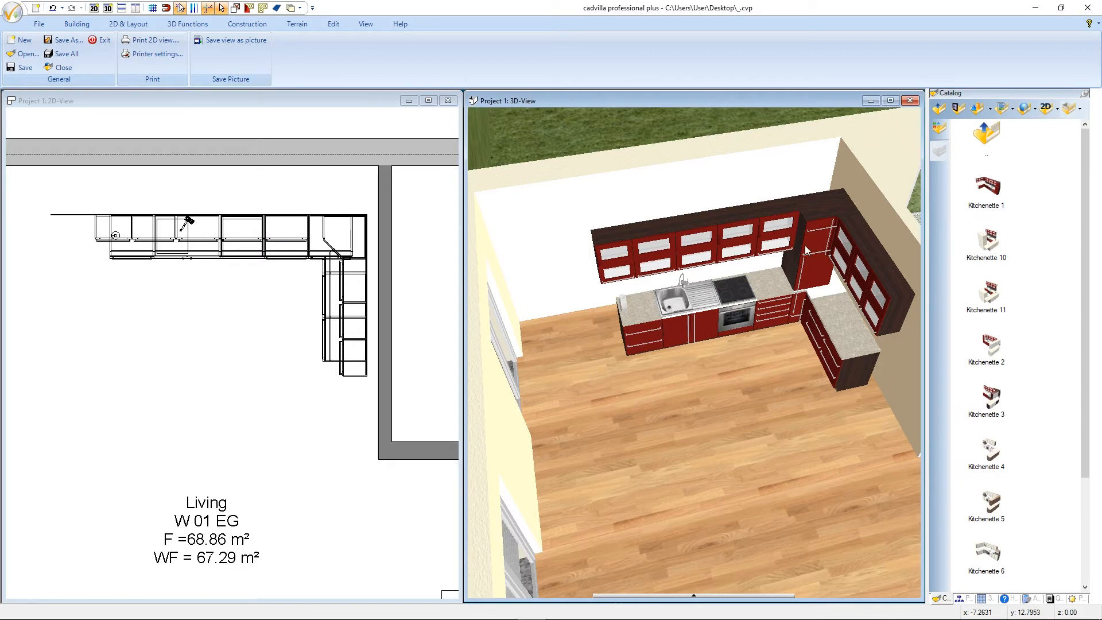
{"action": "left_click", "coordinate": [815, 272]}
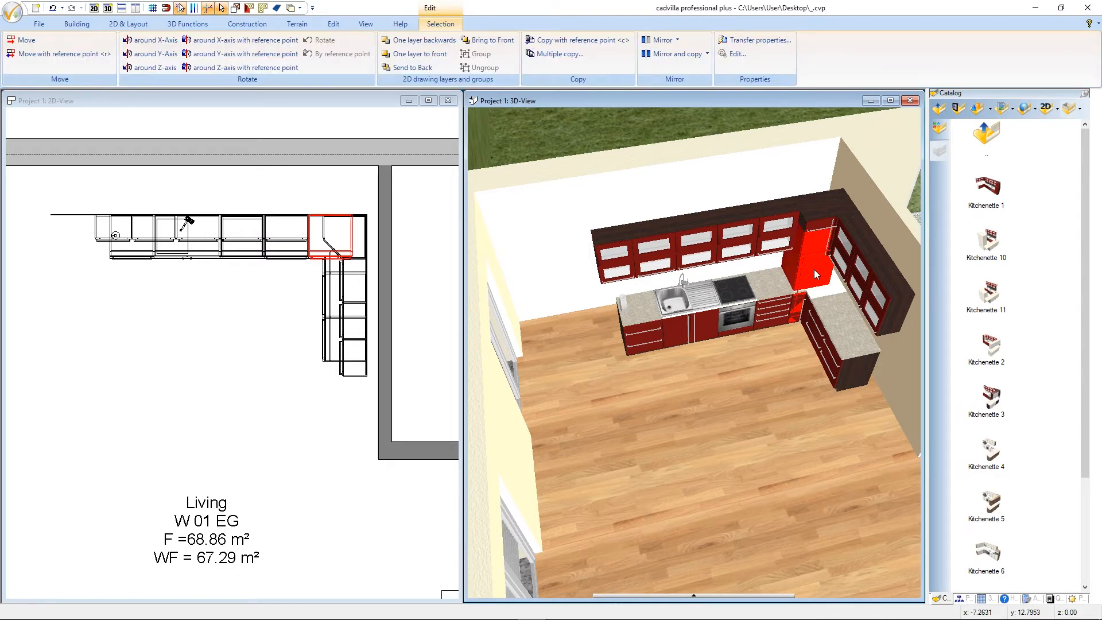
{"action": "left_click", "coordinate": [816, 222]}
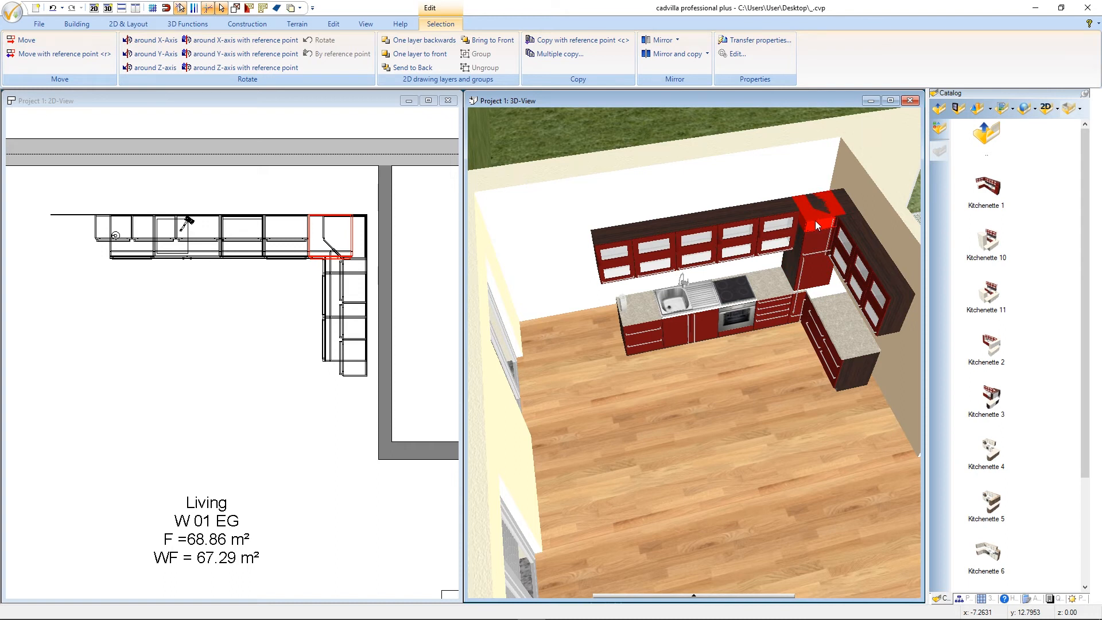
{"action": "left_click", "coordinate": [818, 243]}
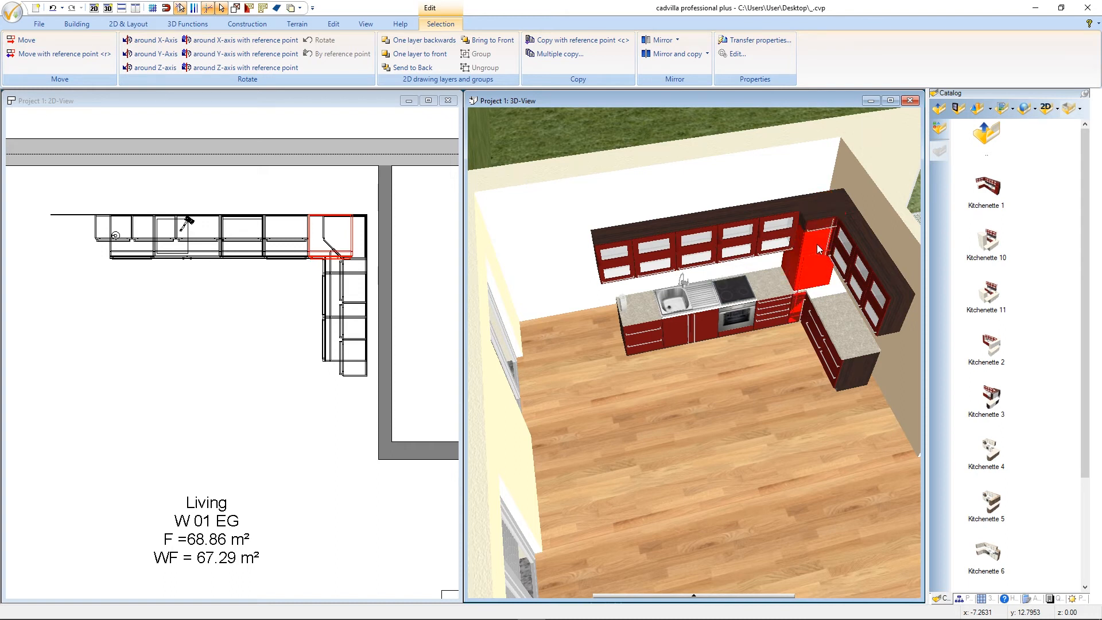
{"action": "left_click", "coordinate": [818, 225], "text": "shift"}
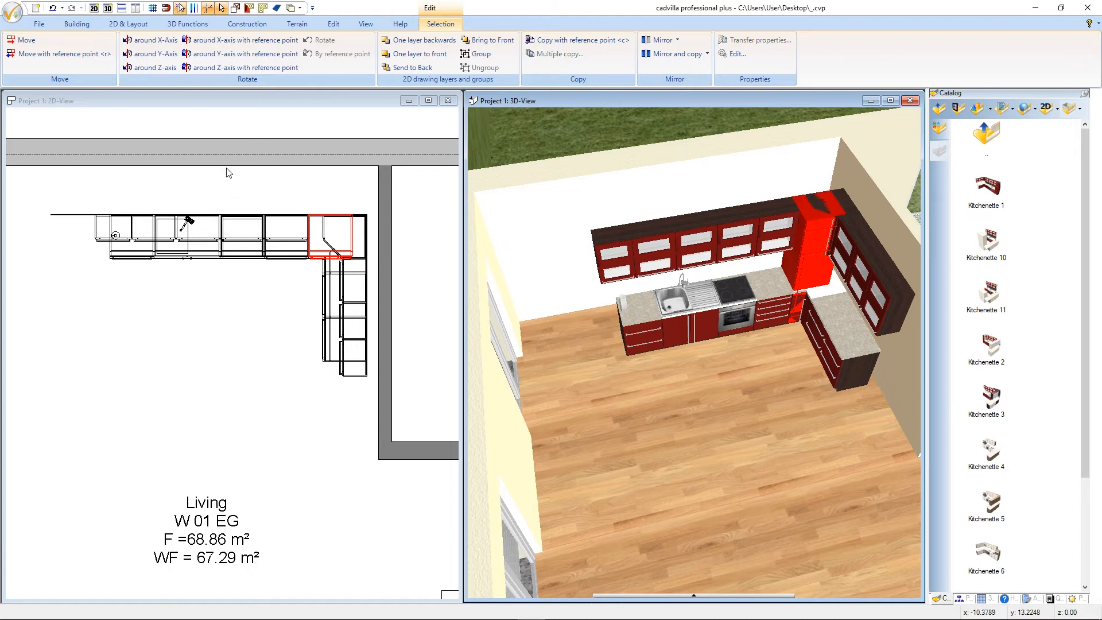
{"action": "scroll", "coordinate": [339, 237], "scroll_direction": "up", "scroll_amount": 5}
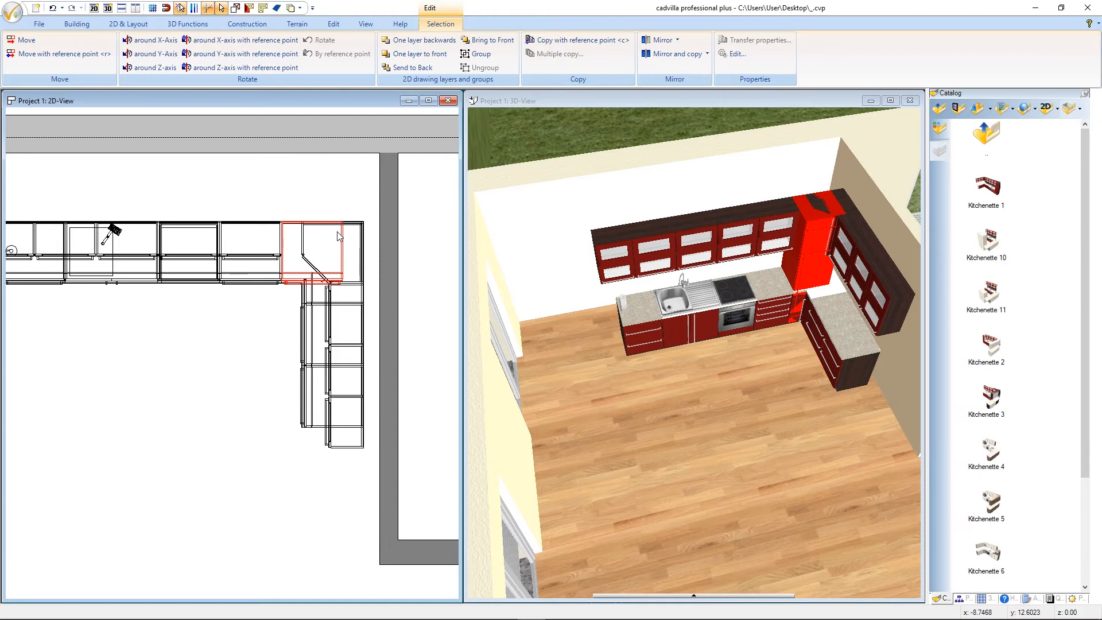
{"action": "scroll", "coordinate": [338, 224], "scroll_direction": "up", "scroll_amount": 3}
{"action": "key", "text": "r"}
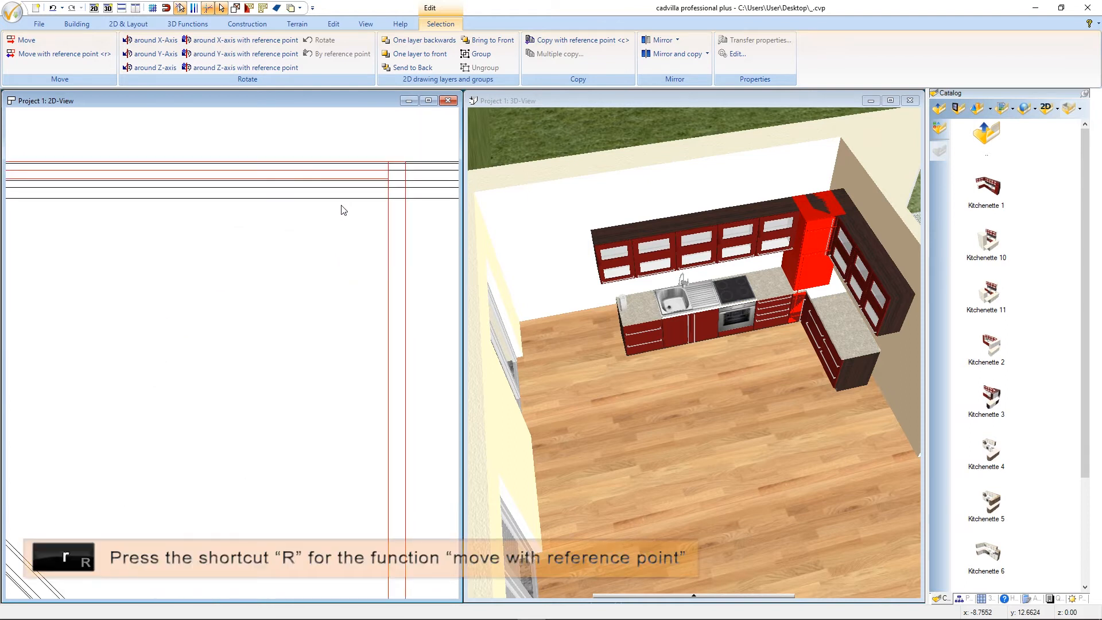
{"action": "left_click", "coordinate": [405, 163]}
{"action": "scroll", "coordinate": [396, 178], "scroll_direction": "down", "scroll_amount": 5}
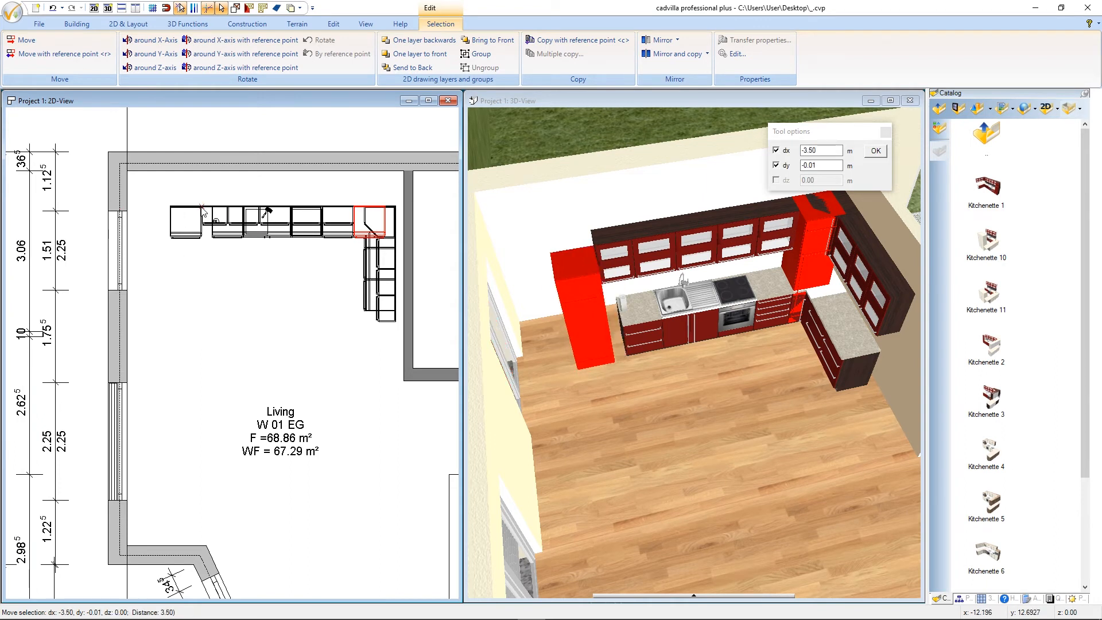
{"action": "scroll", "coordinate": [202, 209], "scroll_direction": "up", "scroll_amount": 5}
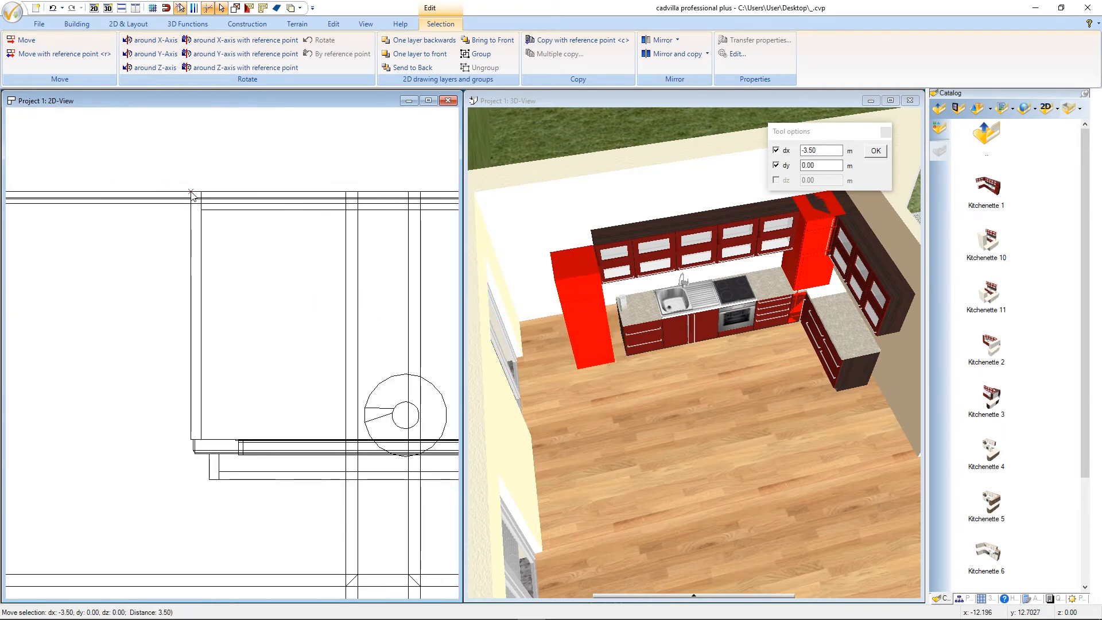
{"action": "left_click", "coordinate": [192, 196]}
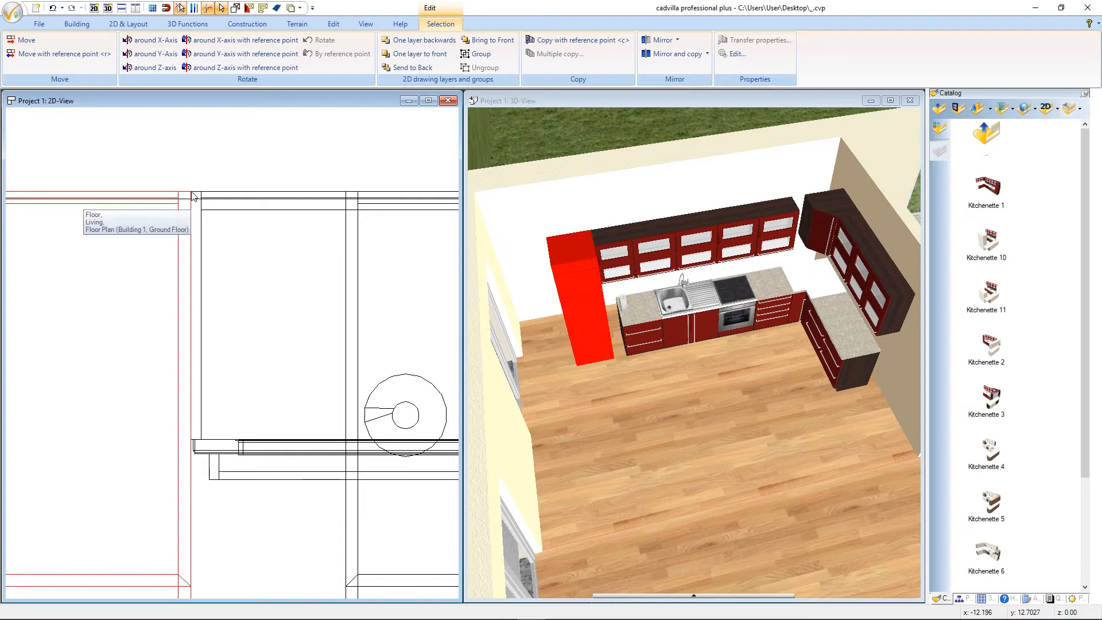
{"action": "key", "text": "Escape"}
{"action": "scroll", "coordinate": [198, 270], "scroll_direction": "down", "scroll_amount": 5}
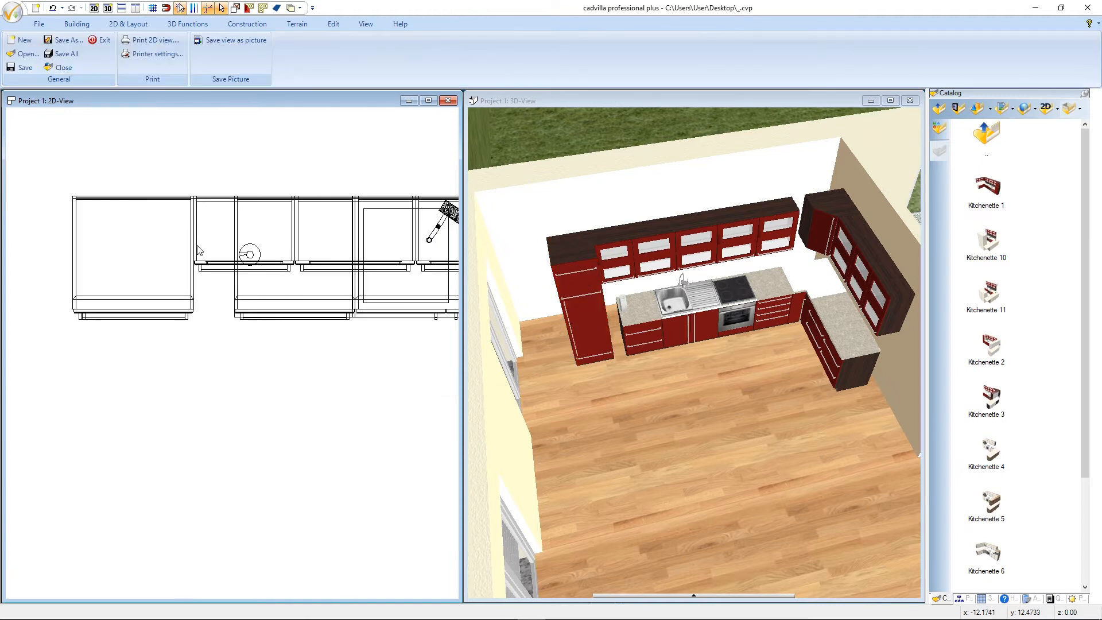
{"action": "scroll", "coordinate": [199, 270], "scroll_direction": "down", "scroll_amount": 4}
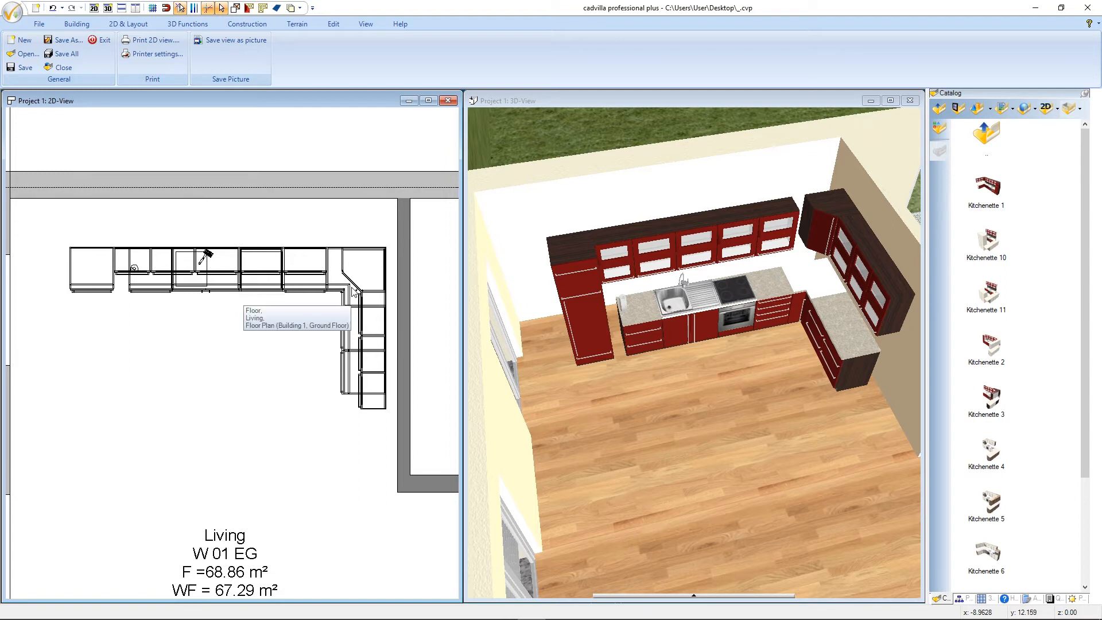
Step: Move the five straight wall cabinets, the back panel and the tall end cabinet by reference point against the corner wall cabinet, then deselect them
{"action": "left_click", "coordinate": [526, 101]}
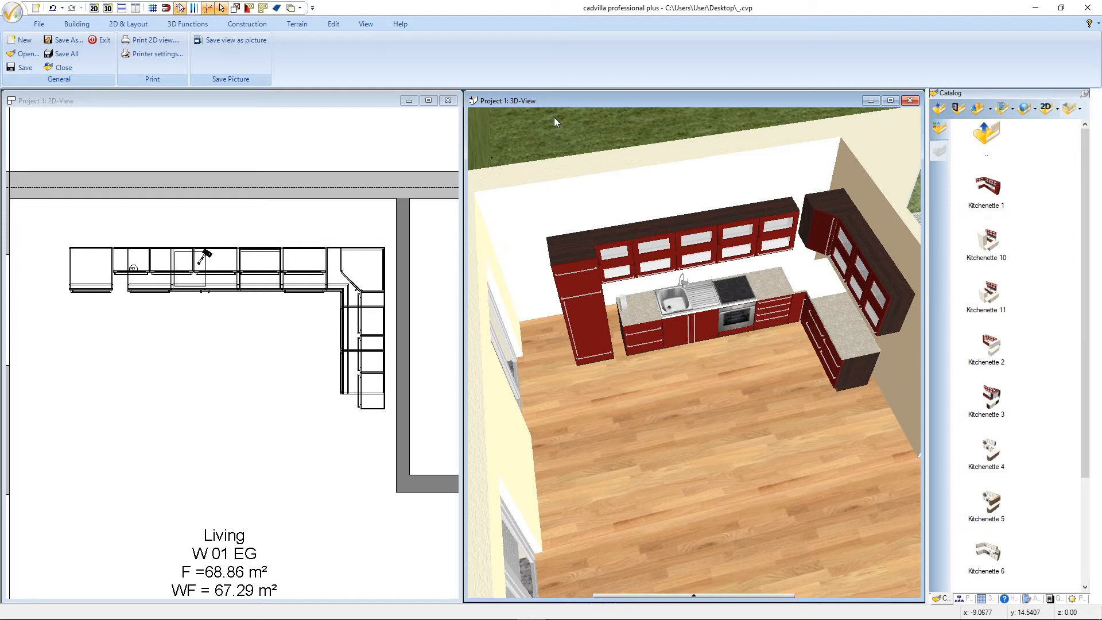
{"action": "left_click", "coordinate": [620, 240]}
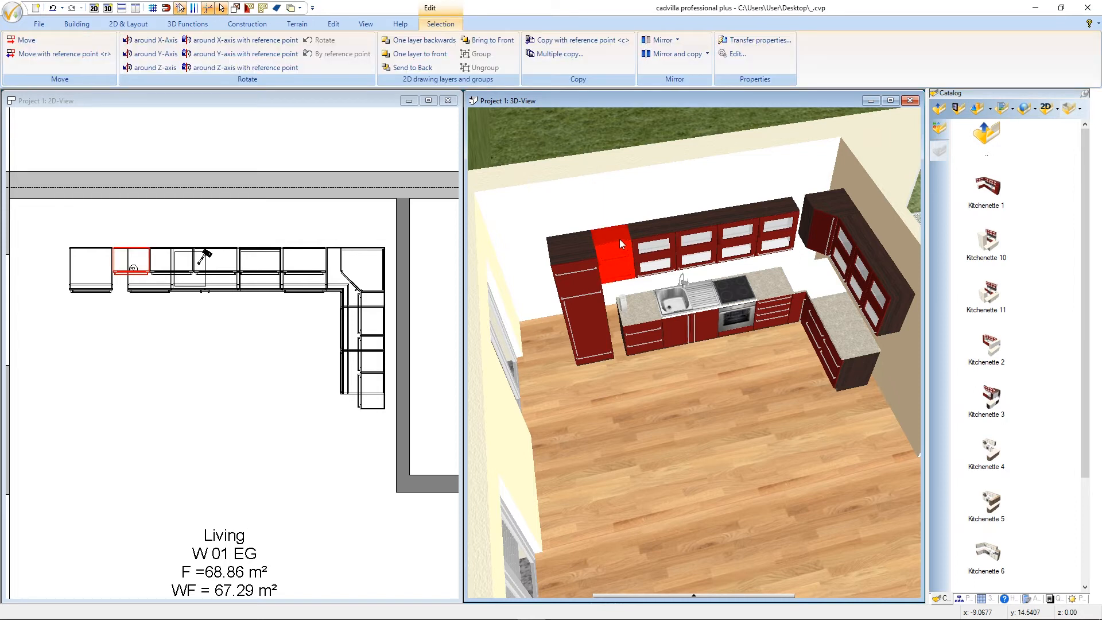
{"action": "left_click", "coordinate": [655, 241], "text": "shift"}
{"action": "left_click", "coordinate": [697, 238], "text": "shift"}
{"action": "left_click", "coordinate": [736, 230], "text": "shift"}
{"action": "left_click", "coordinate": [768, 221], "text": "shift"}
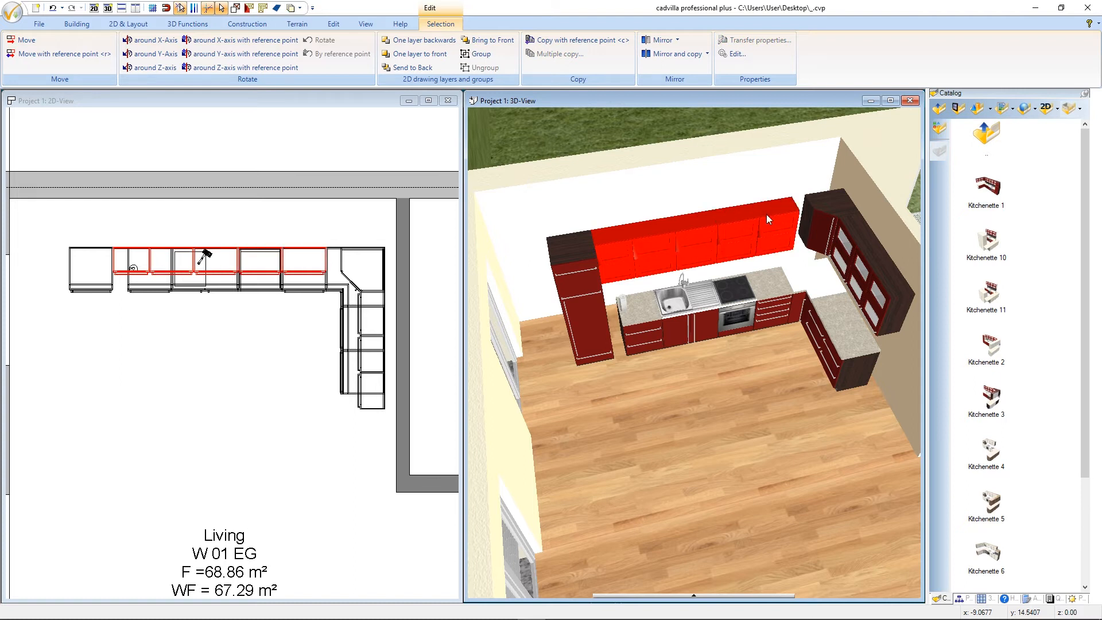
{"action": "left_click", "coordinate": [752, 264], "text": "shift"}
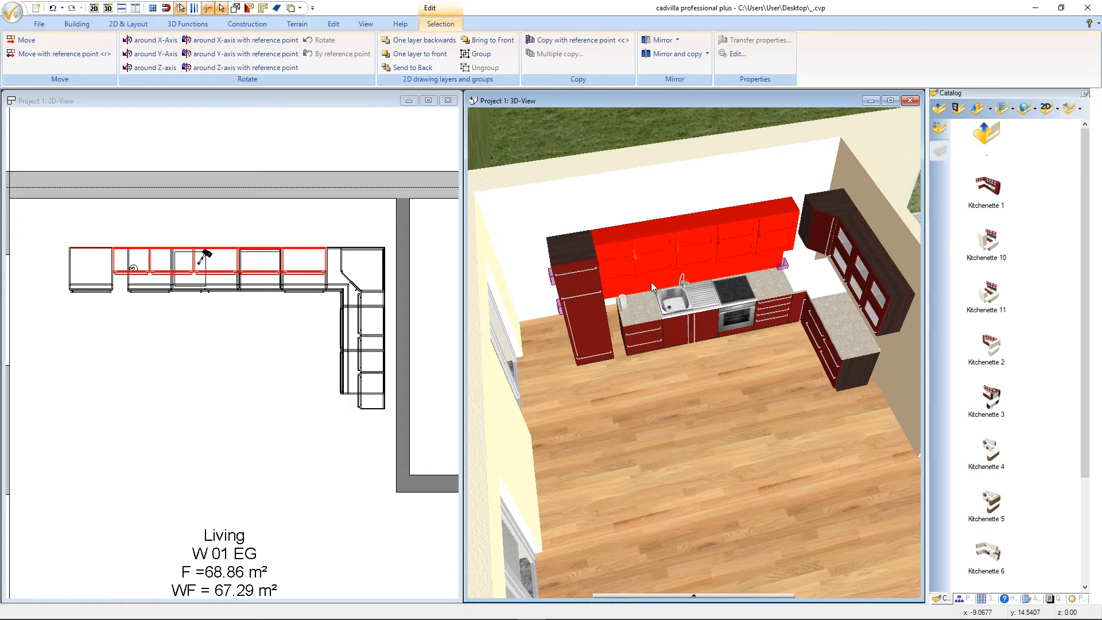
{"action": "left_click", "coordinate": [591, 313], "text": "shift"}
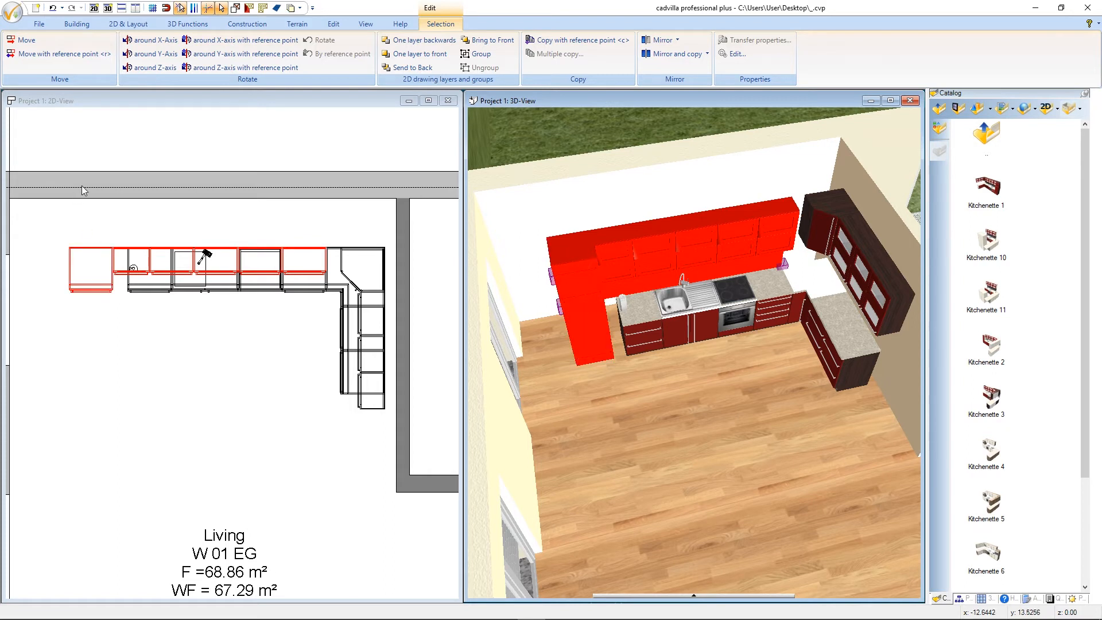
{"action": "left_click", "coordinate": [128, 101]}
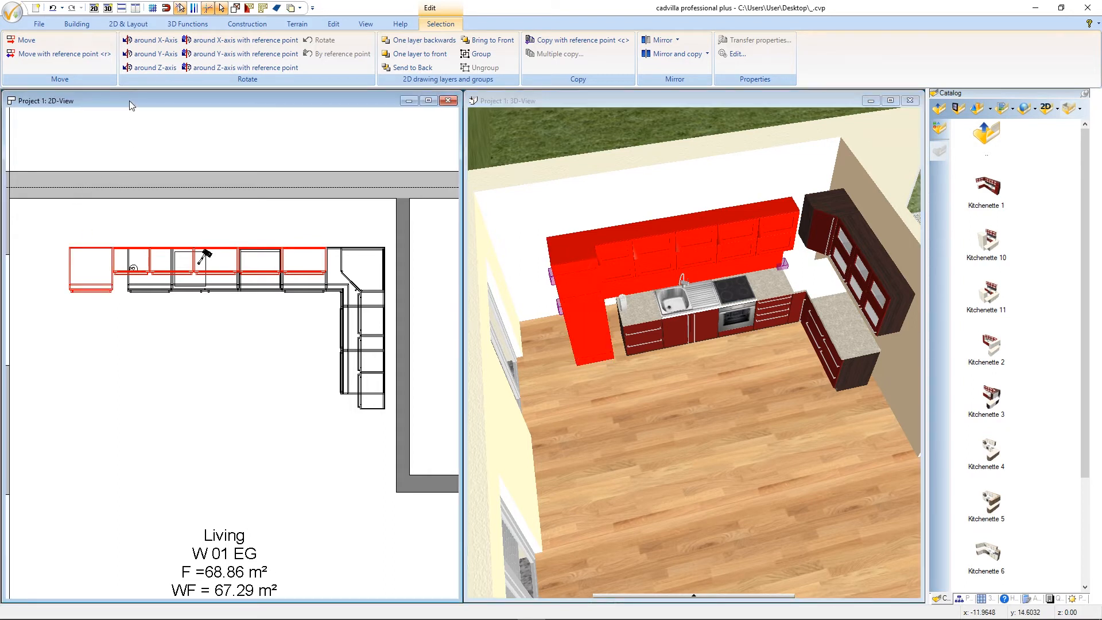
{"action": "scroll", "coordinate": [319, 256], "scroll_direction": "up", "scroll_amount": 5}
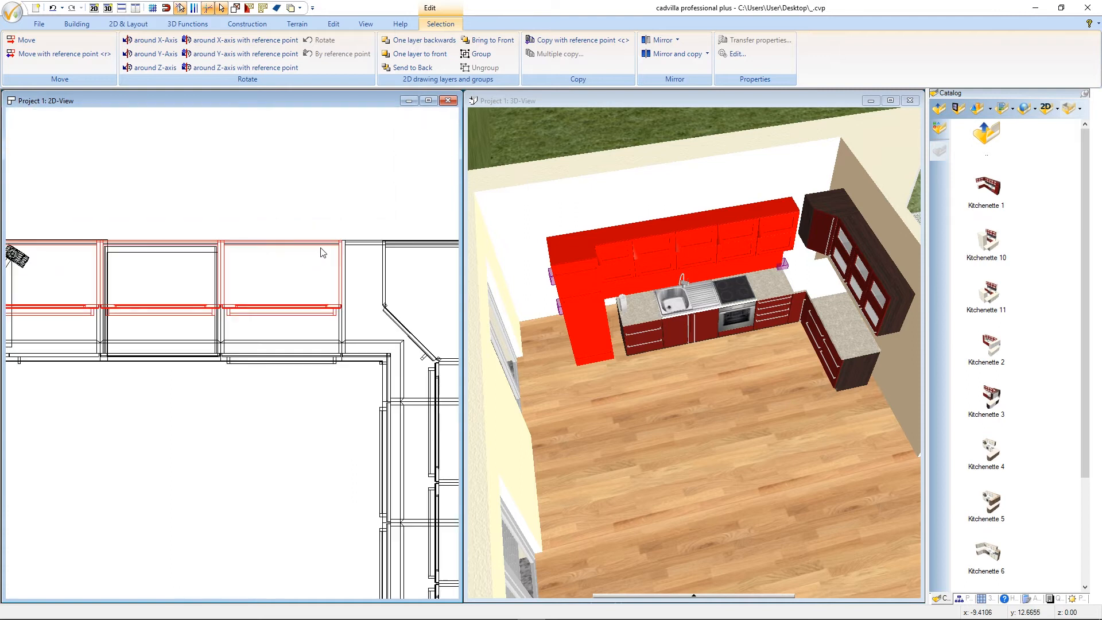
{"action": "key", "text": "r"}
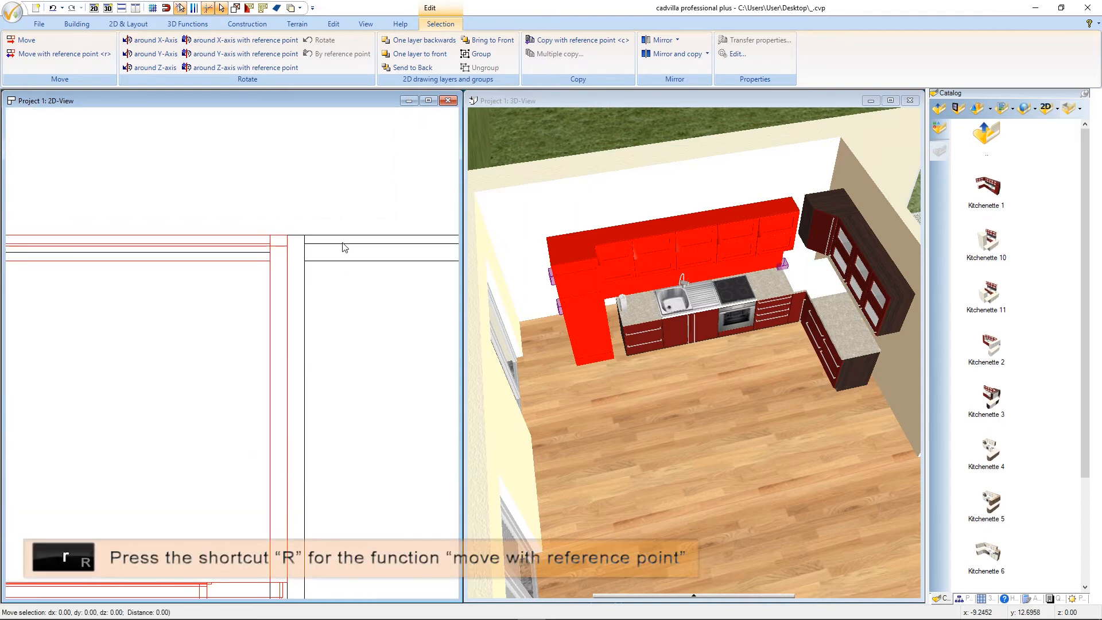
{"action": "left_click", "coordinate": [288, 237]}
{"action": "scroll", "coordinate": [177, 273], "scroll_direction": "down", "scroll_amount": 2}
{"action": "scroll", "coordinate": [178, 279], "scroll_direction": "up", "scroll_amount": 2}
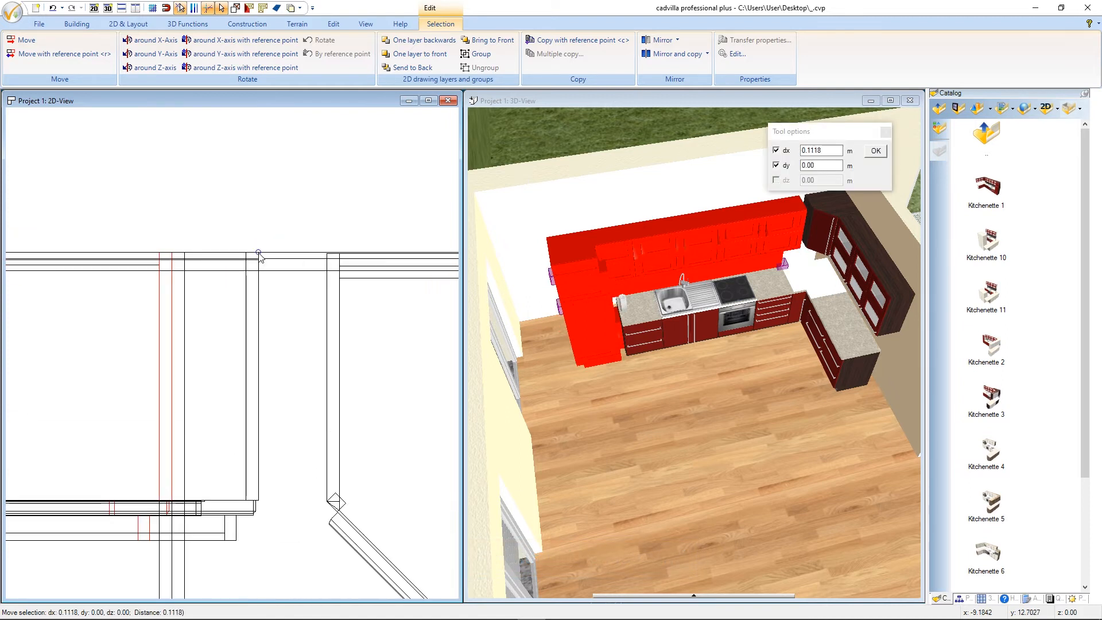
{"action": "left_click", "coordinate": [326, 257]}
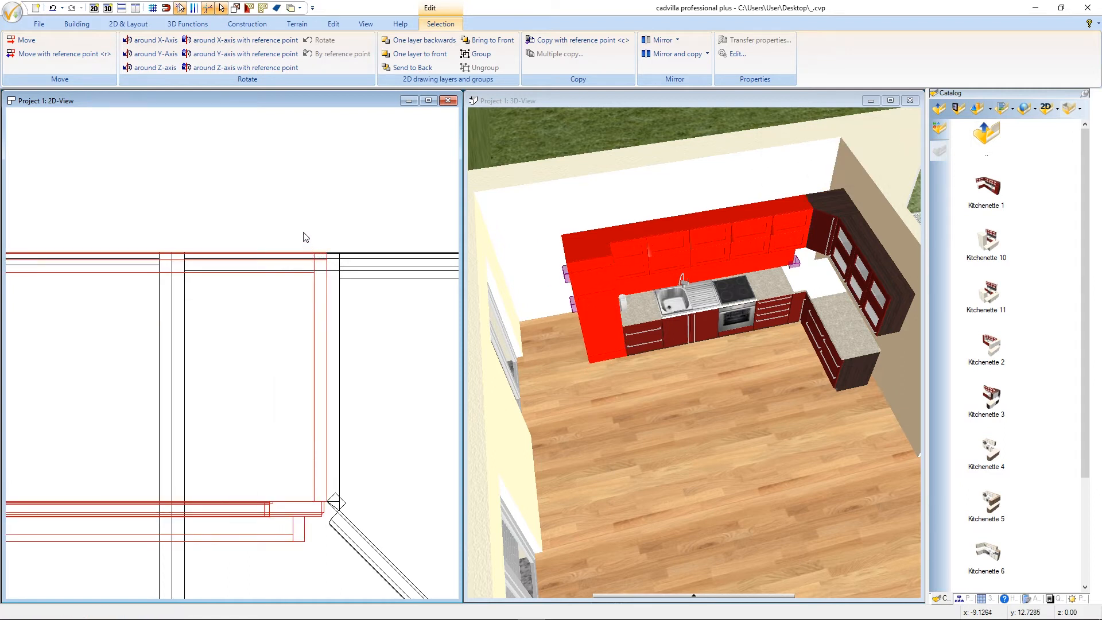
{"action": "key", "text": "Escape"}
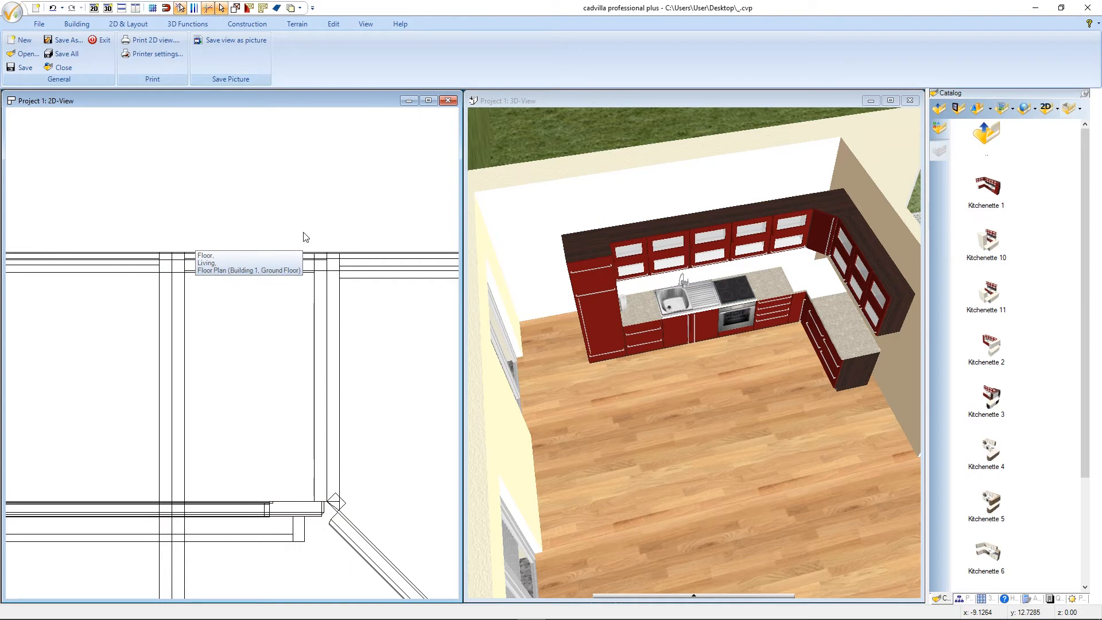
Step: Delete the drawer base cabinet beside the oven and the wall cabinet next to the corner wall unit
{"action": "scroll", "coordinate": [292, 239], "scroll_direction": "down", "scroll_amount": 3}
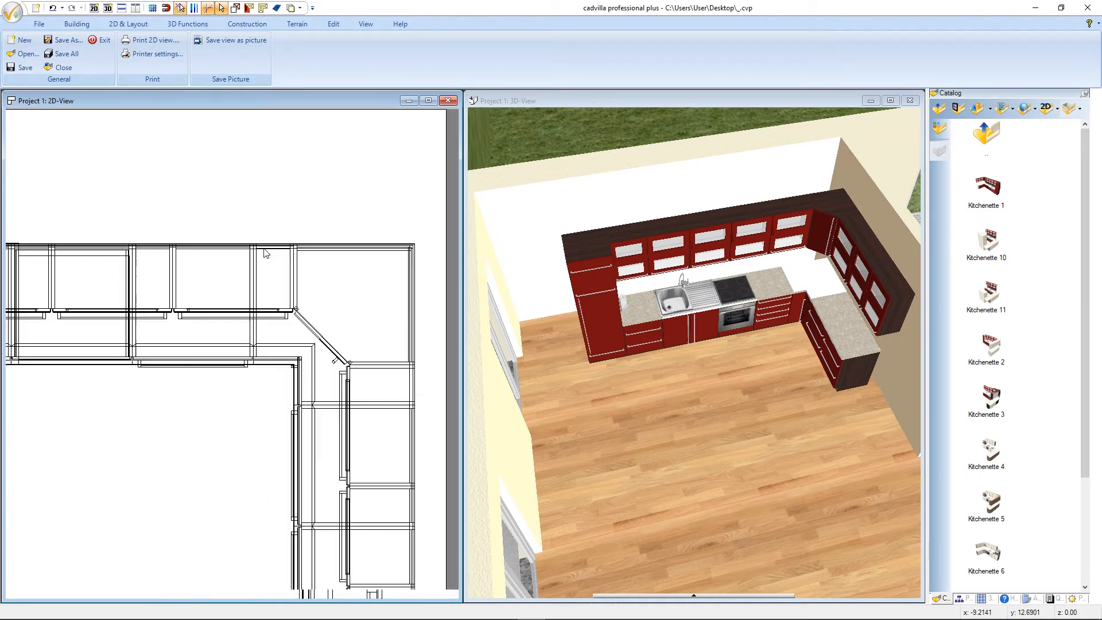
{"action": "scroll", "coordinate": [263, 267], "scroll_direction": "up", "scroll_amount": 3}
{"action": "scroll", "coordinate": [264, 268], "scroll_direction": "down", "scroll_amount": 4}
{"action": "scroll", "coordinate": [83, 298], "scroll_direction": "up", "scroll_amount": 4}
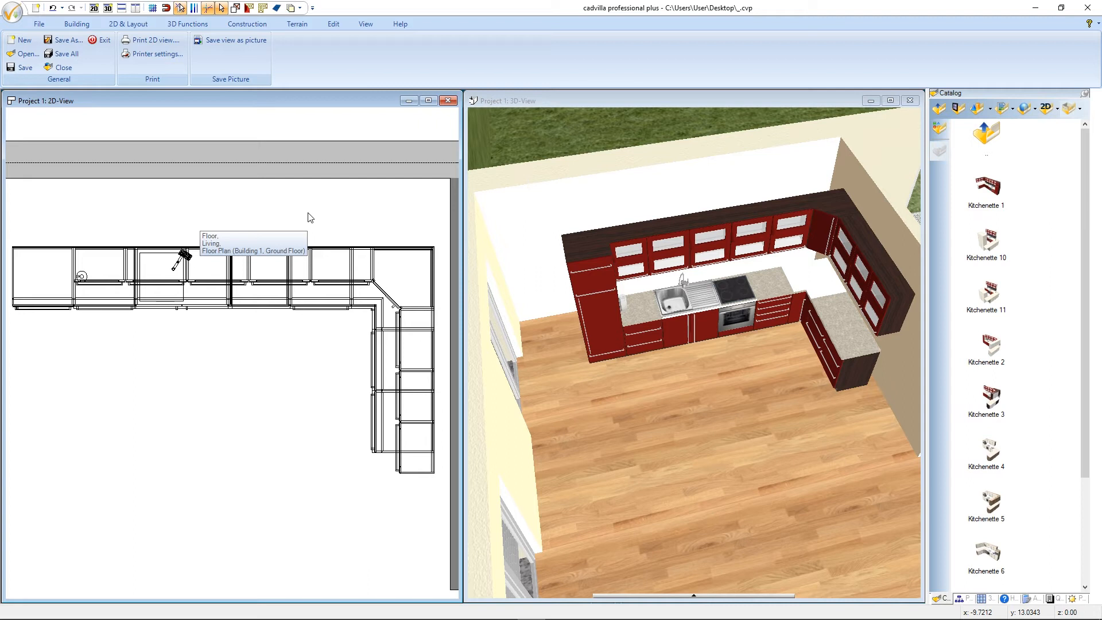
{"action": "left_click", "coordinate": [650, 99]}
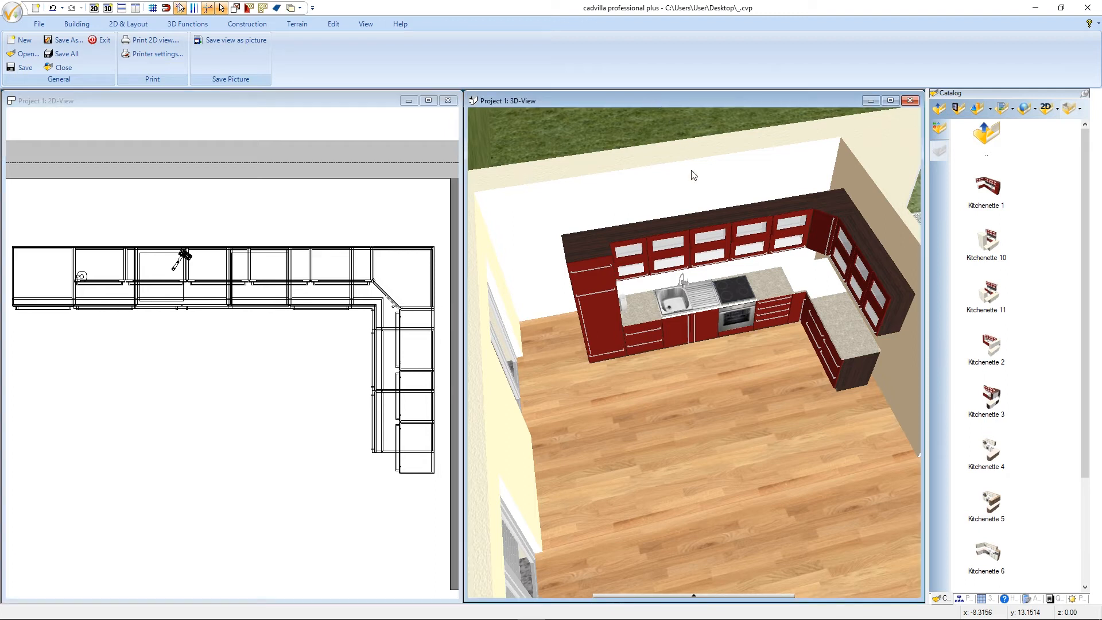
{"action": "left_click", "coordinate": [770, 284]}
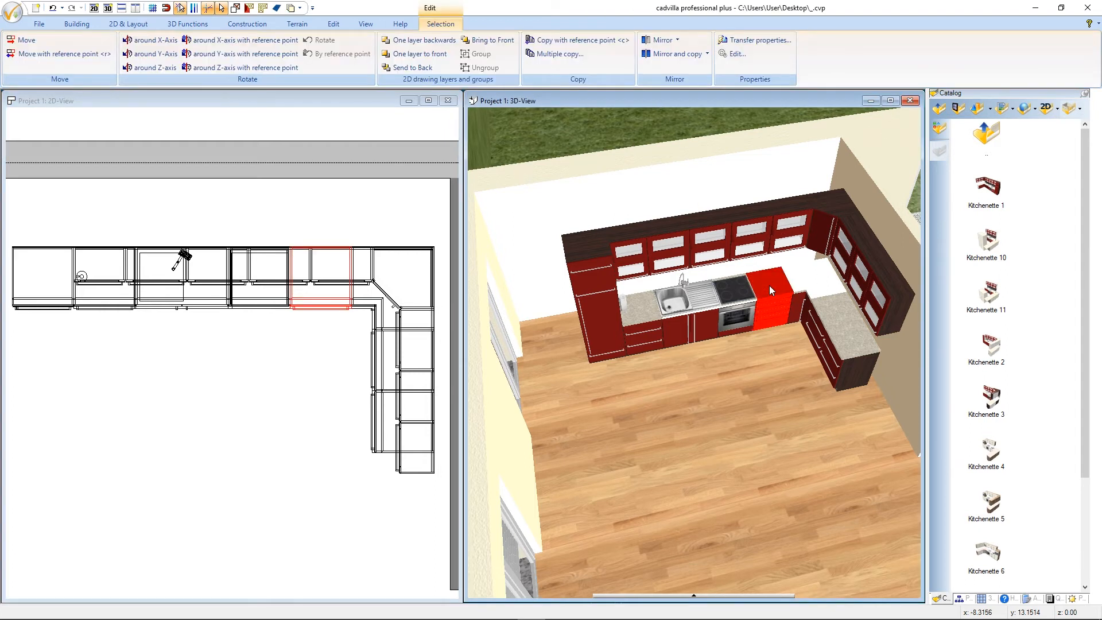
{"action": "key", "text": "Delete"}
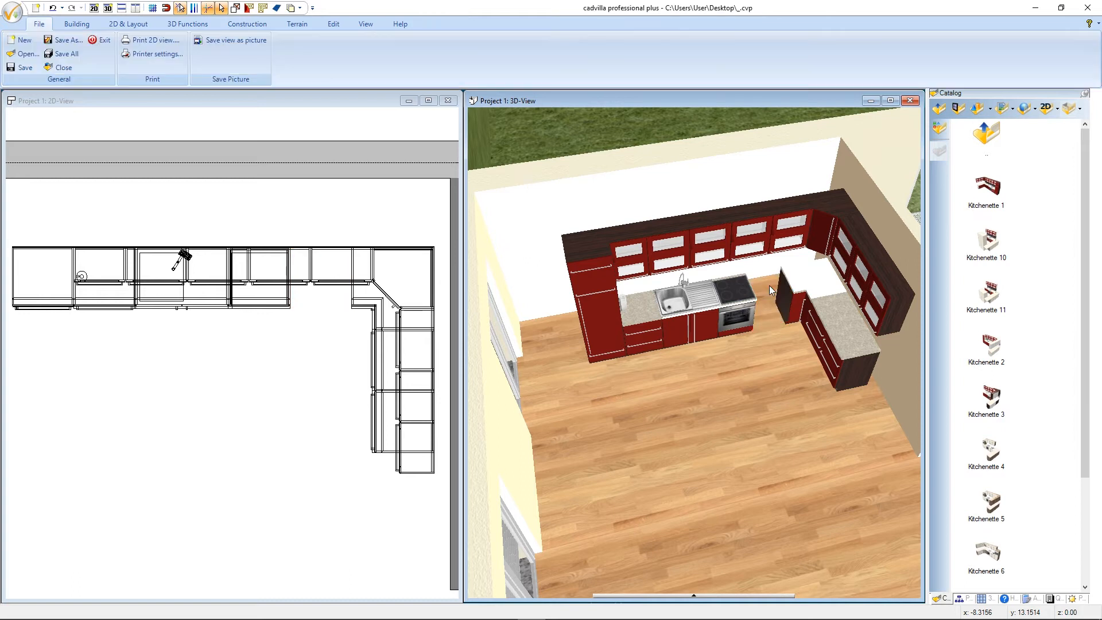
{"action": "left_click", "coordinate": [786, 214]}
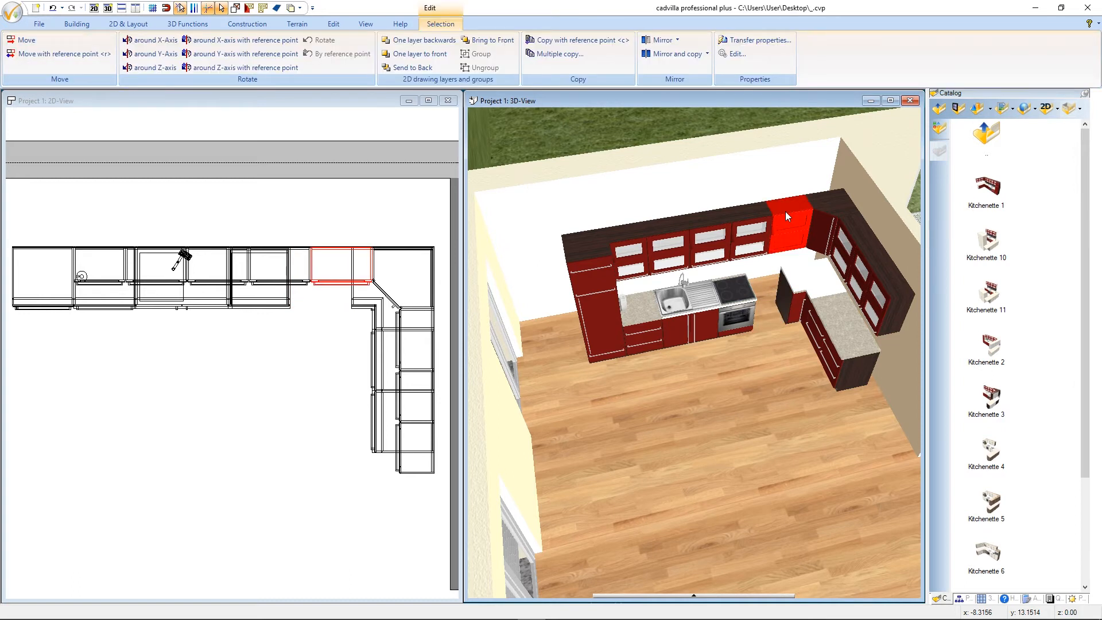
{"action": "key", "text": "Delete"}
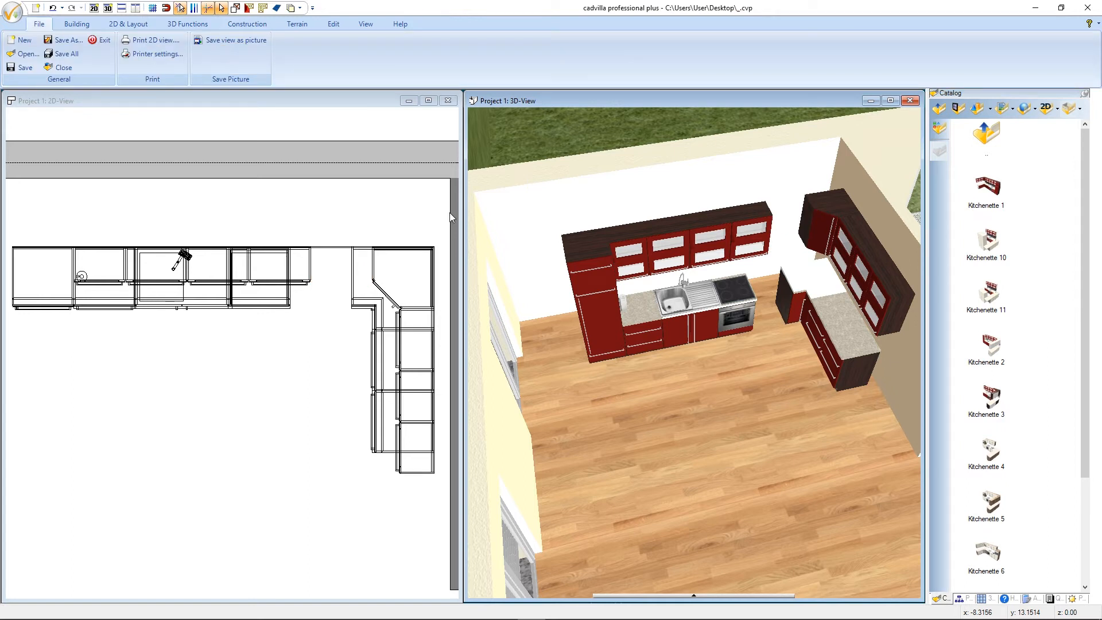
Step: Move the straight kitchen run 0.60 m by its back corner reference point against the corner wall cabinet, then deselect it
{"action": "left_click", "coordinate": [247, 100]}
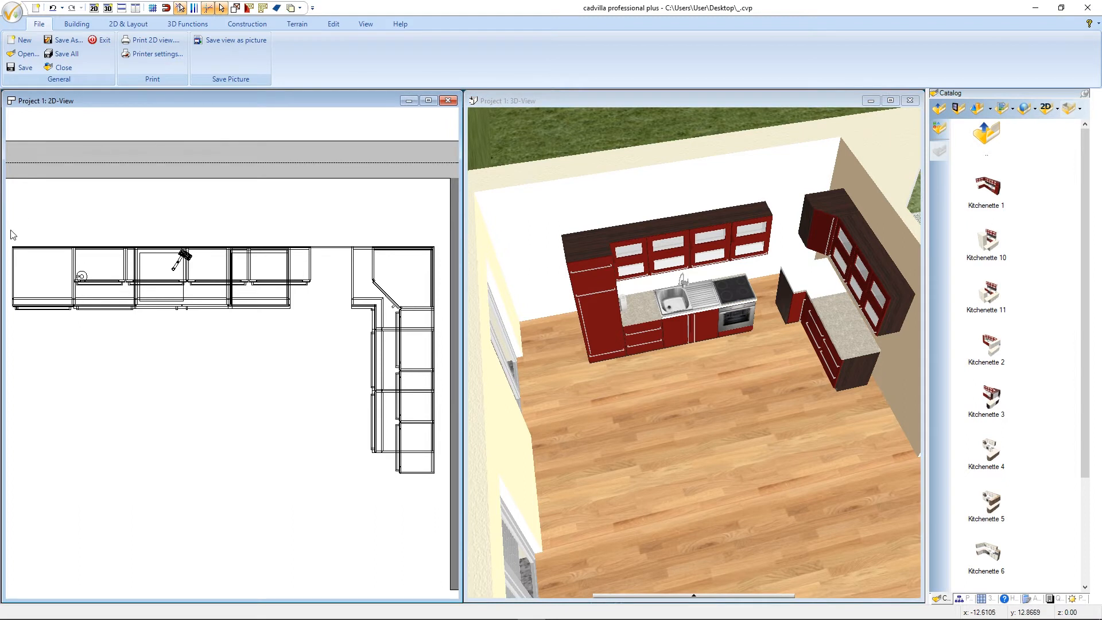
{"action": "left_click", "coordinate": [320, 326]}
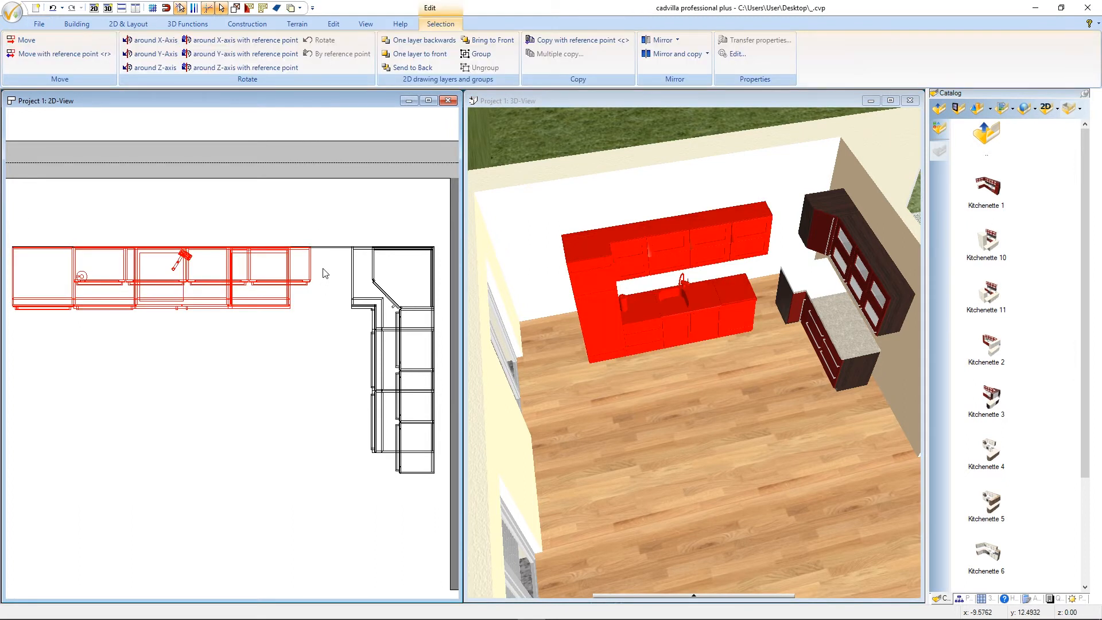
{"action": "scroll", "coordinate": [322, 270], "scroll_direction": "up", "scroll_amount": 3}
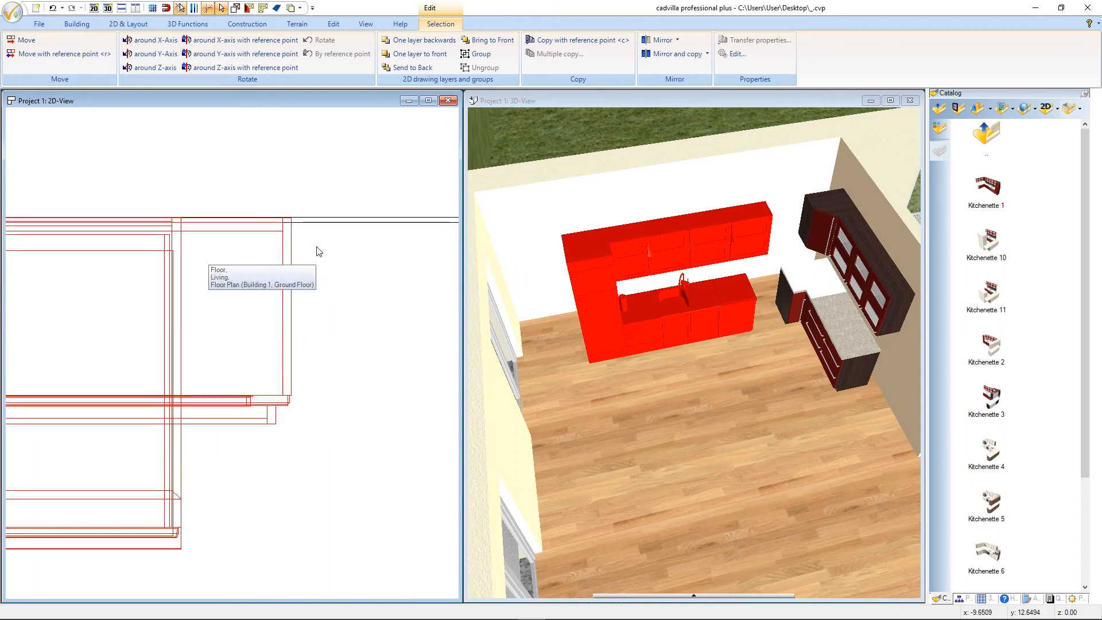
{"action": "key", "text": "r"}
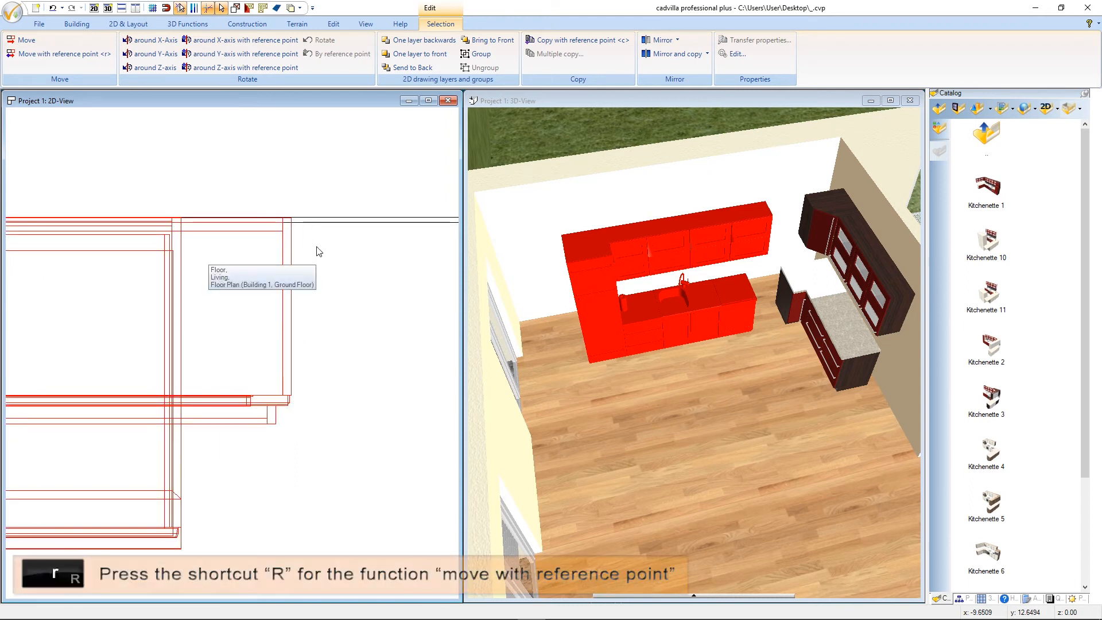
{"action": "key", "text": "r"}
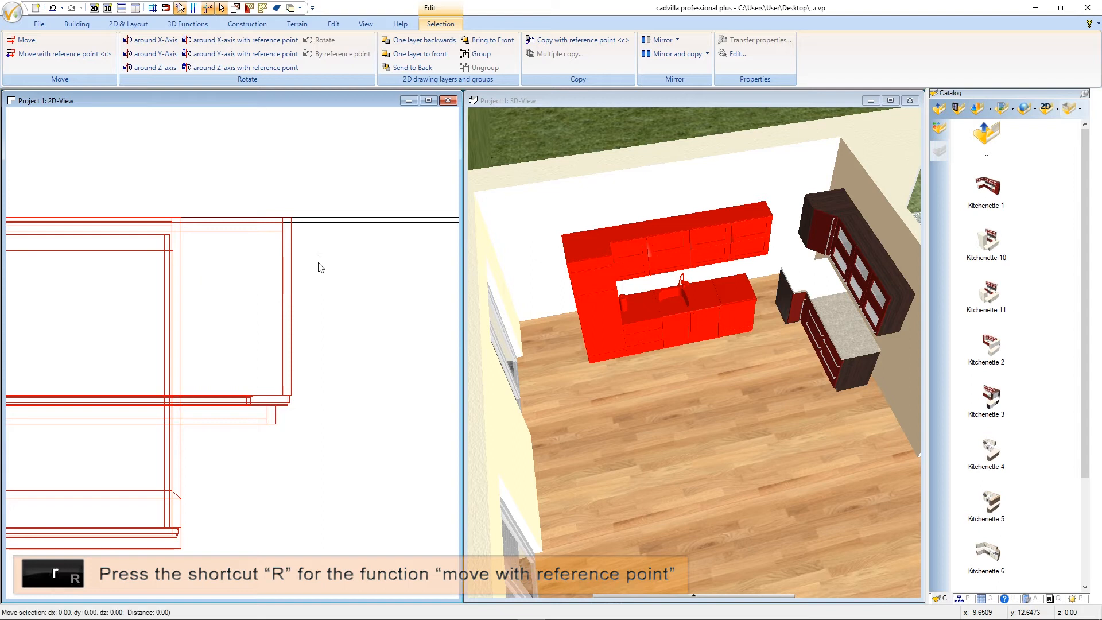
{"action": "left_click", "coordinate": [291, 219]}
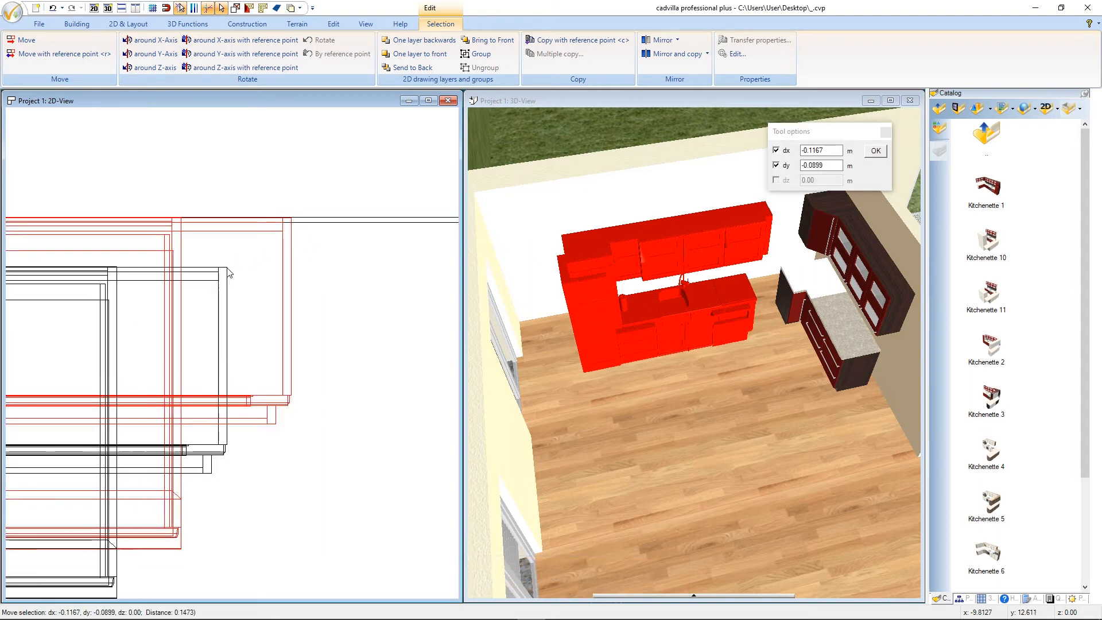
{"action": "scroll", "coordinate": [226, 268], "scroll_direction": "down", "scroll_amount": 2}
{"action": "scroll", "coordinate": [355, 260], "scroll_direction": "up", "scroll_amount": 1}
{"action": "scroll", "coordinate": [430, 235], "scroll_direction": "up", "scroll_amount": 3}
{"action": "scroll", "coordinate": [286, 266], "scroll_direction": "down", "scroll_amount": 5}
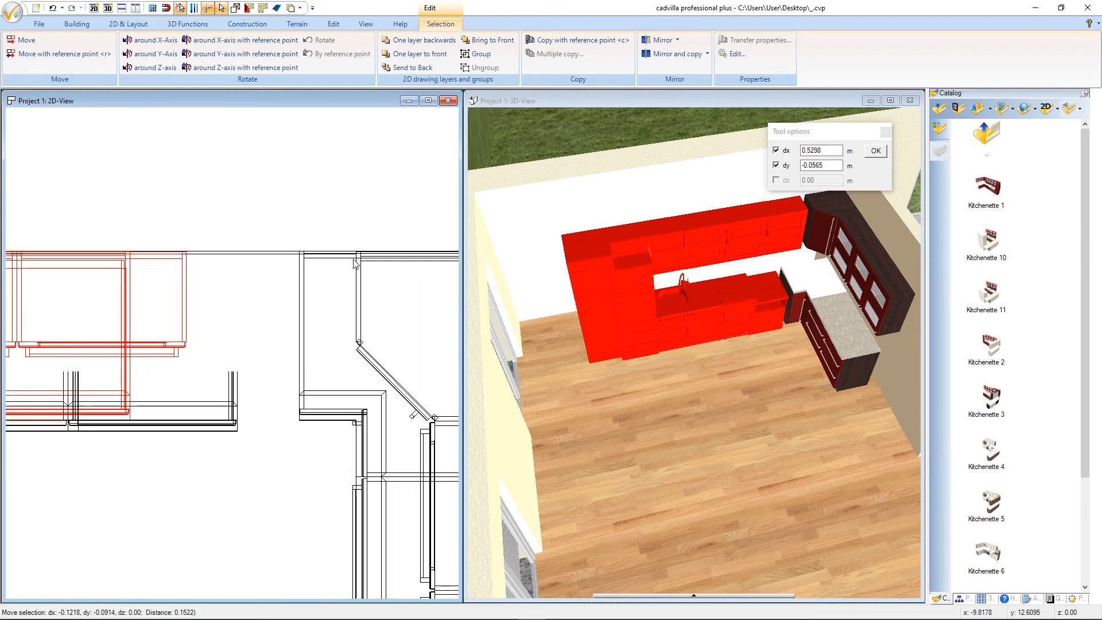
{"action": "scroll", "coordinate": [369, 255], "scroll_direction": "up", "scroll_amount": 5}
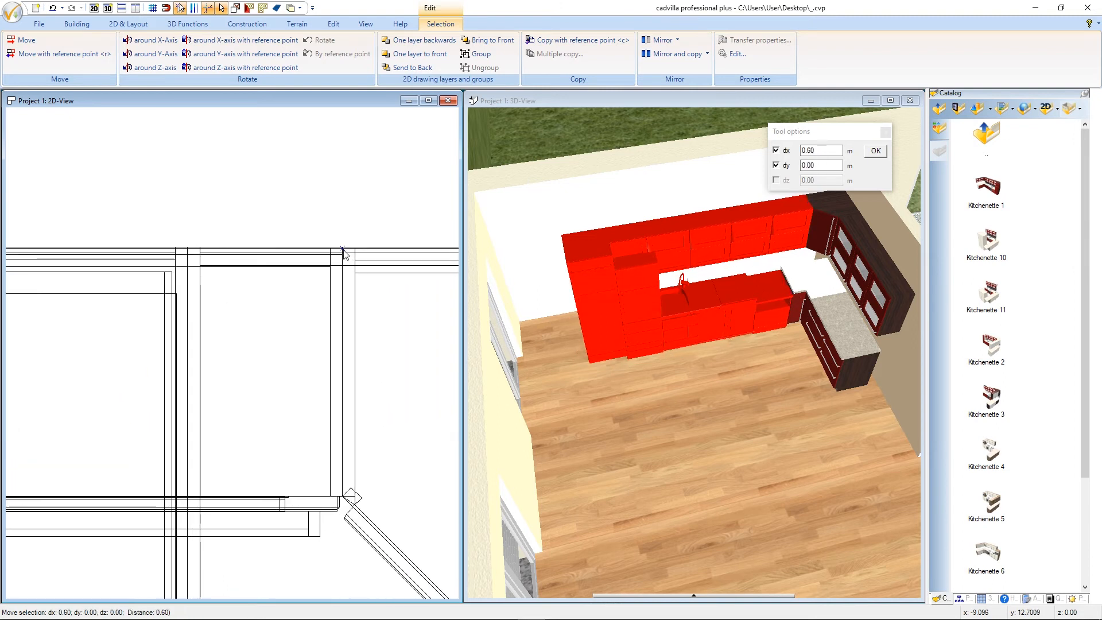
{"action": "left_click", "coordinate": [345, 253]}
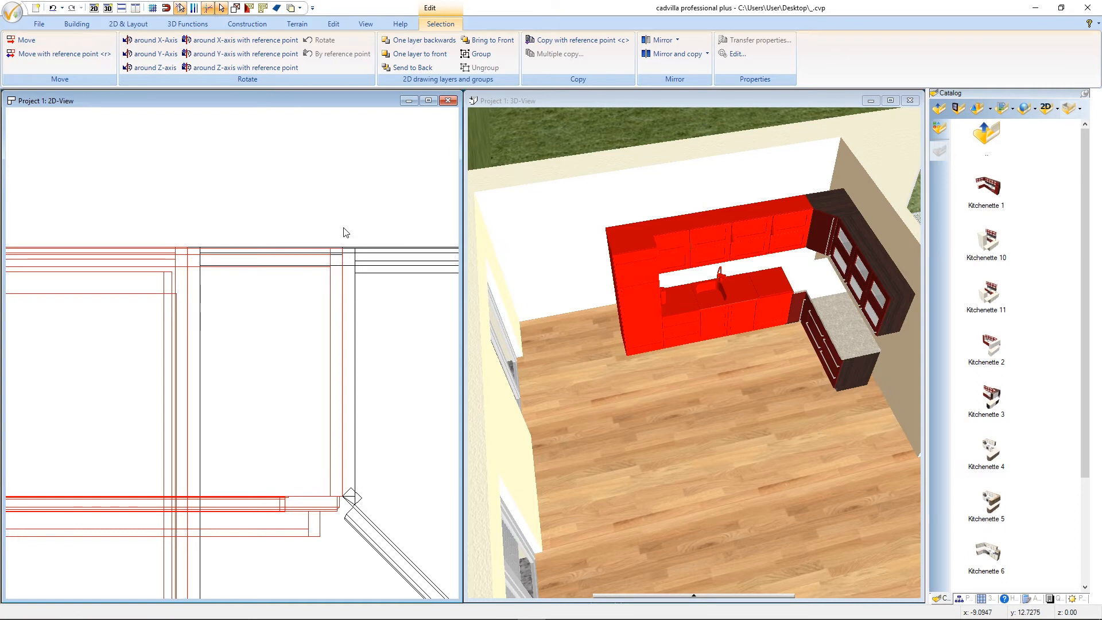
{"action": "key", "text": "Escape"}
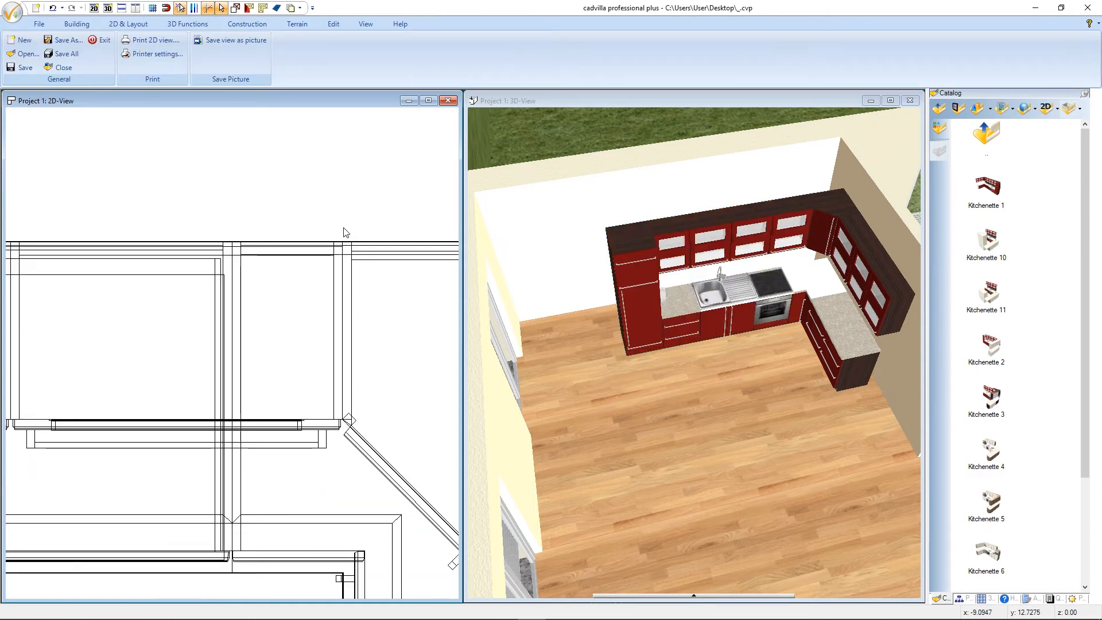
Step: Move the back panel behind the sink run by its end reference point to the corner unit's outer back corner, then deselect it
{"action": "left_click", "coordinate": [602, 100]}
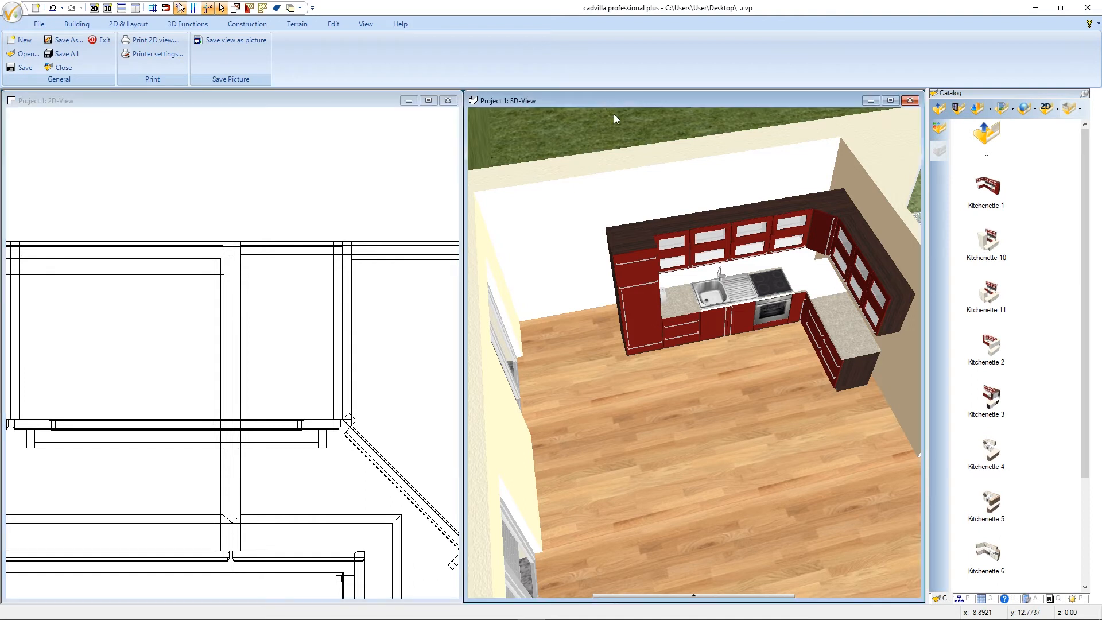
{"action": "left_click", "coordinate": [694, 274]}
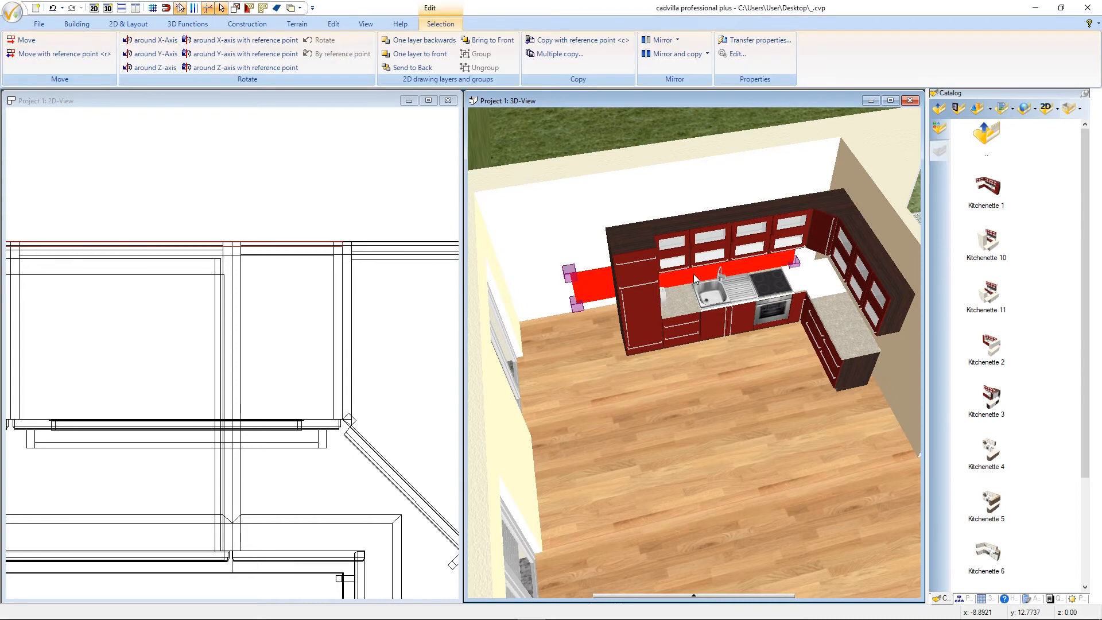
{"action": "left_click", "coordinate": [308, 102]}
{"action": "key", "text": "r"}
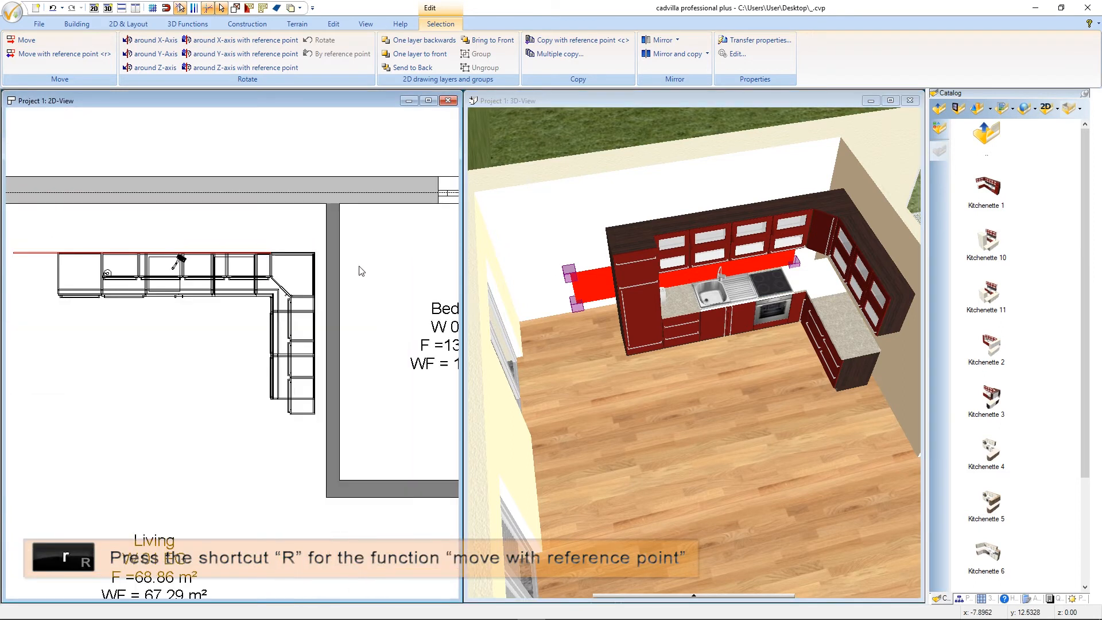
{"action": "scroll", "coordinate": [268, 278], "scroll_direction": "up", "scroll_amount": 1}
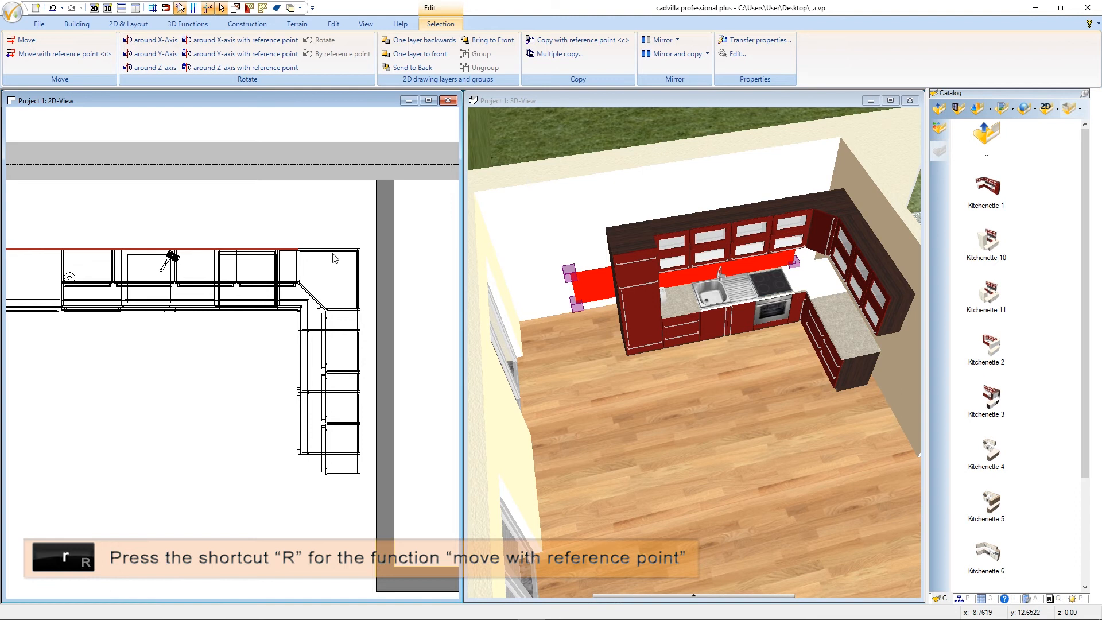
{"action": "key", "text": "r"}
{"action": "scroll", "coordinate": [319, 257], "scroll_direction": "up", "scroll_amount": 3}
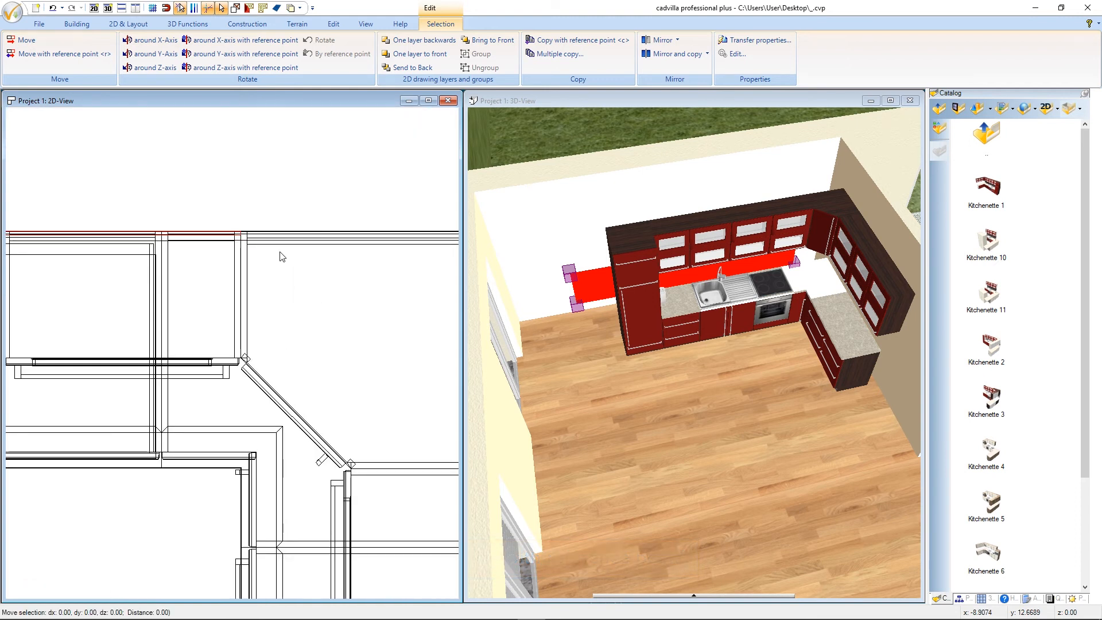
{"action": "scroll", "coordinate": [282, 257], "scroll_direction": "up", "scroll_amount": 3}
{"action": "left_click", "coordinate": [178, 199]}
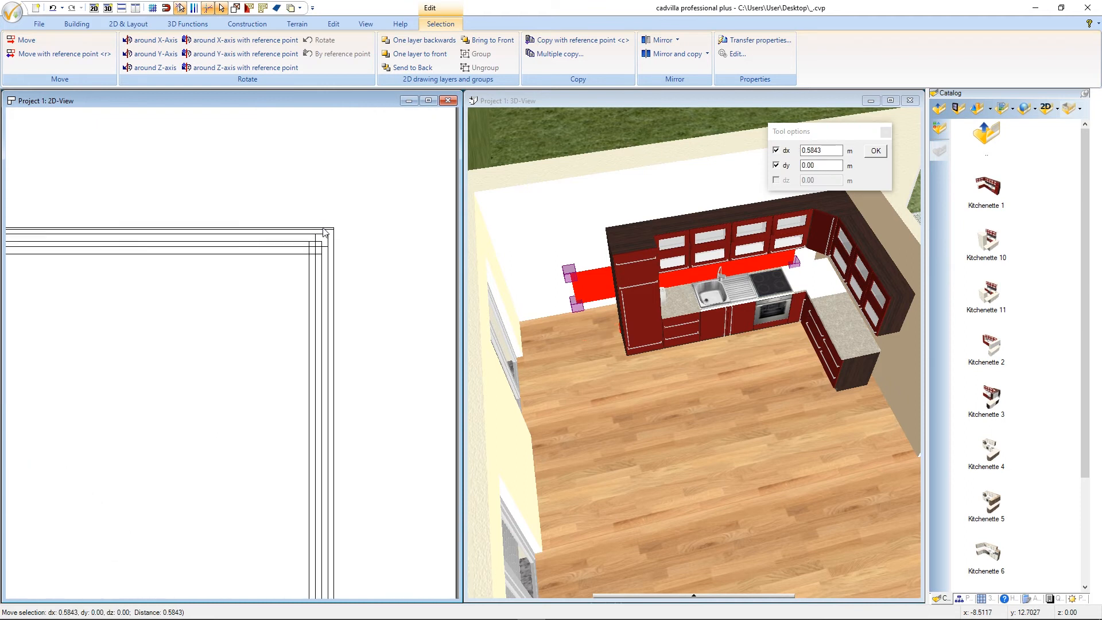
{"action": "left_click", "coordinate": [353, 232]}
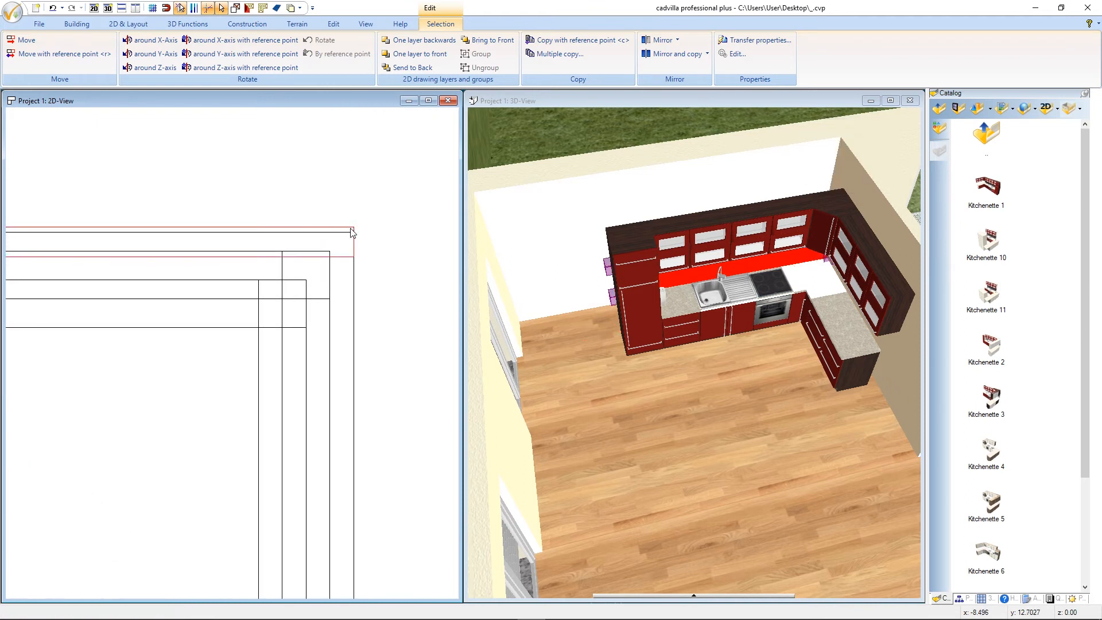
{"action": "scroll", "coordinate": [389, 236], "scroll_direction": "down", "scroll_amount": 4}
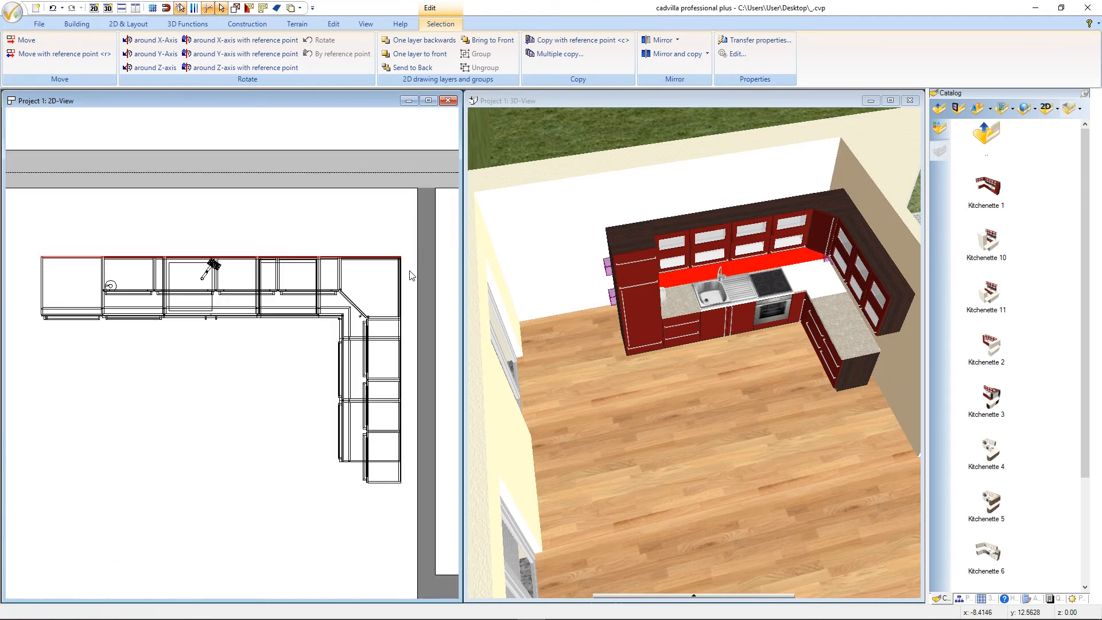
{"action": "left_click", "coordinate": [409, 279]}
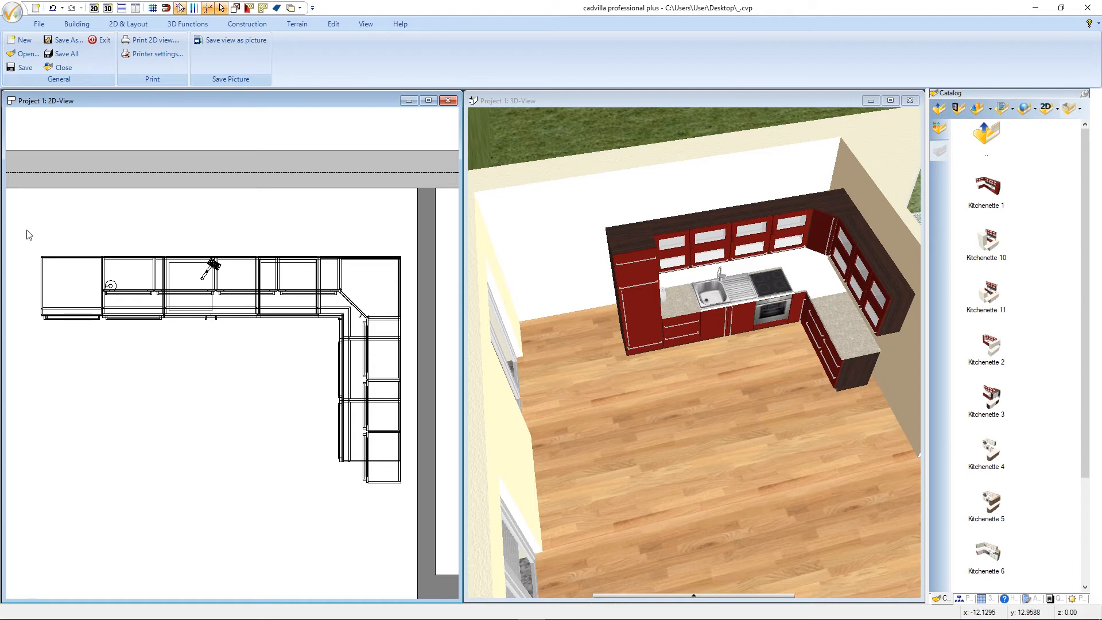
Step: Move the entire L-shaped kitchen by its outer back corner reference point into the inner corner of the living room walls, then deselect it
{"action": "left_click_drag", "start_coordinate": [22, 226], "coordinate": [414, 504]}
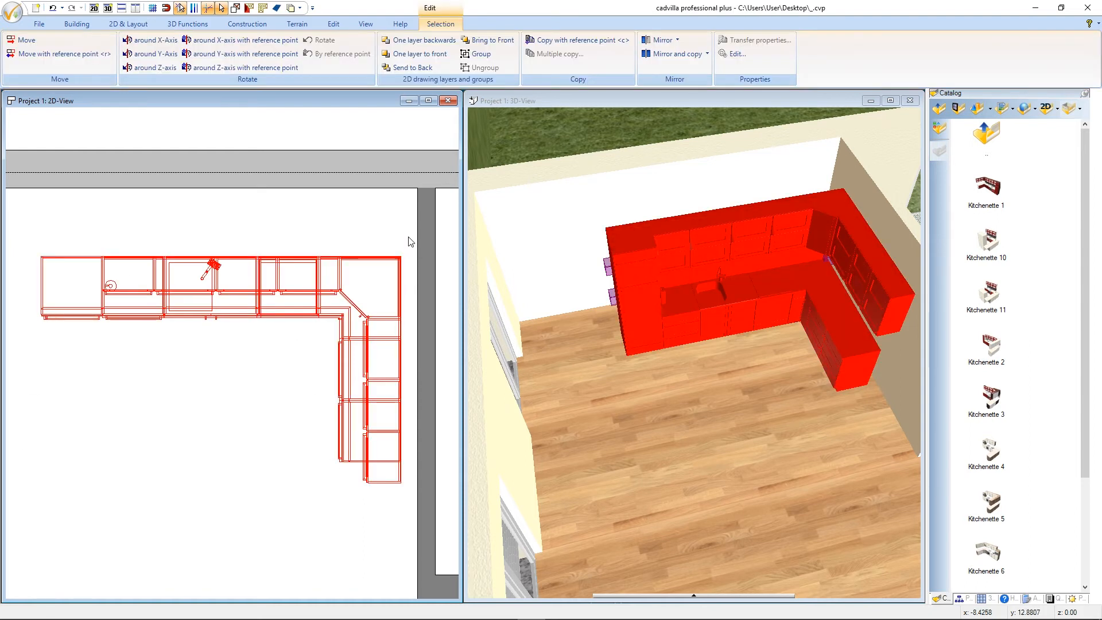
{"action": "scroll", "coordinate": [418, 243], "scroll_direction": "up", "scroll_amount": 4}
{"action": "key", "text": "r"}
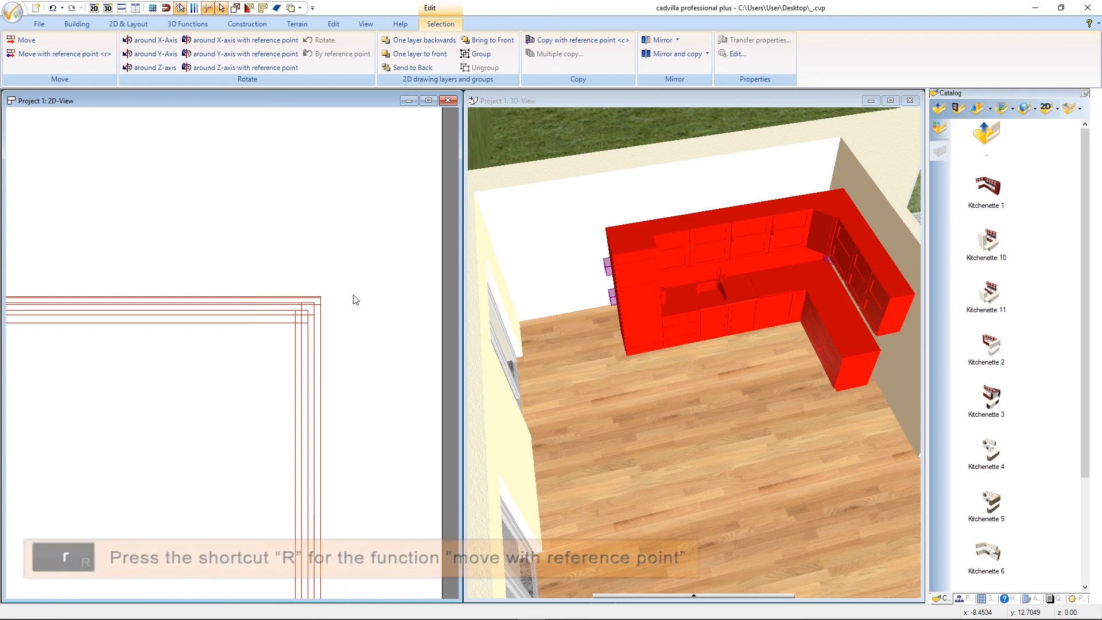
{"action": "left_click", "coordinate": [321, 297]}
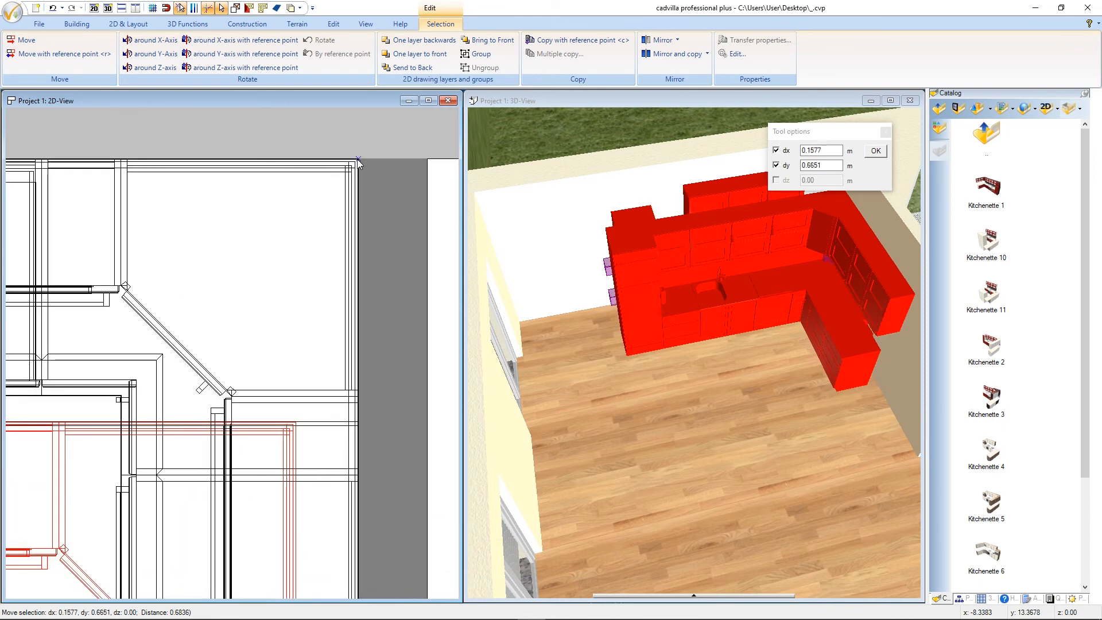
{"action": "left_click", "coordinate": [358, 160]}
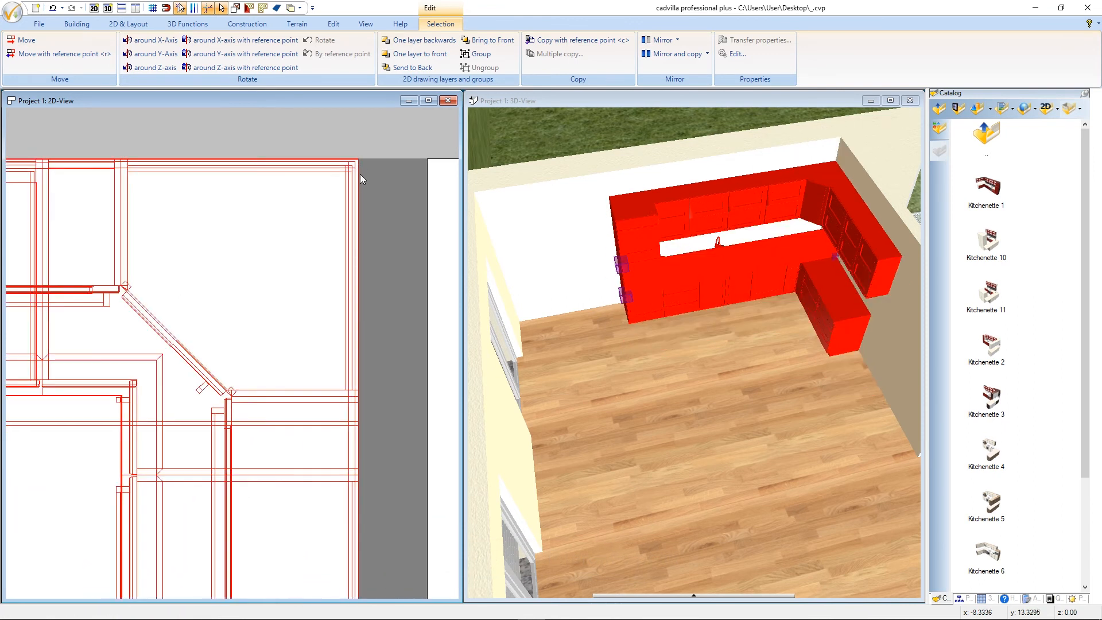
{"action": "key", "text": "Escape"}
{"action": "middle_click_drag", "start_coordinate": [364, 189], "coordinate": [379, 233]}
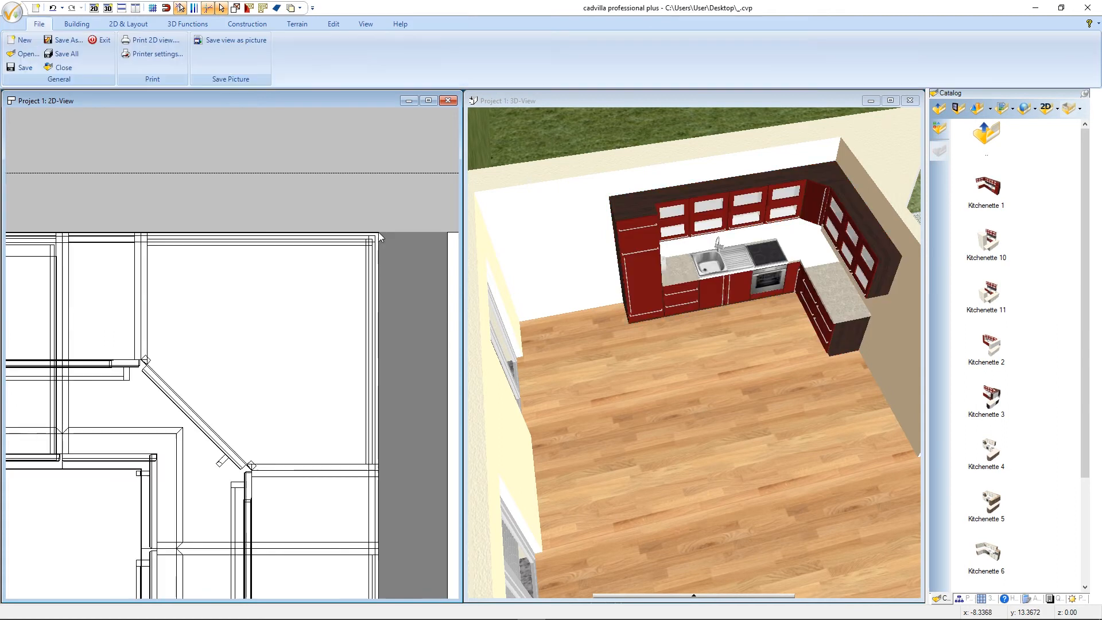
{"action": "scroll", "coordinate": [385, 234], "scroll_direction": "down", "scroll_amount": 5}
{"action": "scroll", "coordinate": [334, 204], "scroll_direction": "up", "scroll_amount": 2}
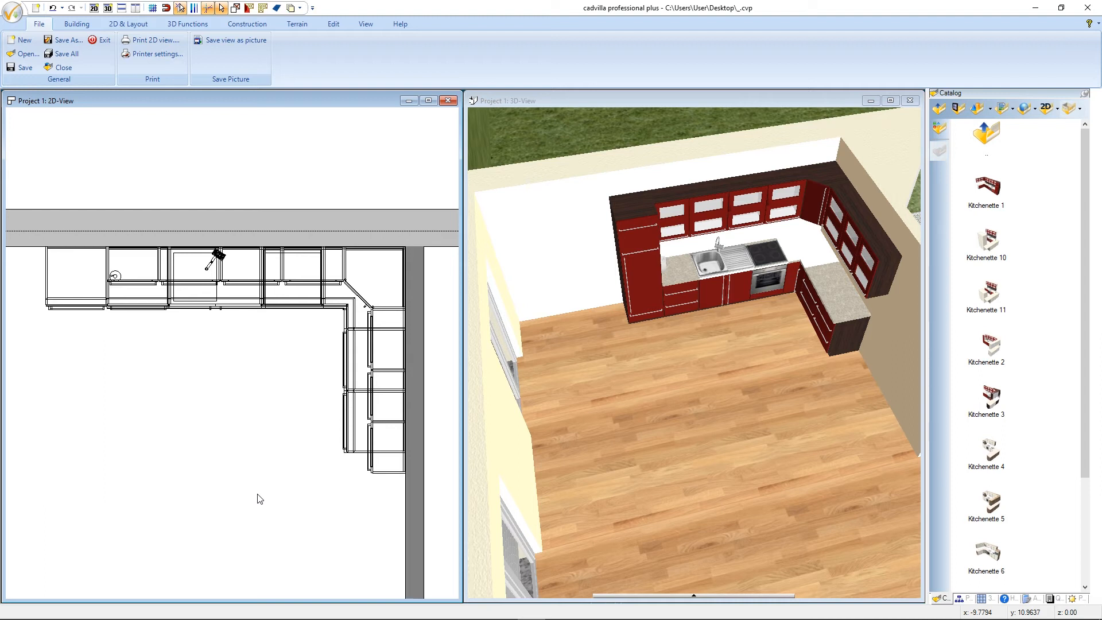
Step: Transfer the stone material from the side leg's countertop to the white corner countertop, then end the material transfer
{"action": "left_click", "coordinate": [755, 101]}
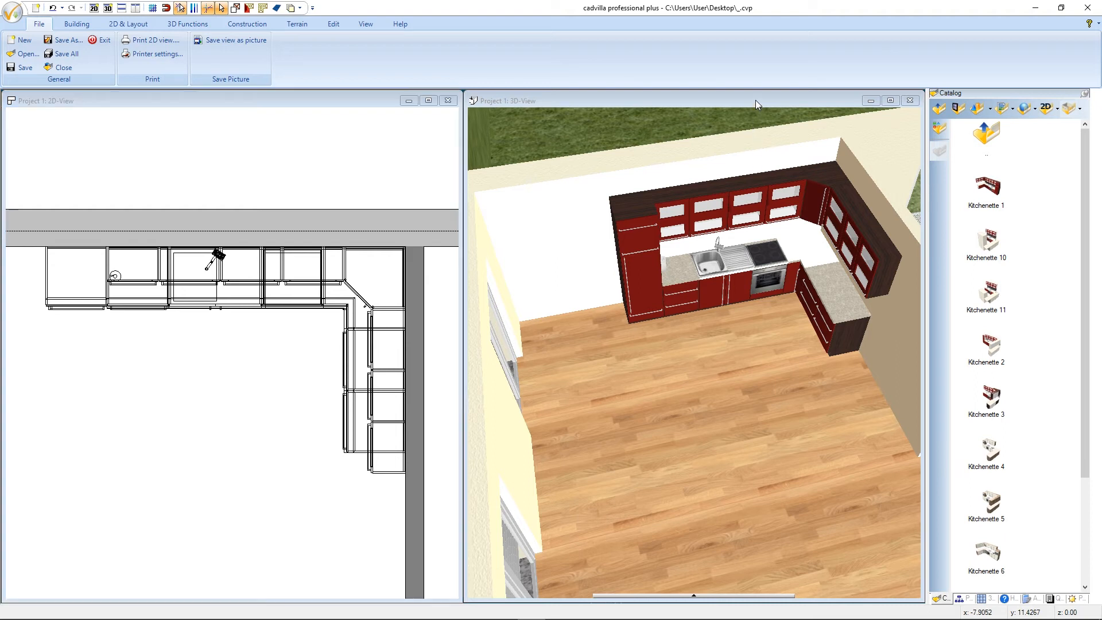
{"action": "scroll", "coordinate": [854, 200], "scroll_direction": "up", "scroll_amount": 4}
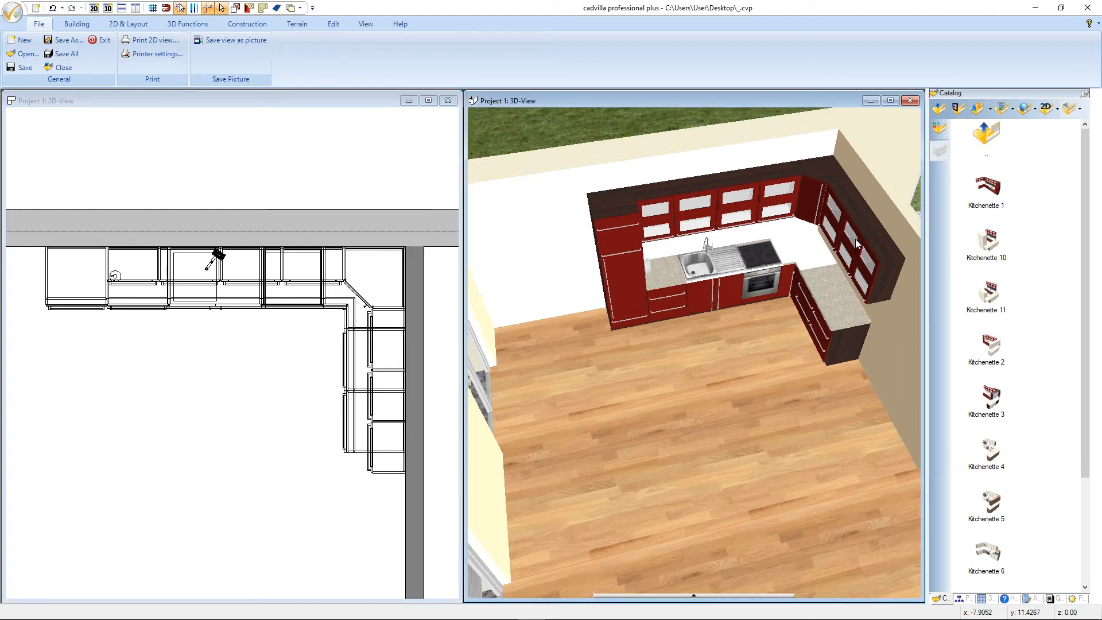
{"action": "scroll", "coordinate": [853, 196], "scroll_direction": "up", "scroll_amount": 1}
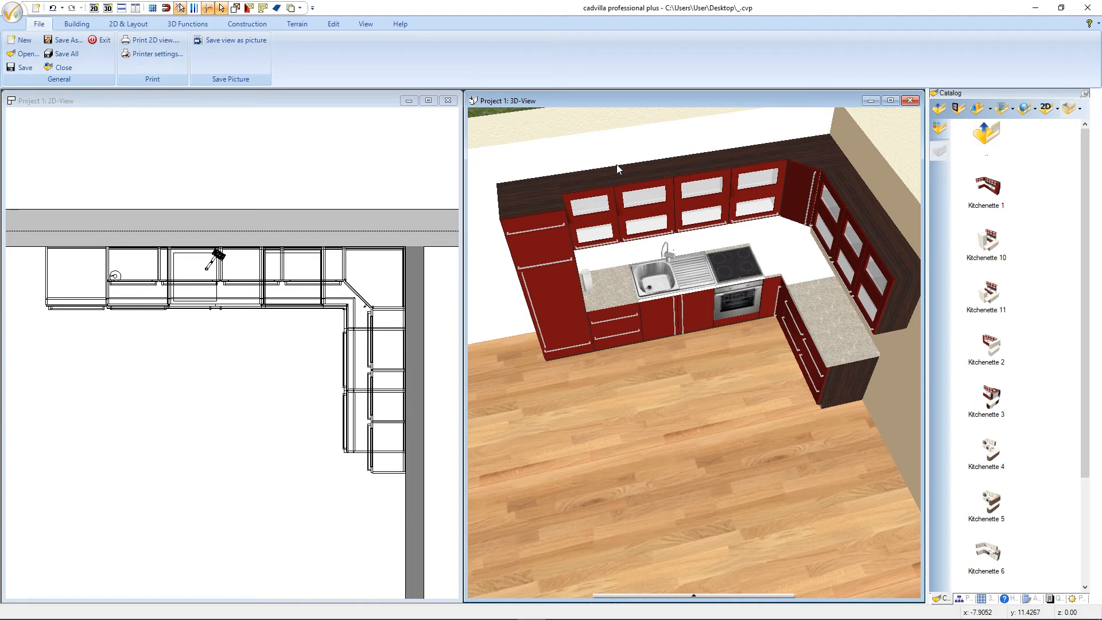
{"action": "left_click", "coordinate": [188, 24]}
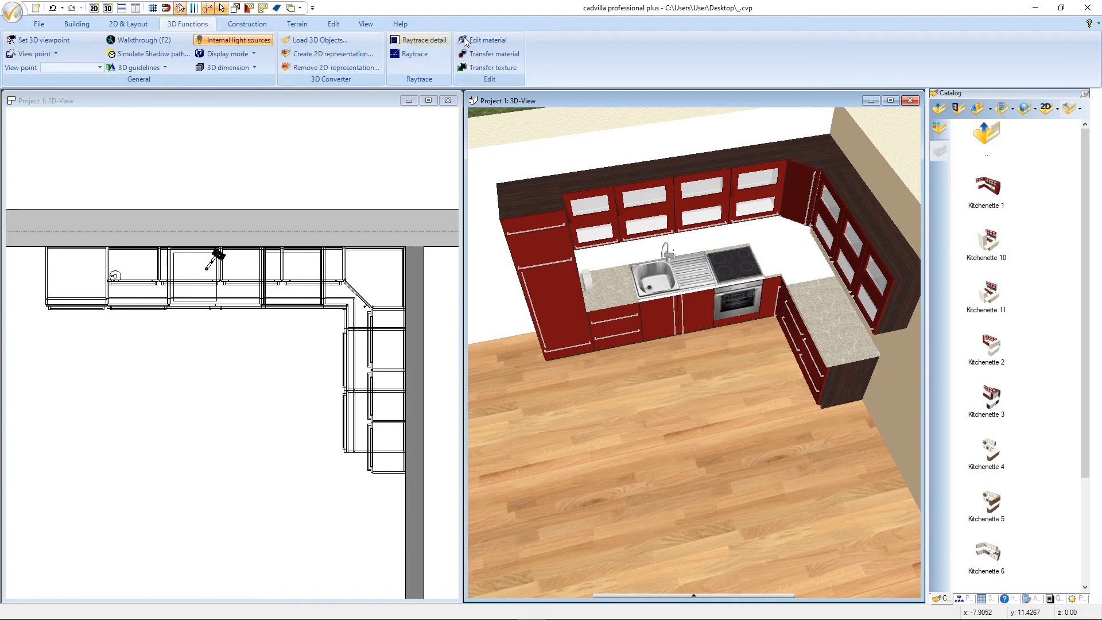
{"action": "left_click", "coordinate": [495, 54]}
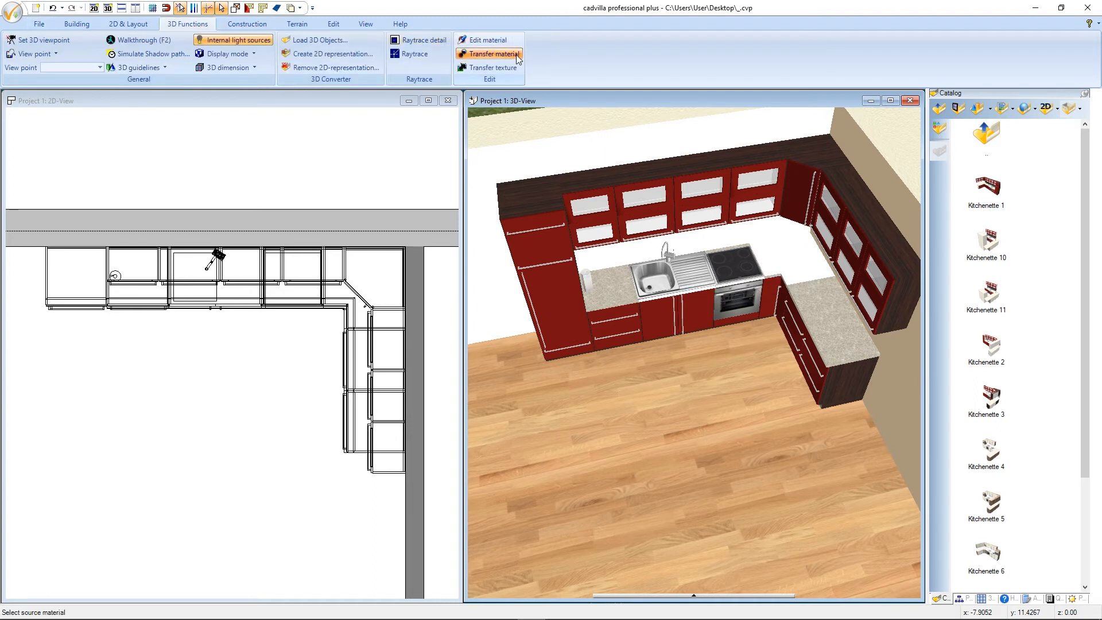
{"action": "left_click", "coordinate": [822, 309]}
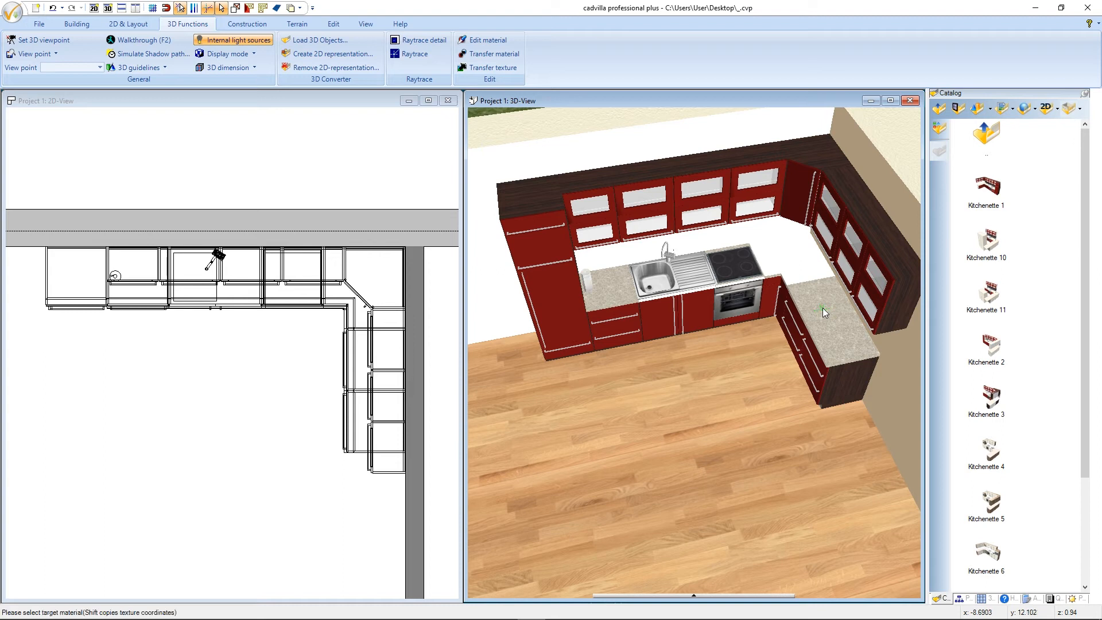
{"action": "left_click", "coordinate": [804, 259]}
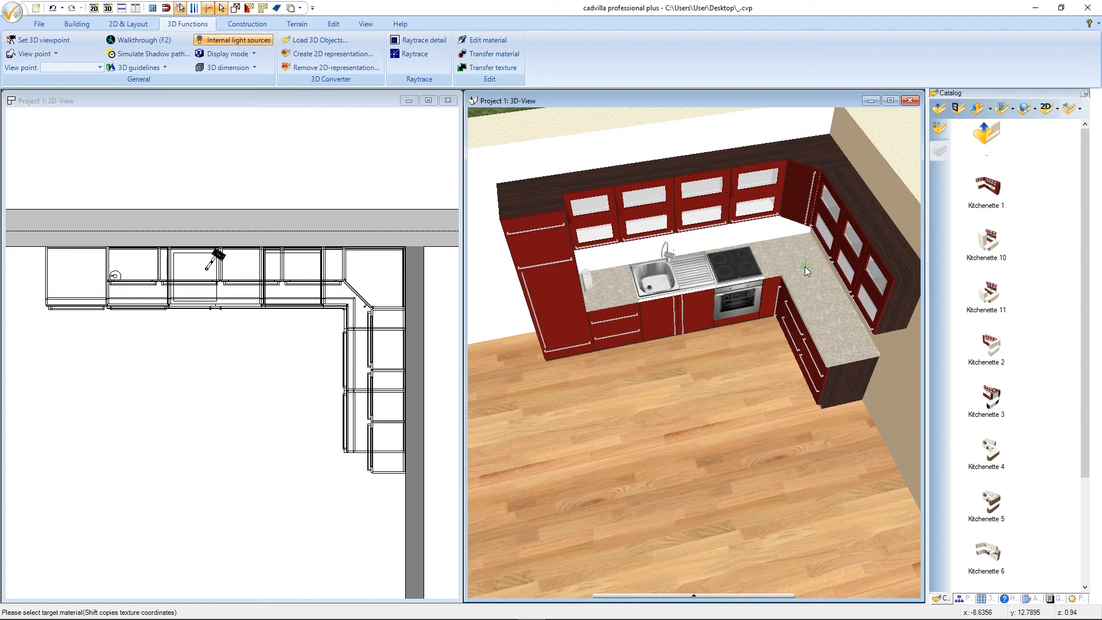
{"action": "key", "text": "Escape"}
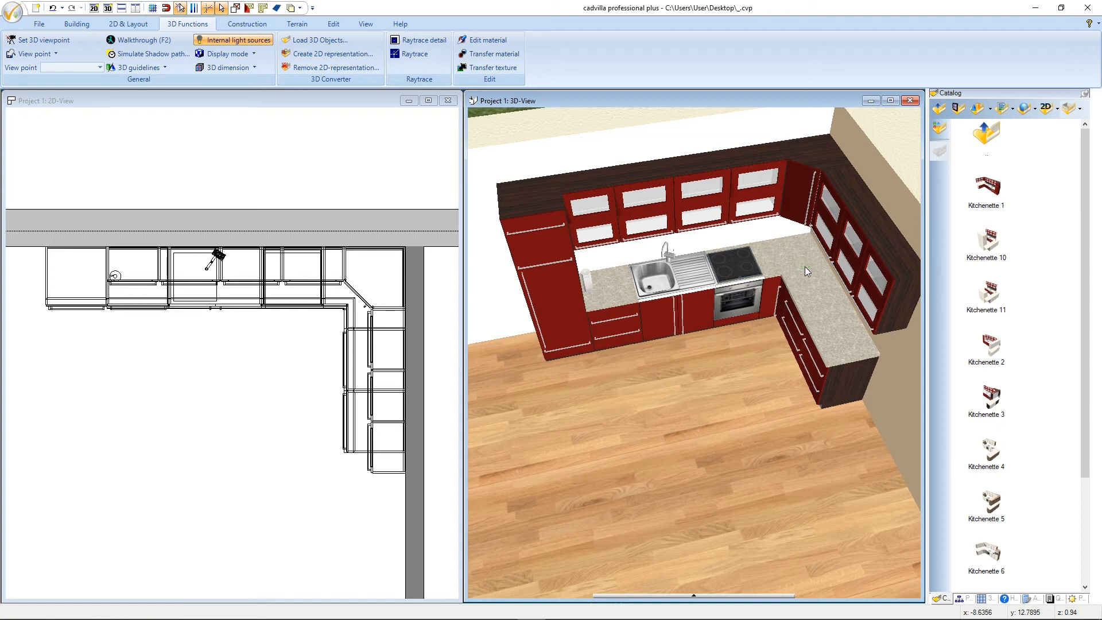
{"action": "scroll", "coordinate": [709, 319], "scroll_direction": "down", "scroll_amount": 5}
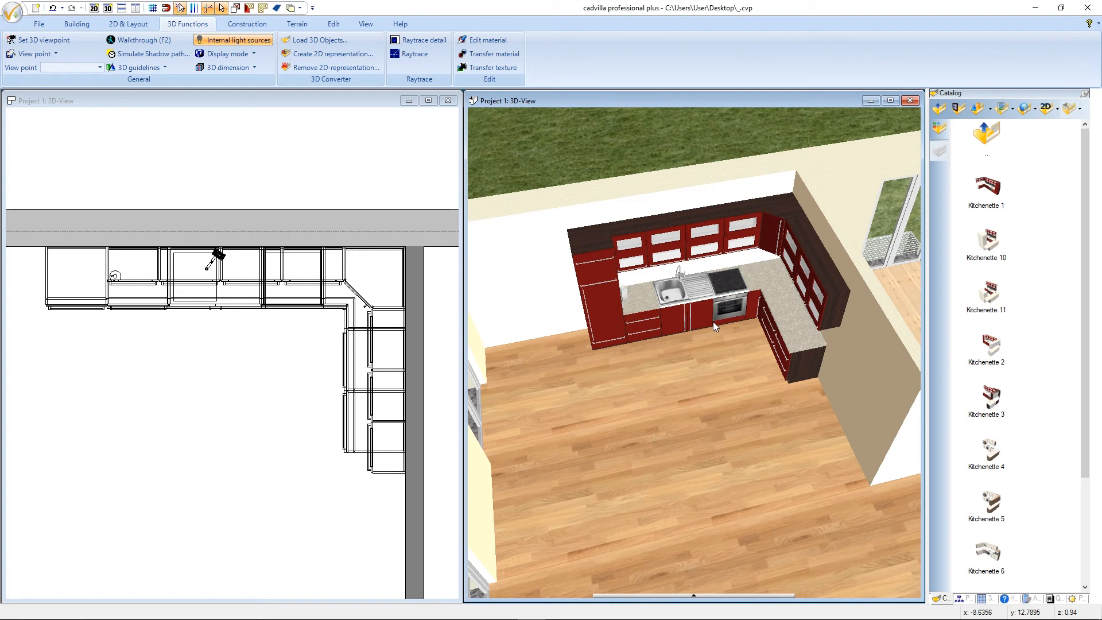
{"action": "left_click", "coordinate": [329, 108]}
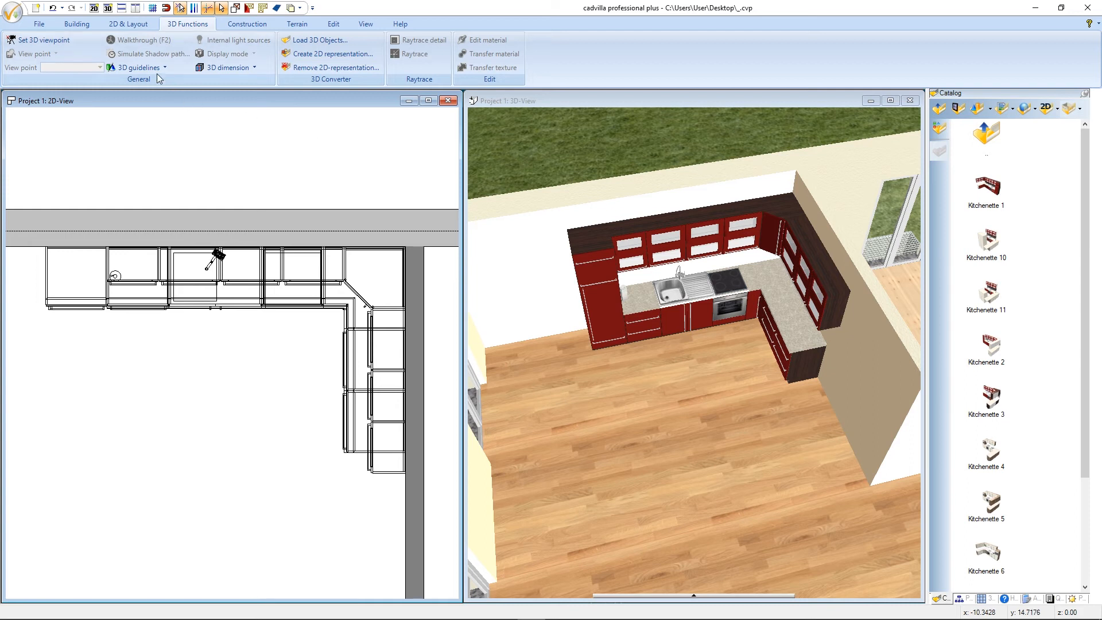
Step: Place a vertical 2D guideline along the outer side of the tall cabinet at the free end of the sink run
{"action": "left_click", "coordinate": [109, 27]}
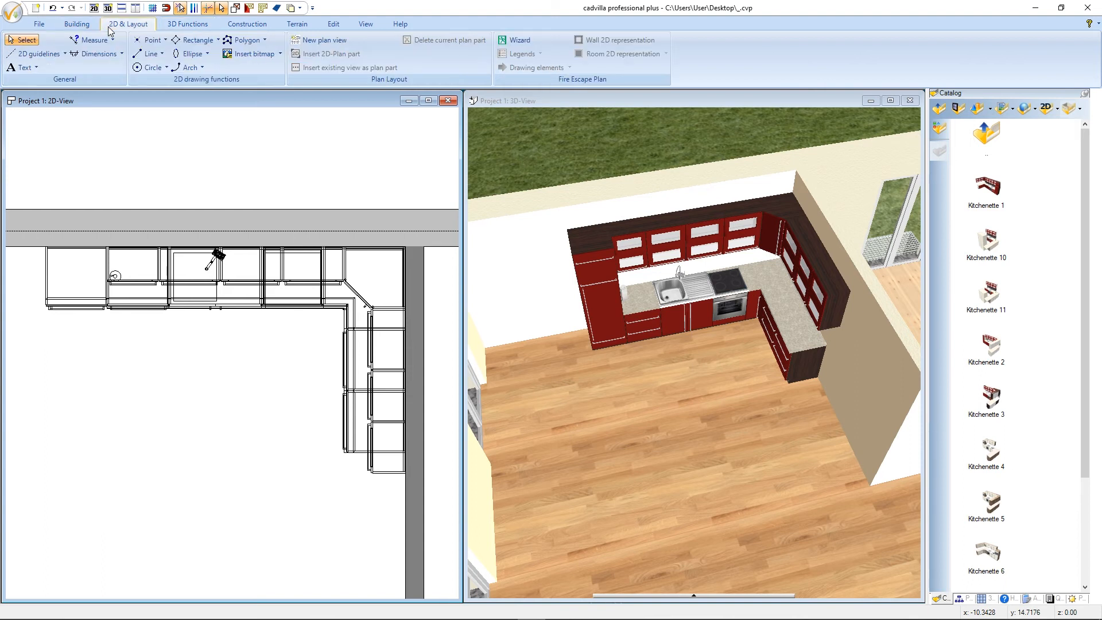
{"action": "left_click", "coordinate": [61, 54]}
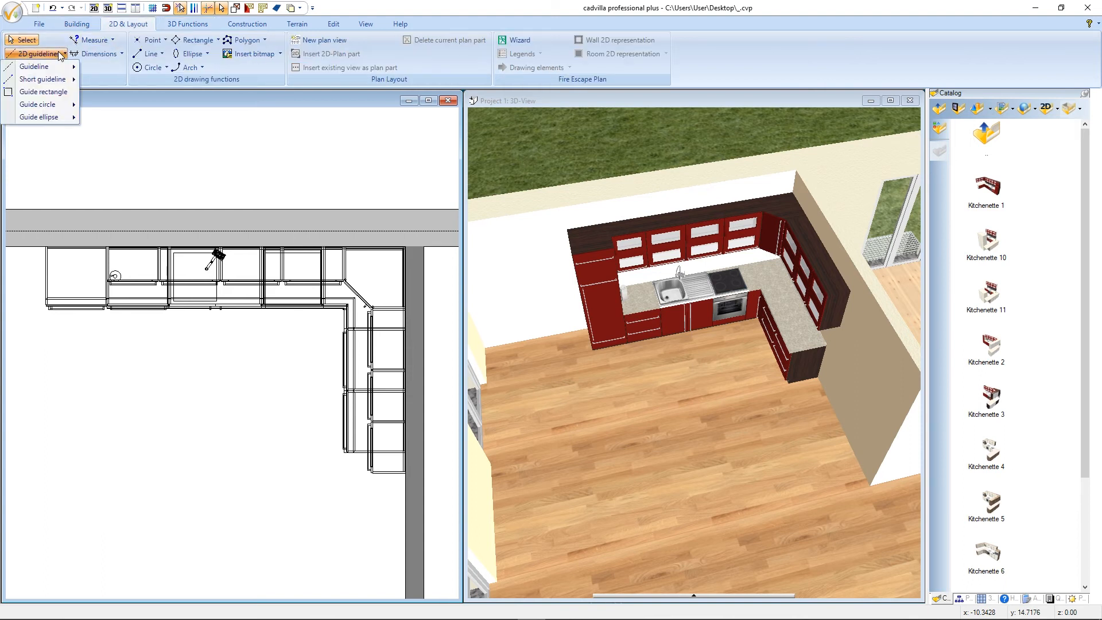
{"action": "mouse_move", "coordinate": [59, 68]}
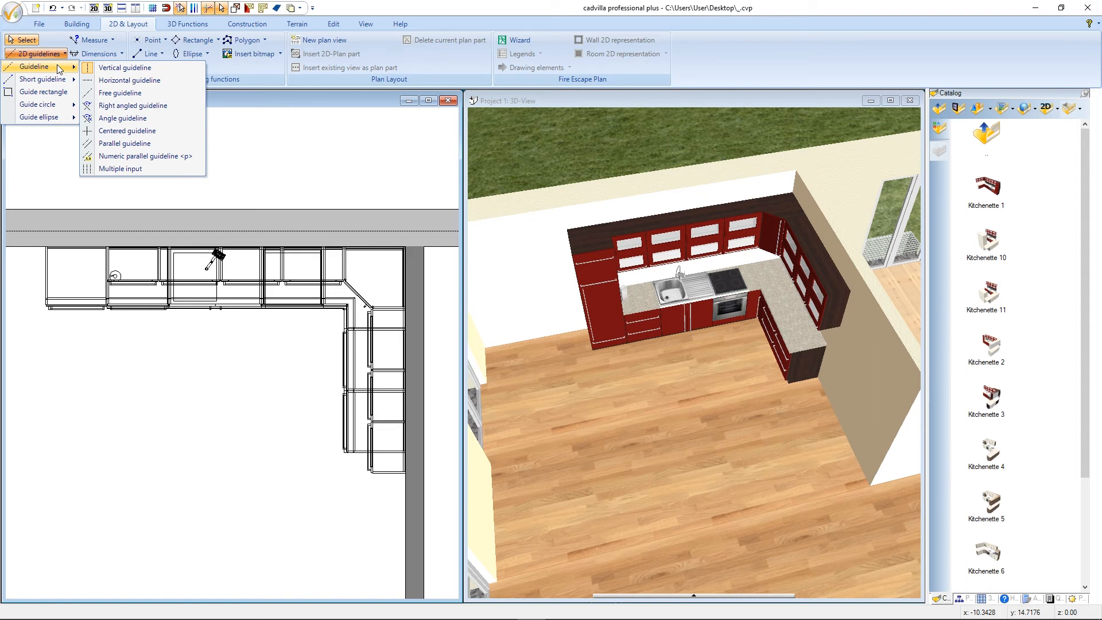
{"action": "left_click", "coordinate": [148, 70]}
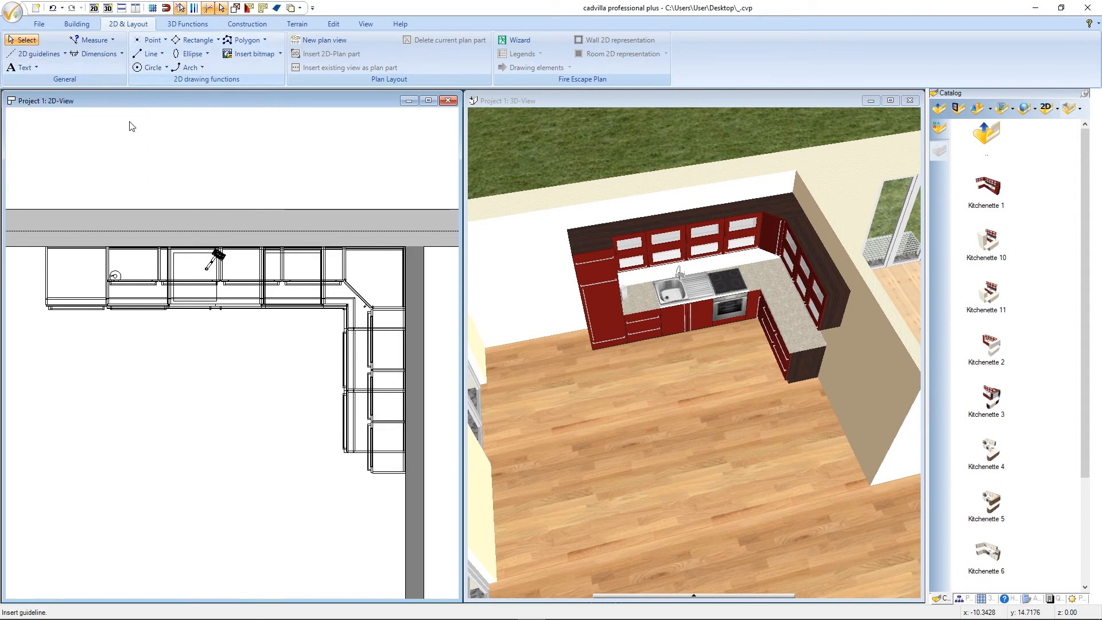
{"action": "left_click", "coordinate": [46, 263]}
{"action": "key", "text": "Escape"}
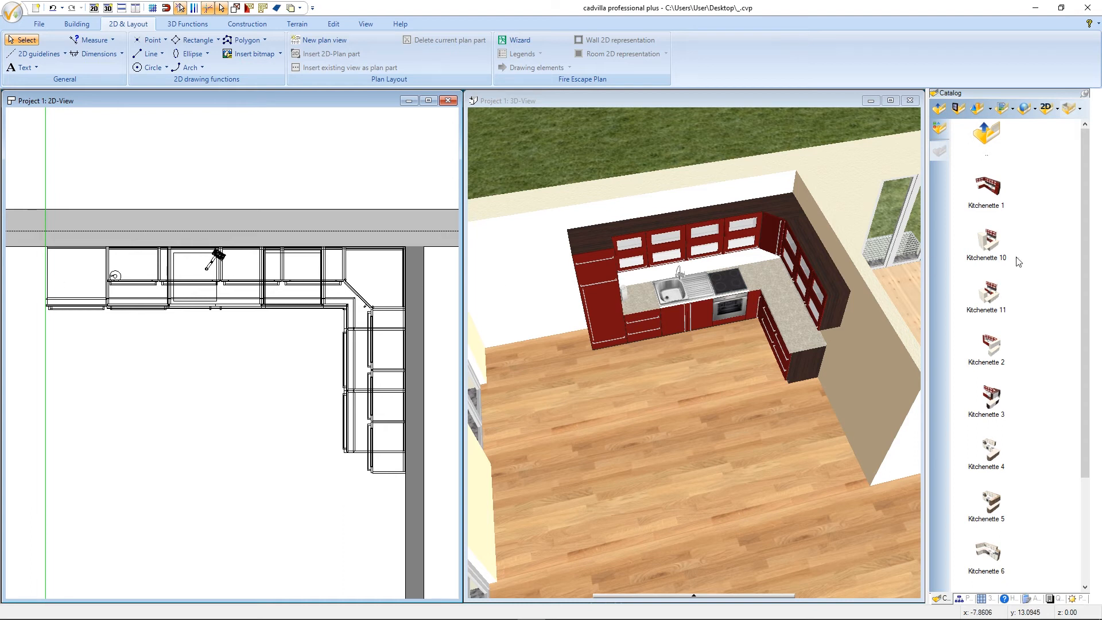
Step: Preview Kitchen Island 2 from the Kitchen Islands catalog folder and insert one copy in front of the sink run
{"action": "double_click", "coordinate": [993, 135]}
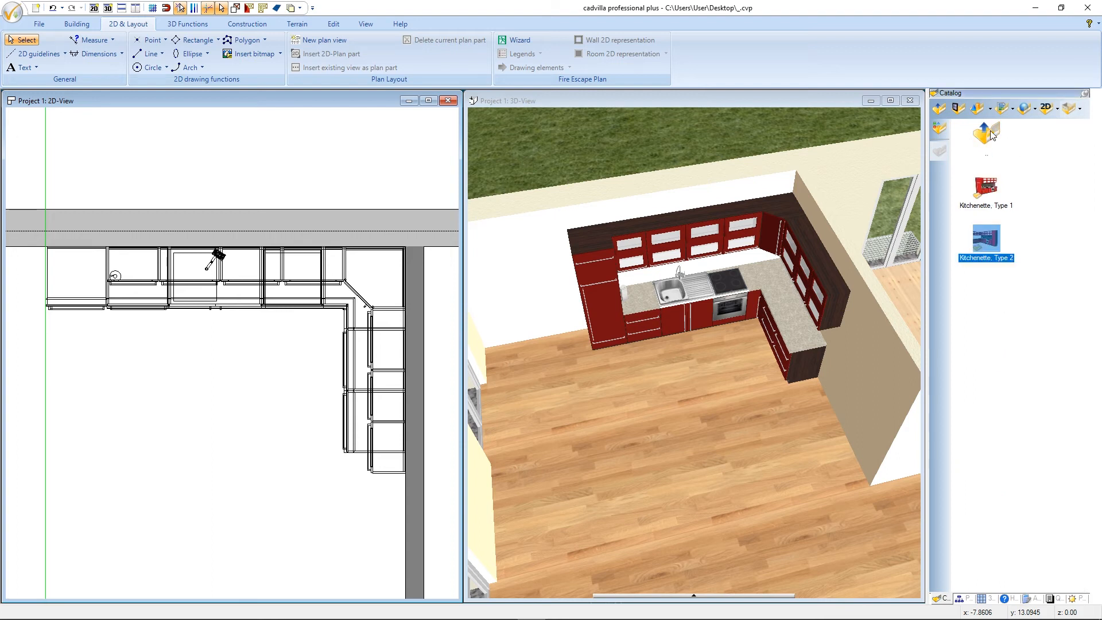
{"action": "double_click", "coordinate": [993, 135]}
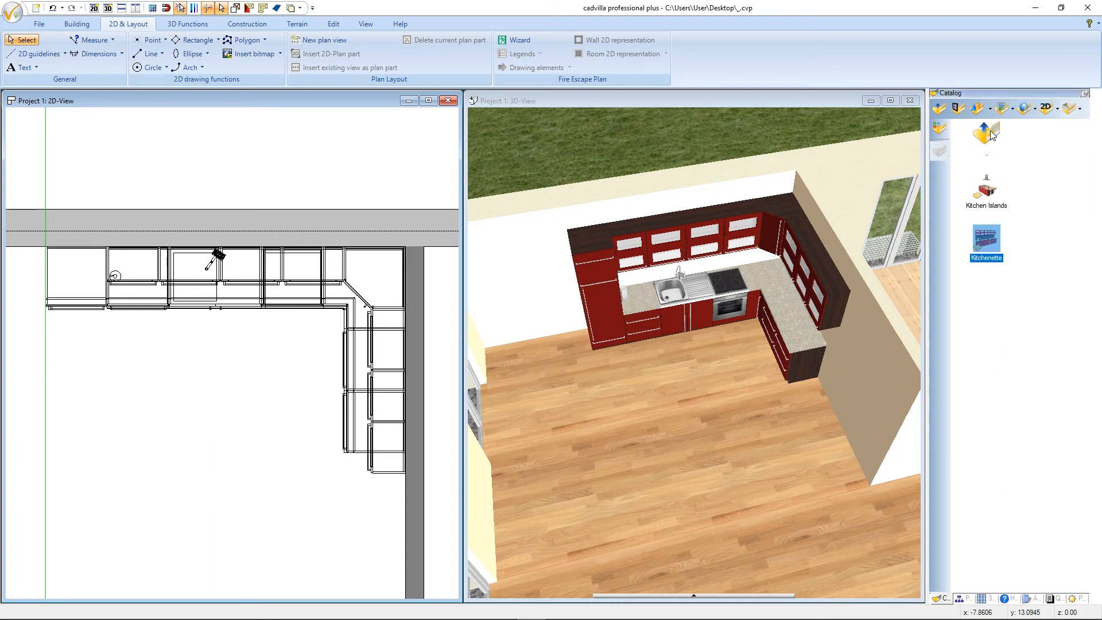
{"action": "double_click", "coordinate": [991, 191]}
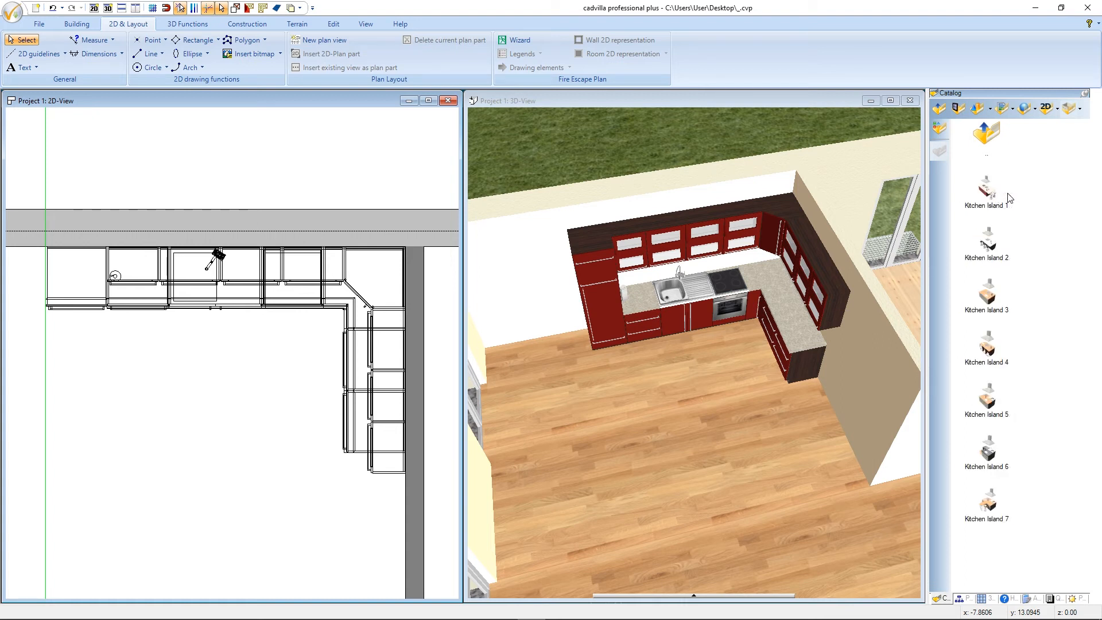
{"action": "left_click", "coordinate": [992, 246]}
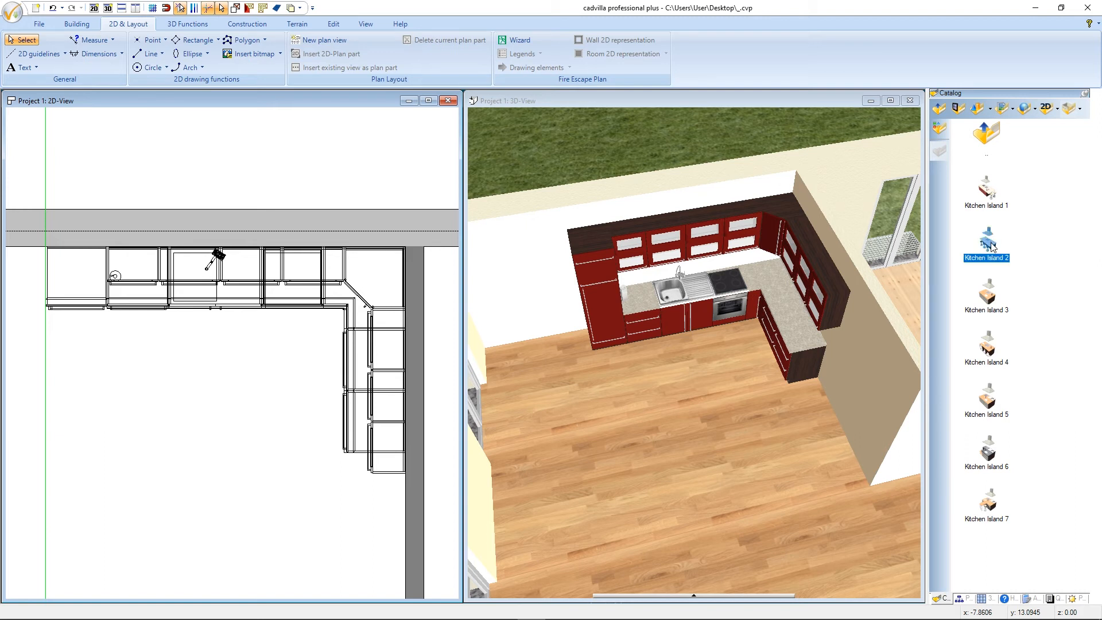
{"action": "double_click", "coordinate": [992, 246]}
{"action": "mouse_move", "coordinate": [571, 338]}
{"action": "left_mouse_down"}
{"action": "mouse_move", "coordinate": [505, 328]}
{"action": "mouse_move", "coordinate": [576, 301]}
{"action": "mouse_move", "coordinate": [574, 336]}
{"action": "left_mouse_up"}
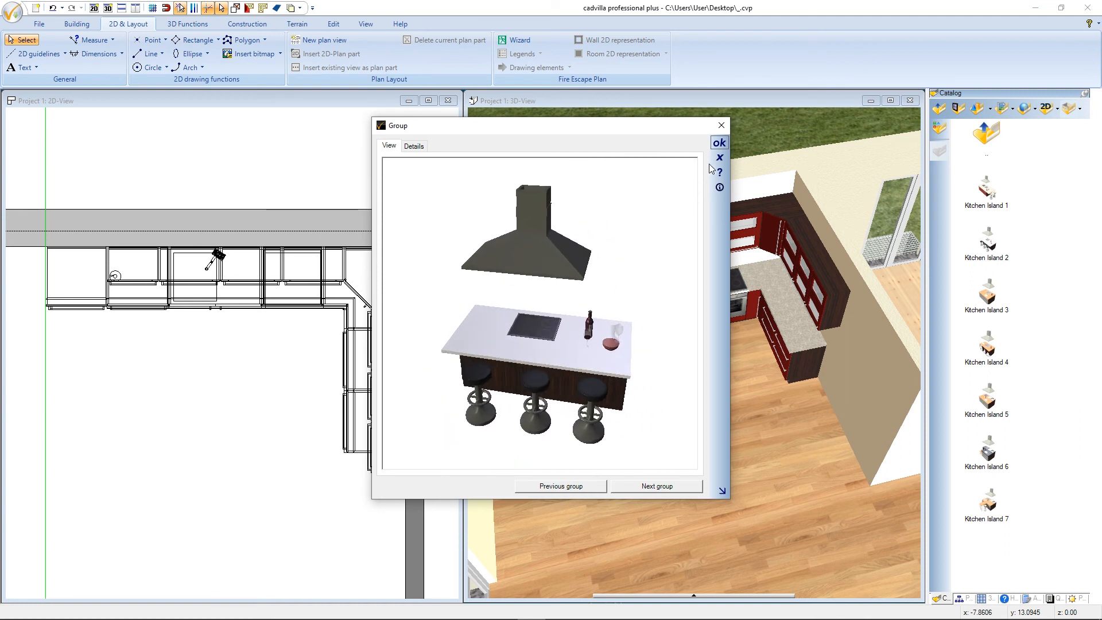
{"action": "left_click", "coordinate": [720, 143]}
{"action": "left_click_drag", "start_coordinate": [988, 242], "coordinate": [206, 416]}
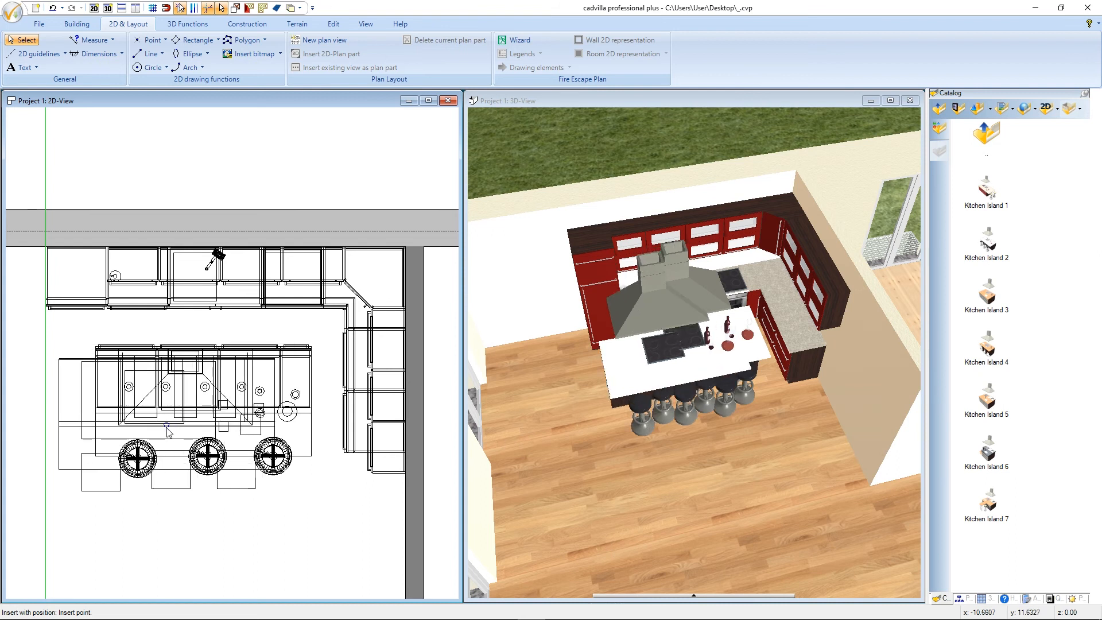
{"action": "key", "text": "Escape"}
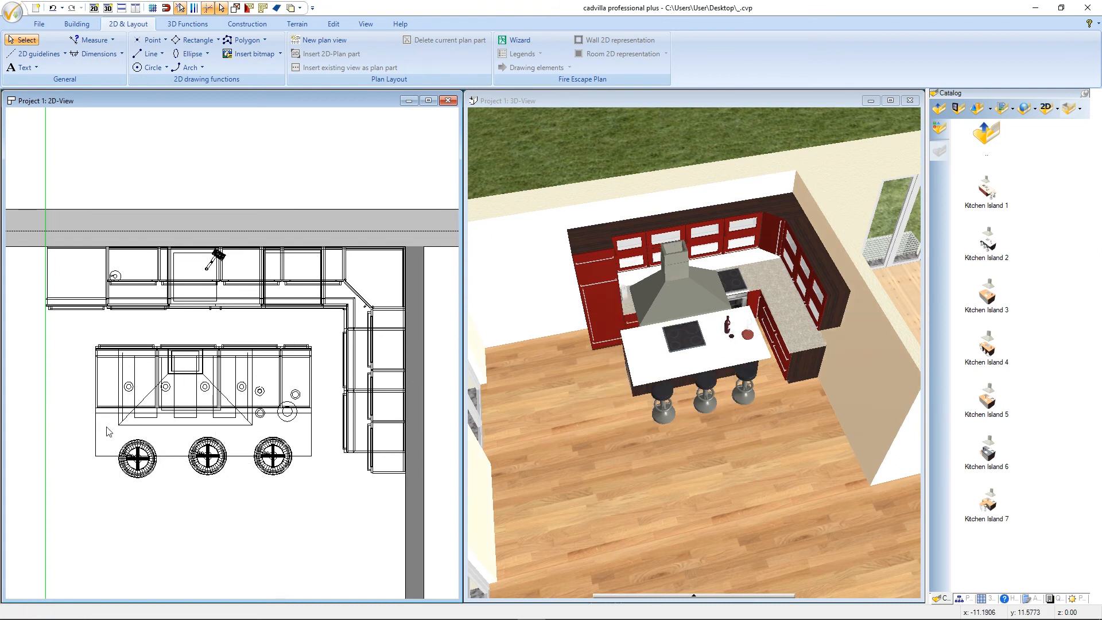
Step: Move the kitchen island by its back corner reference point onto the vertical guideline, keeping it parallel to the sink run, then deselect it
{"action": "scroll", "coordinate": [38, 365], "scroll_direction": "up", "scroll_amount": 2}
{"action": "scroll", "coordinate": [38, 365], "scroll_direction": "up", "scroll_amount": 2}
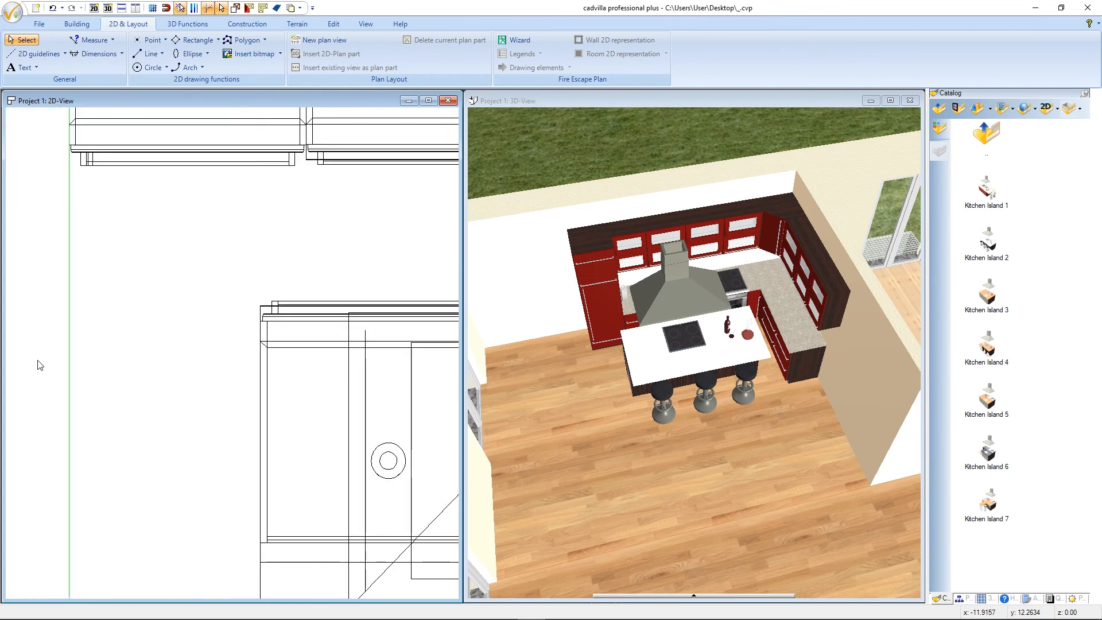
{"action": "left_click", "coordinate": [276, 325]}
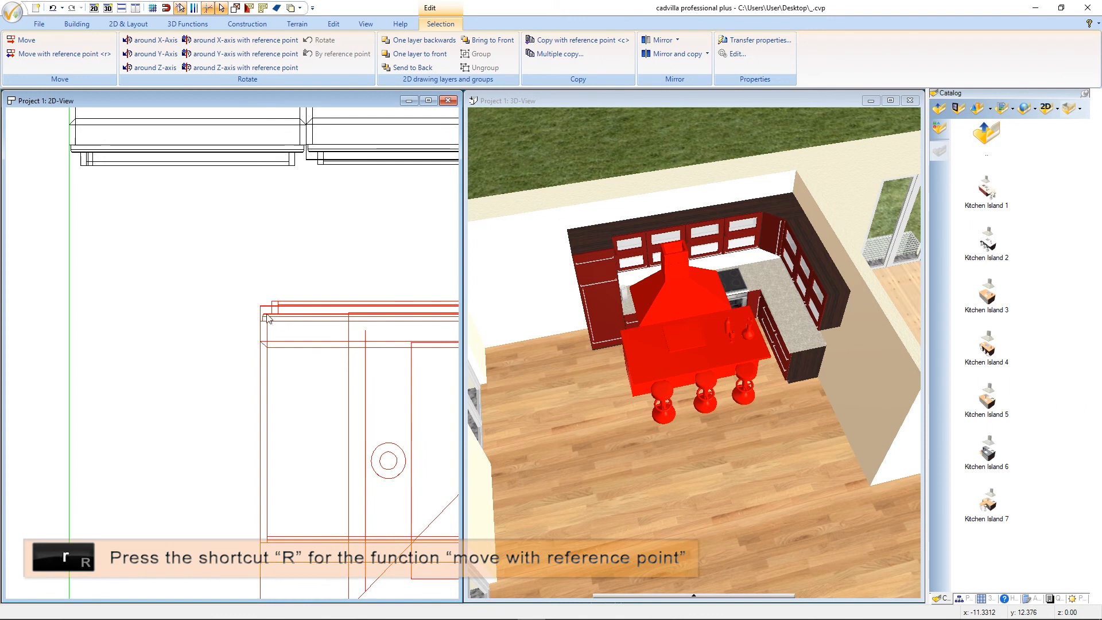
{"action": "key", "text": "r"}
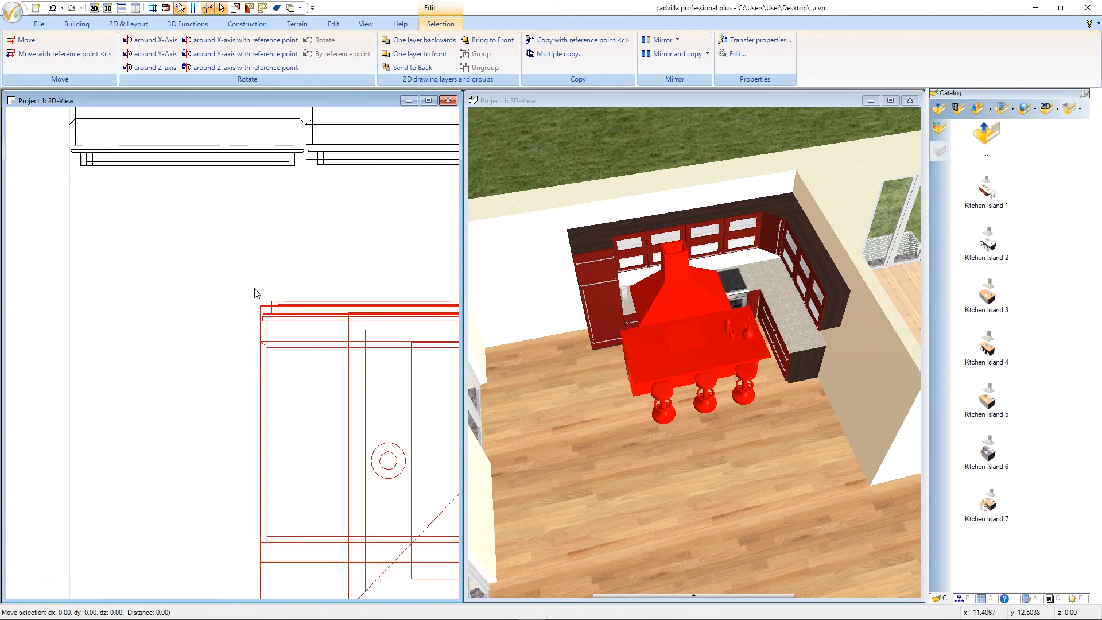
{"action": "left_click", "coordinate": [260, 307]}
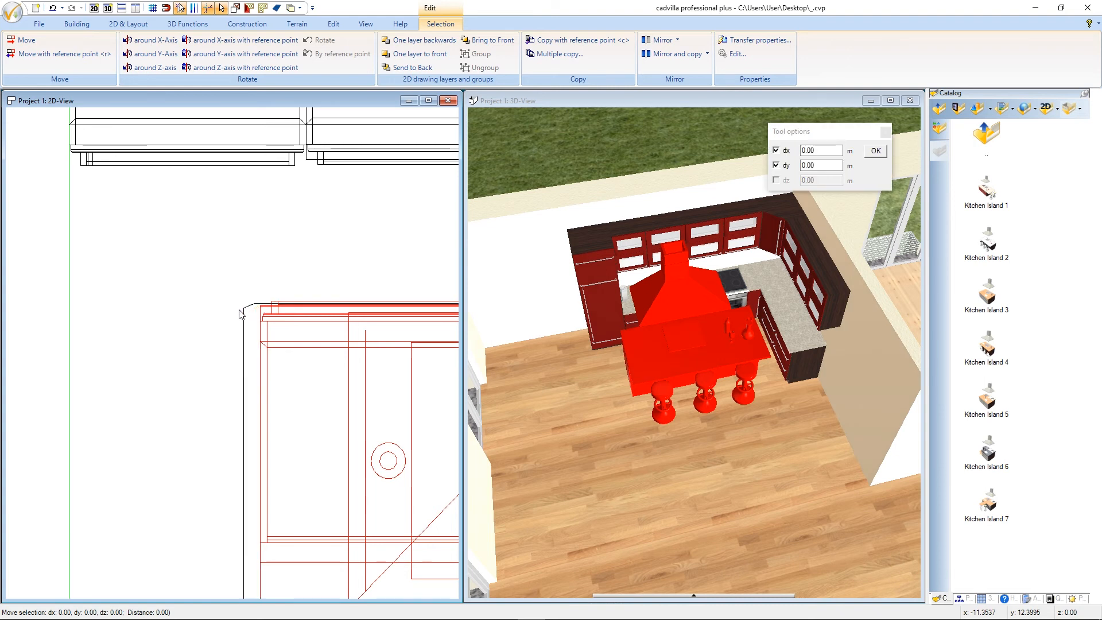
{"action": "scroll", "coordinate": [201, 323], "scroll_direction": "down", "scroll_amount": 1}
{"action": "scroll", "coordinate": [200, 323], "scroll_direction": "down", "scroll_amount": 1}
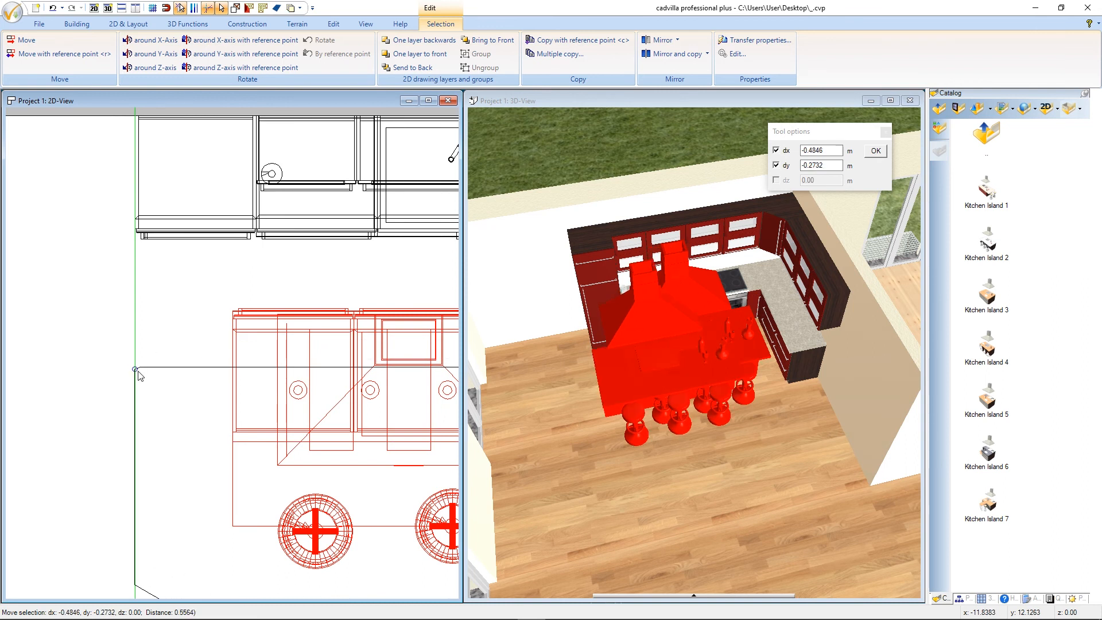
{"action": "left_click", "coordinate": [140, 388]}
{"action": "scroll", "coordinate": [143, 313], "scroll_direction": "down", "scroll_amount": 1}
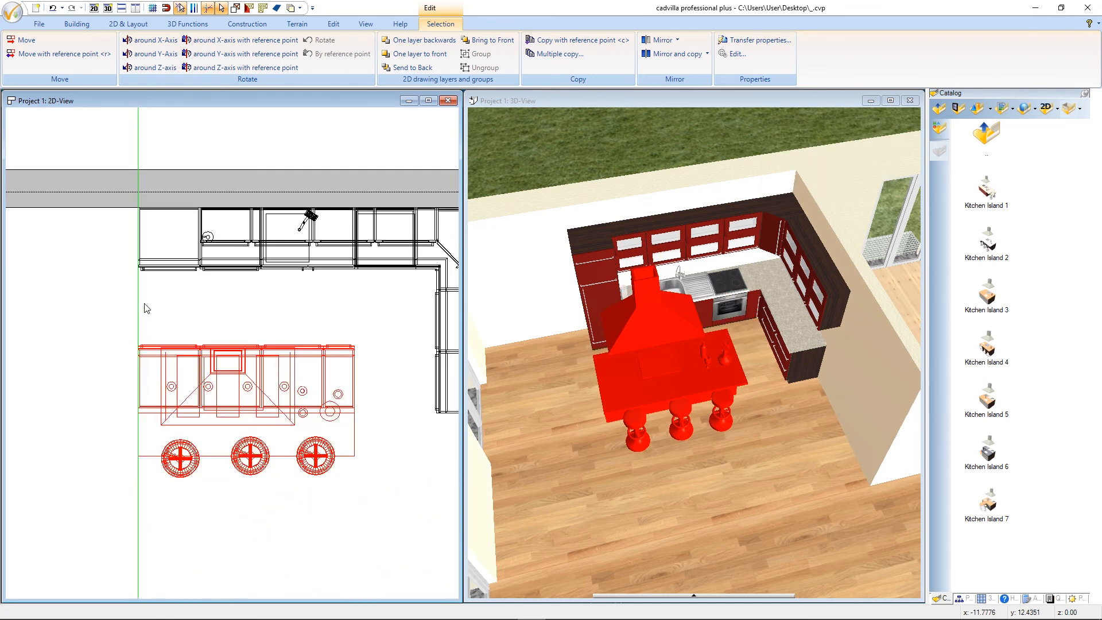
{"action": "scroll", "coordinate": [147, 313], "scroll_direction": "down", "scroll_amount": 1}
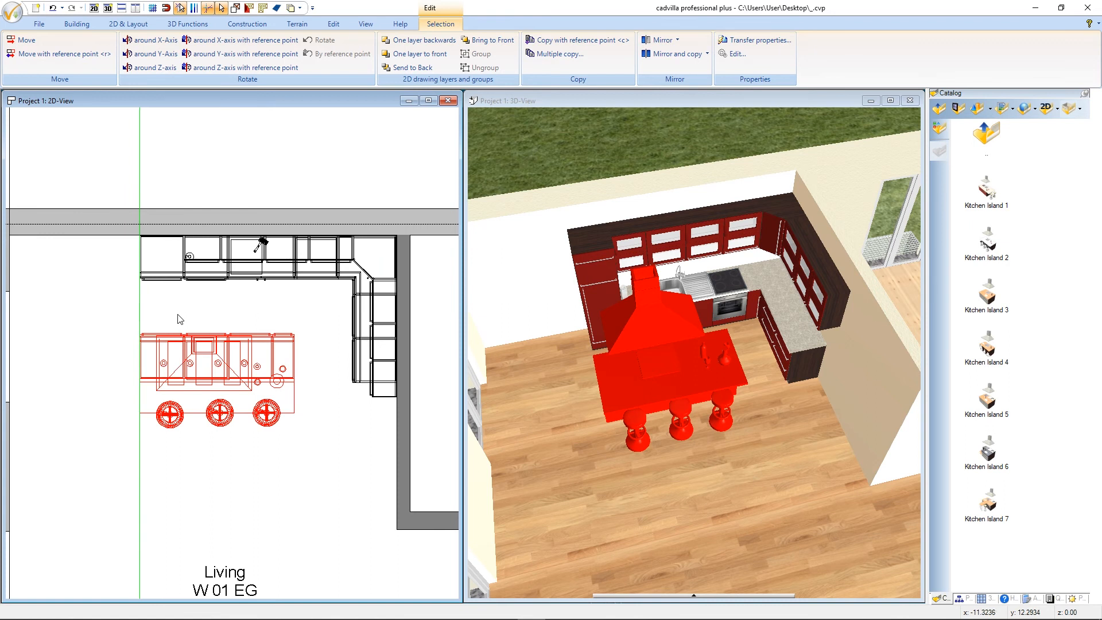
{"action": "key", "text": "Escape"}
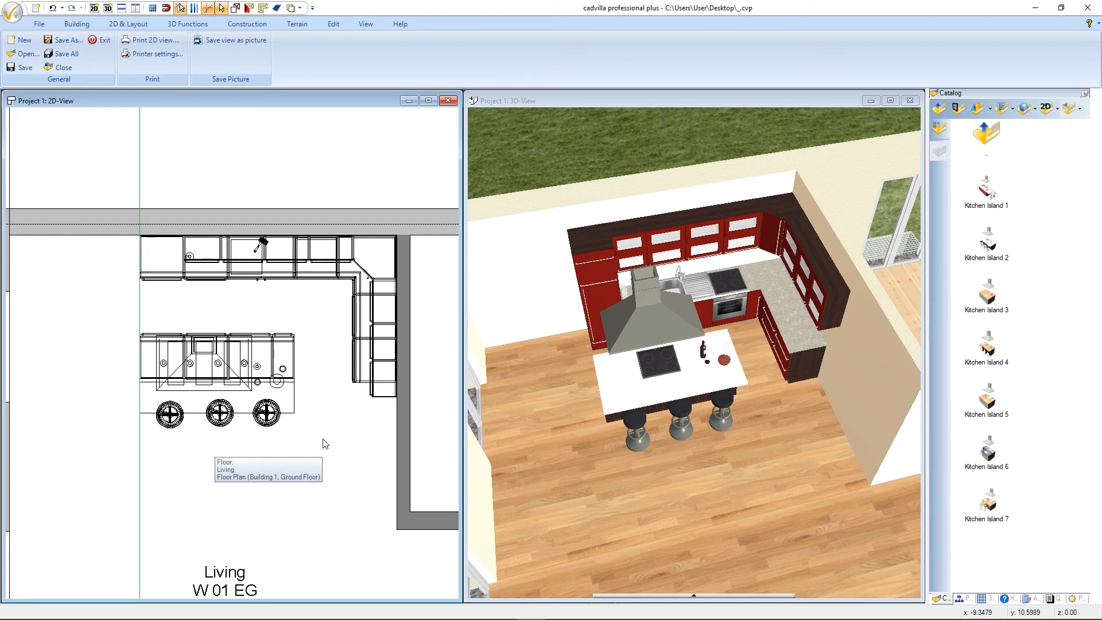
Step: Separate the kitchen island group into its individual objects and clear the selection
{"action": "left_click", "coordinate": [247, 369]}
{"action": "right_click", "coordinate": [246, 368]}
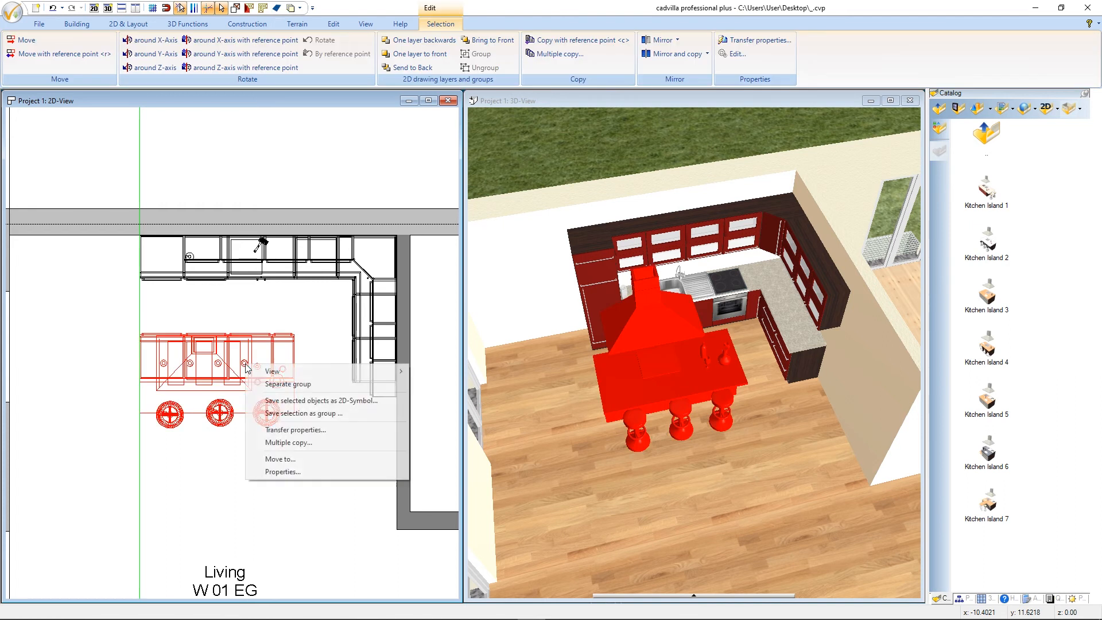
{"action": "left_click", "coordinate": [345, 385]}
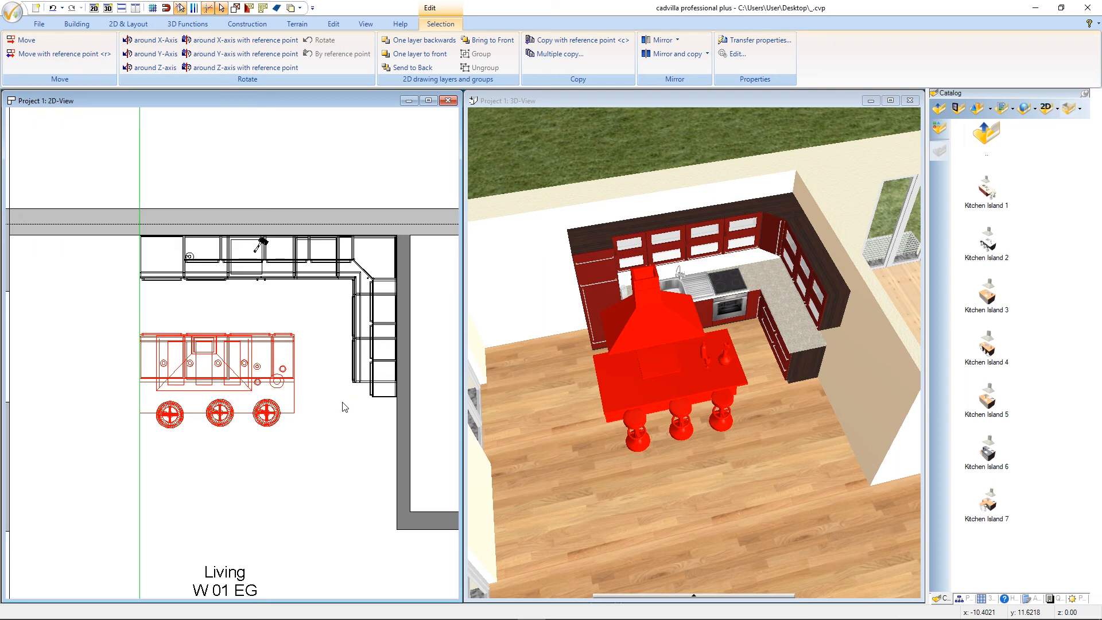
{"action": "left_click", "coordinate": [345, 407]}
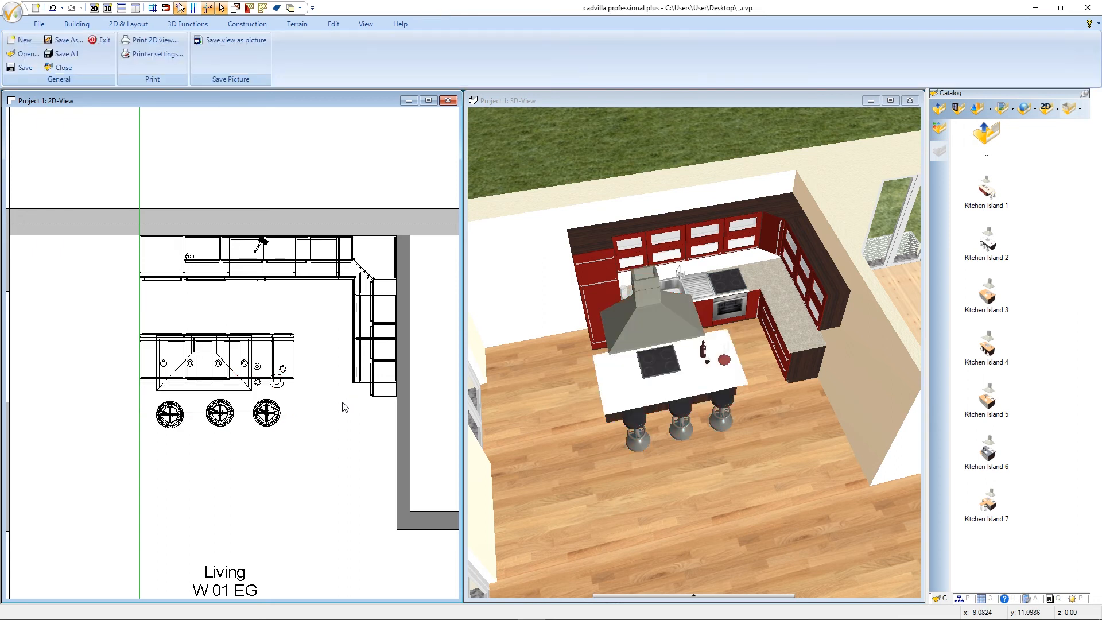
Step: Delete the cooktop above the oven in the sink run, keeping the island's cooktop
{"action": "left_click", "coordinate": [639, 101]}
{"action": "scroll", "coordinate": [716, 323], "scroll_direction": "up", "scroll_amount": 3}
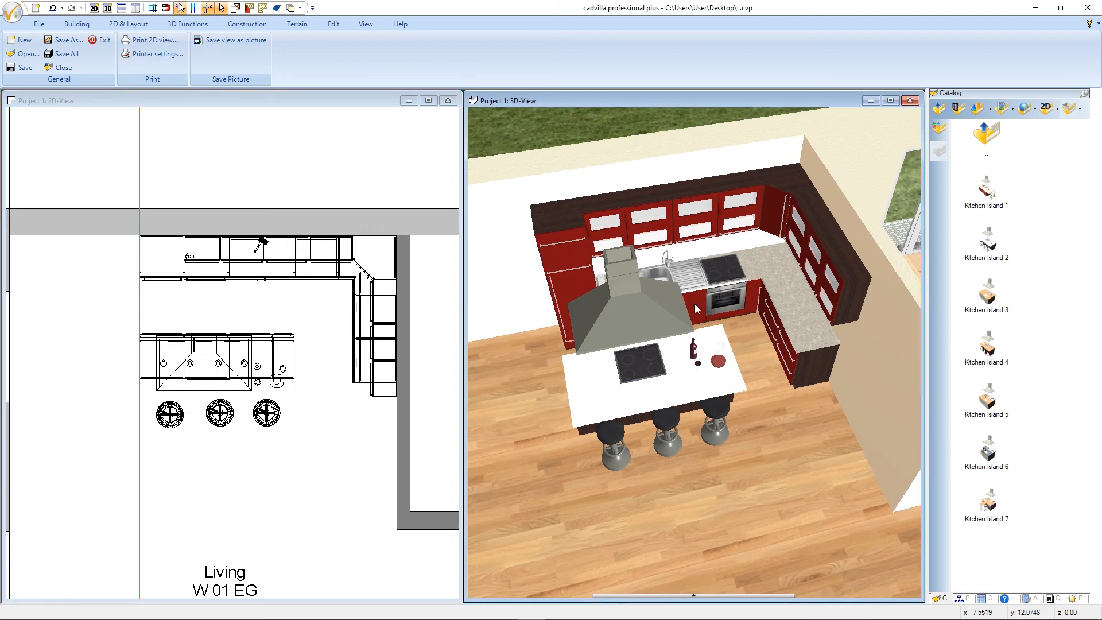
{"action": "scroll", "coordinate": [695, 308], "scroll_direction": "up", "scroll_amount": 3}
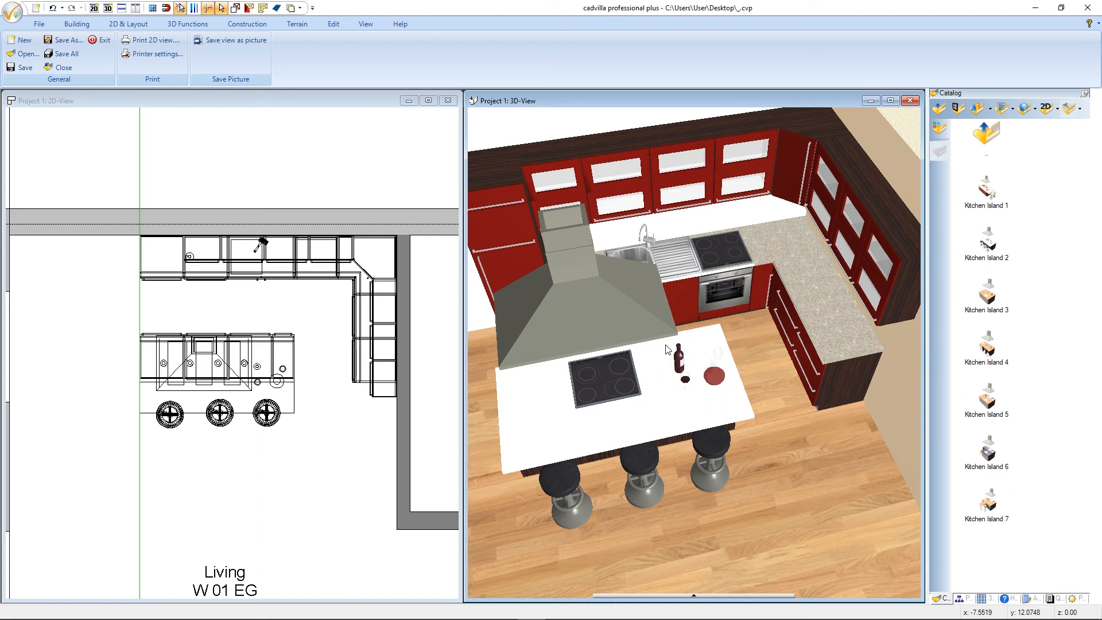
{"action": "left_click", "coordinate": [736, 262]}
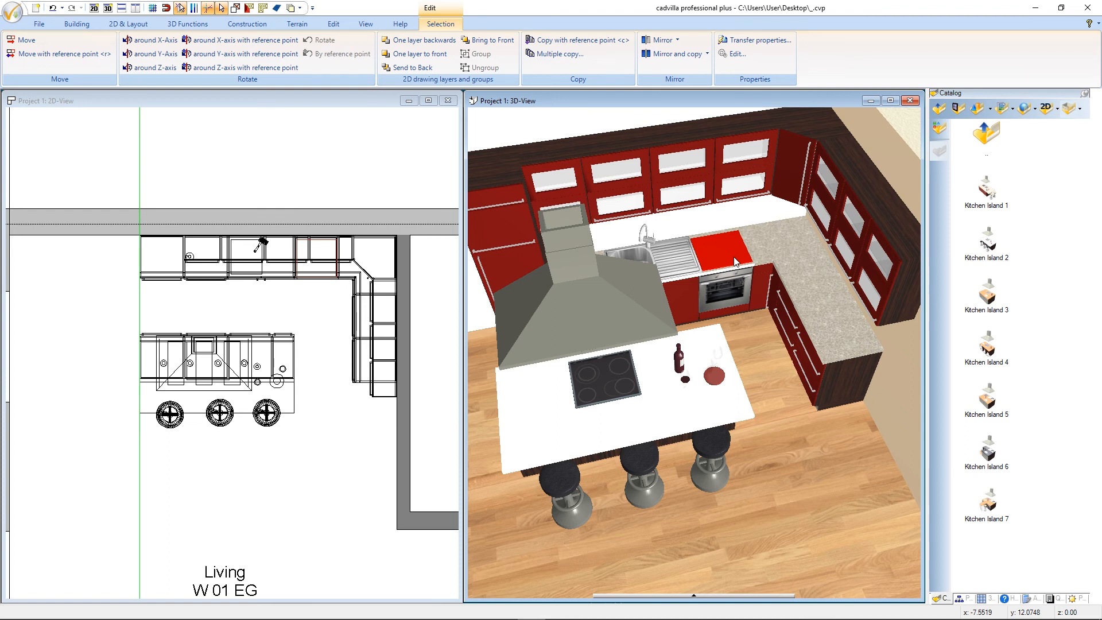
{"action": "key", "text": "Escape"}
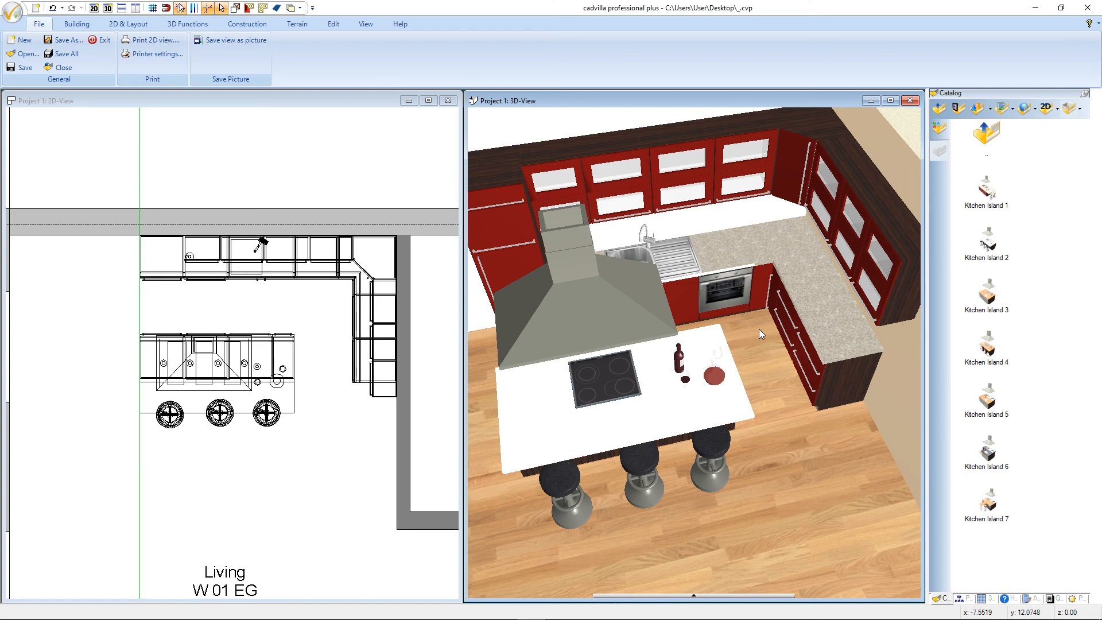
Step: Transfer the stone material from the countertop above the oven to the white countertop of the kitchen island
{"action": "left_click", "coordinate": [187, 24]}
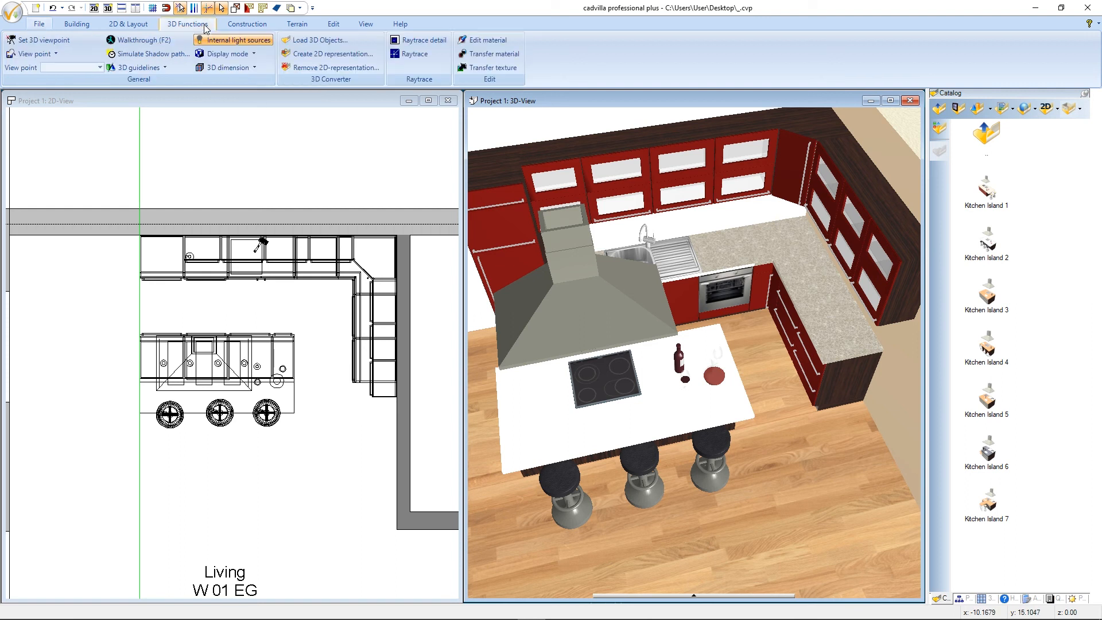
{"action": "left_click", "coordinate": [495, 53]}
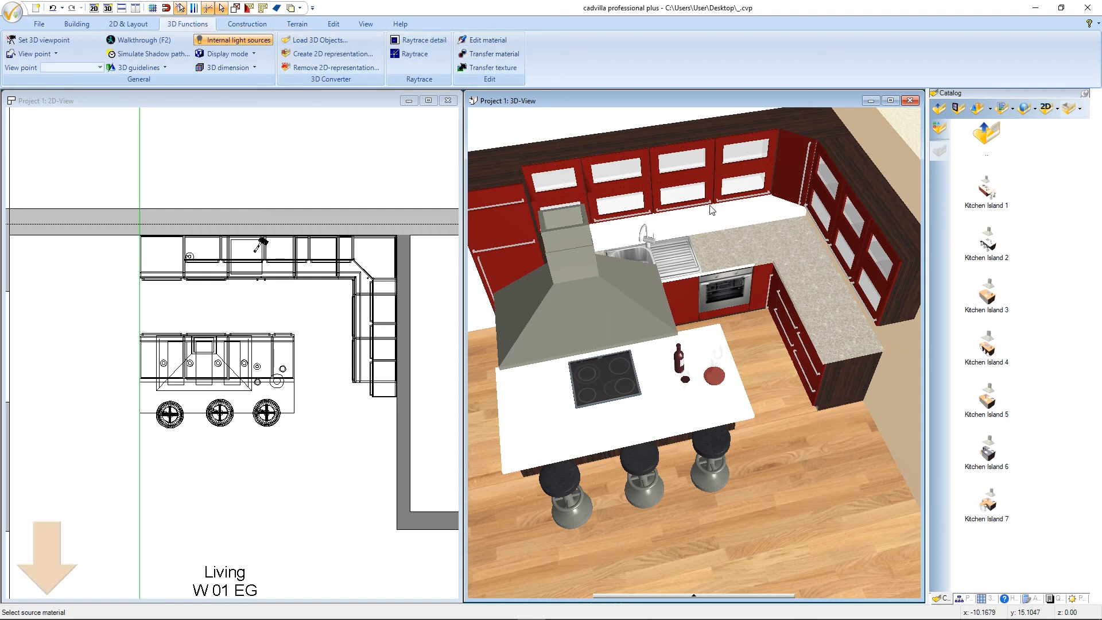
{"action": "left_click", "coordinate": [739, 247]}
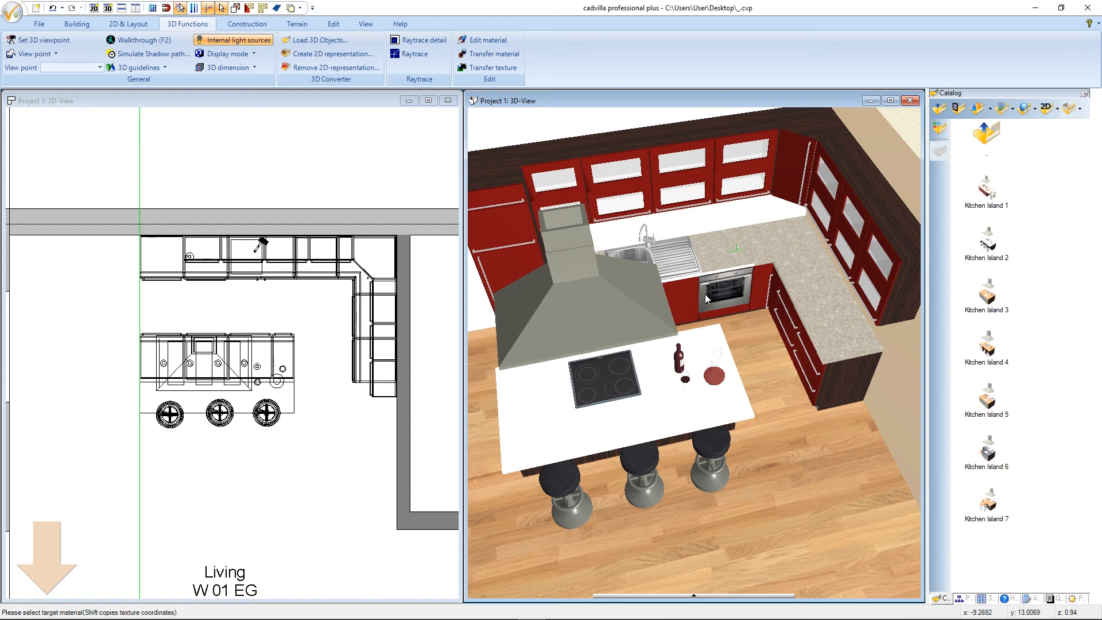
{"action": "left_click", "coordinate": [670, 399]}
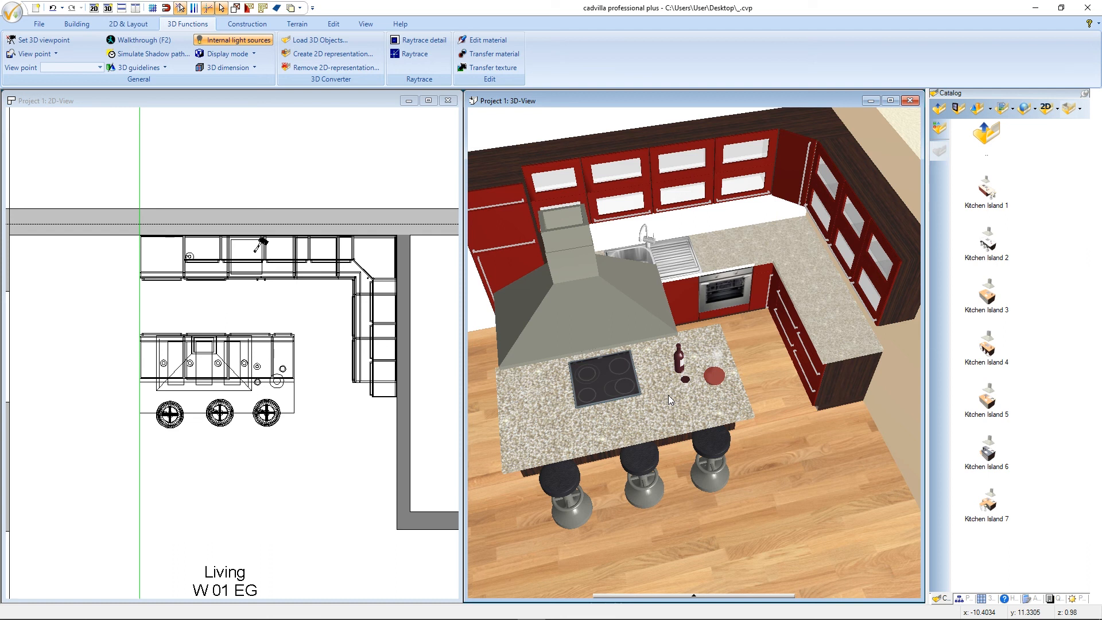
Step: Transfer the dark wood material from the kitchen island's base to the red corner, wall and tall cabinet fronts along the sink wall
{"action": "scroll", "coordinate": [691, 434], "scroll_direction": "up", "scroll_amount": 1}
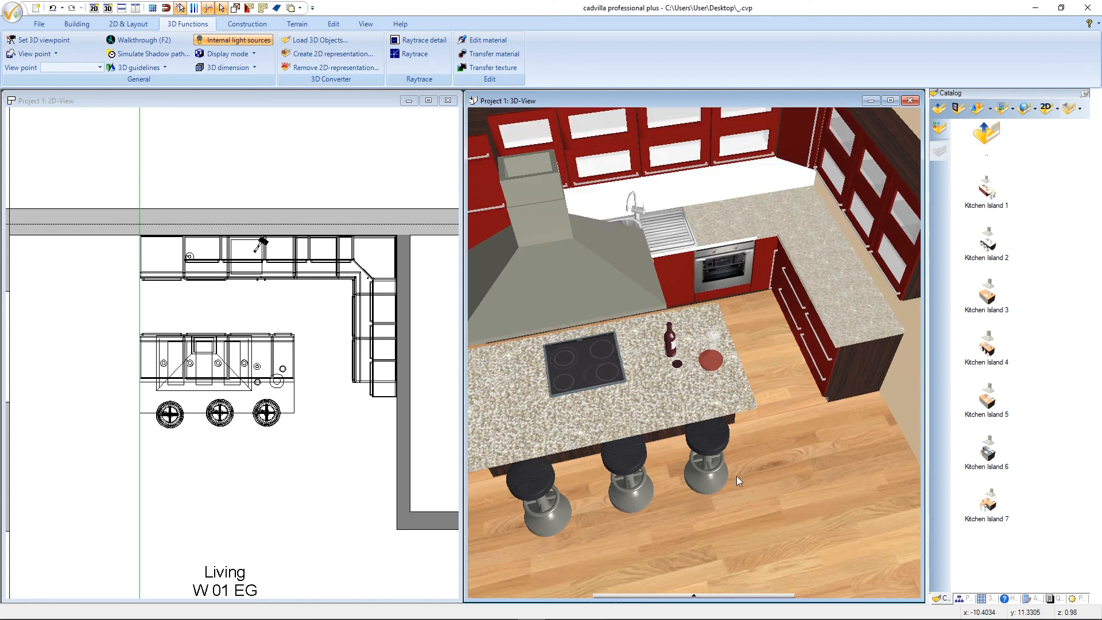
{"action": "scroll", "coordinate": [725, 442], "scroll_direction": "down", "scroll_amount": 1}
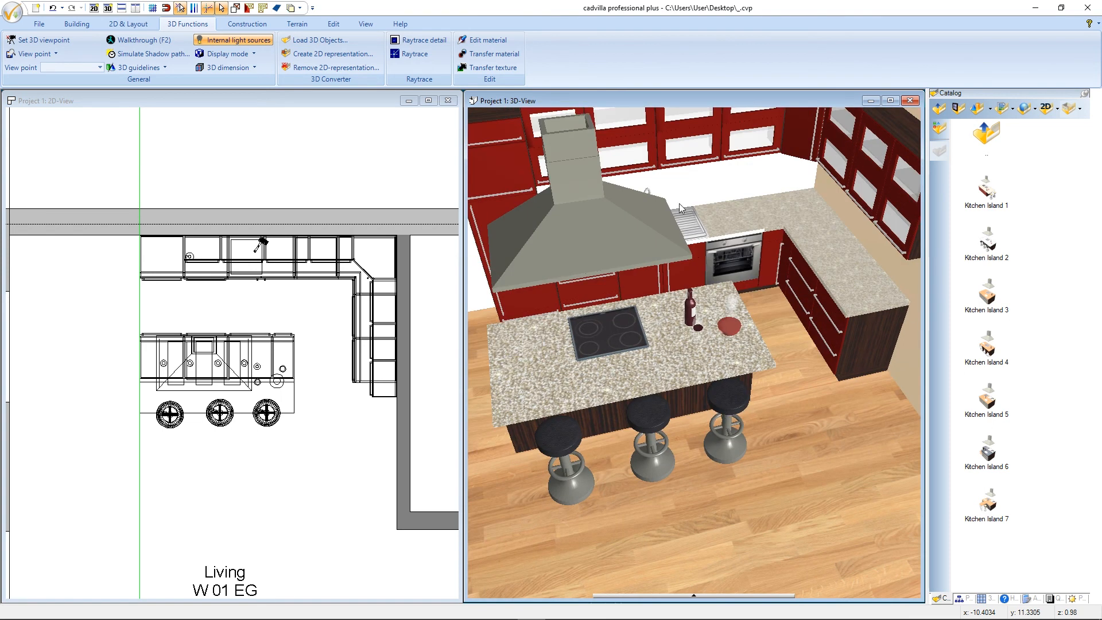
{"action": "left_click", "coordinate": [509, 60]}
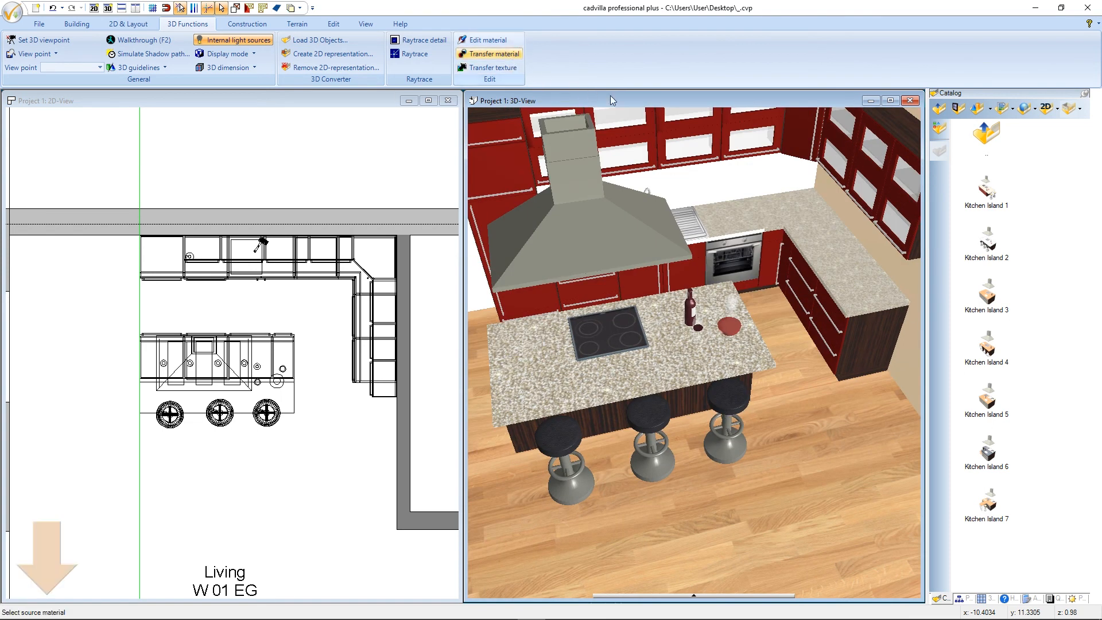
{"action": "left_click", "coordinate": [687, 395]}
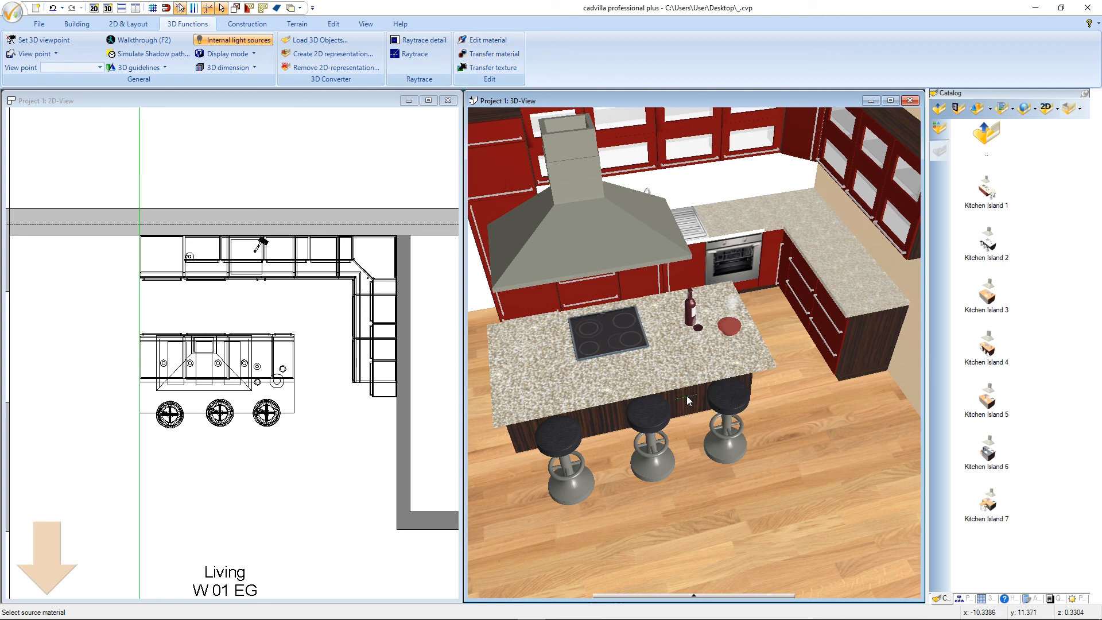
{"action": "left_click", "coordinate": [687, 396]}
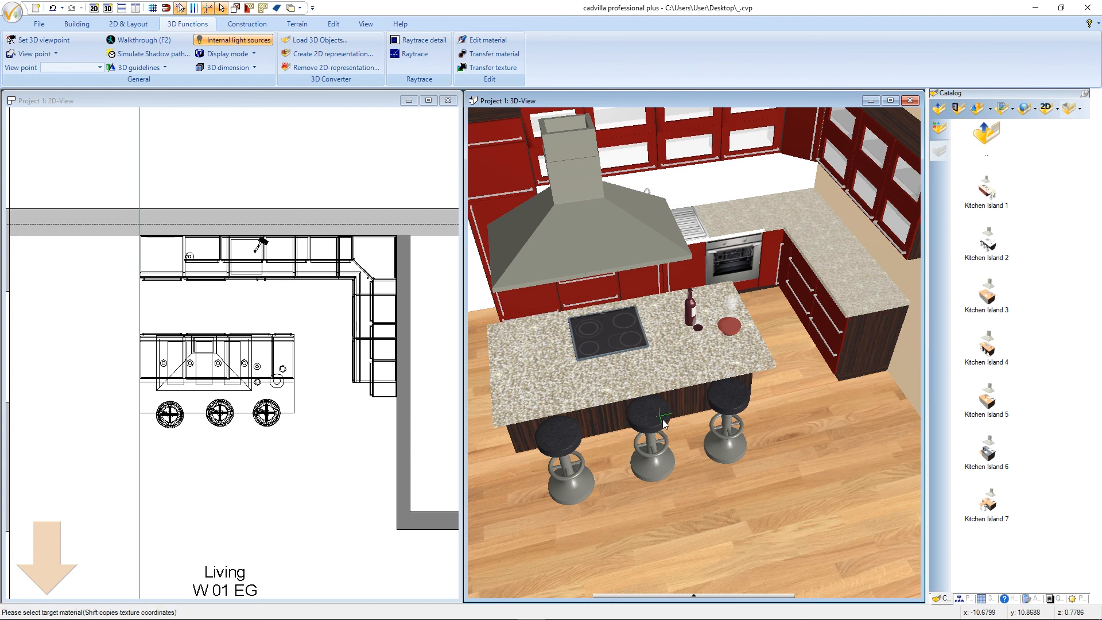
{"action": "scroll", "coordinate": [674, 428], "scroll_direction": "down", "scroll_amount": 1}
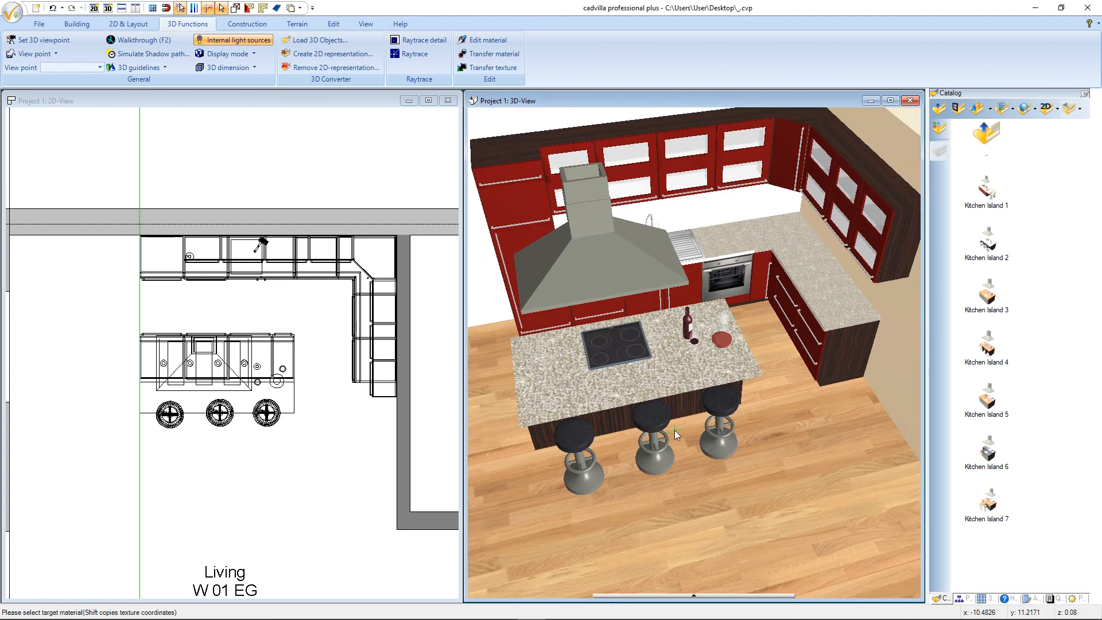
{"action": "left_click", "coordinate": [781, 159]}
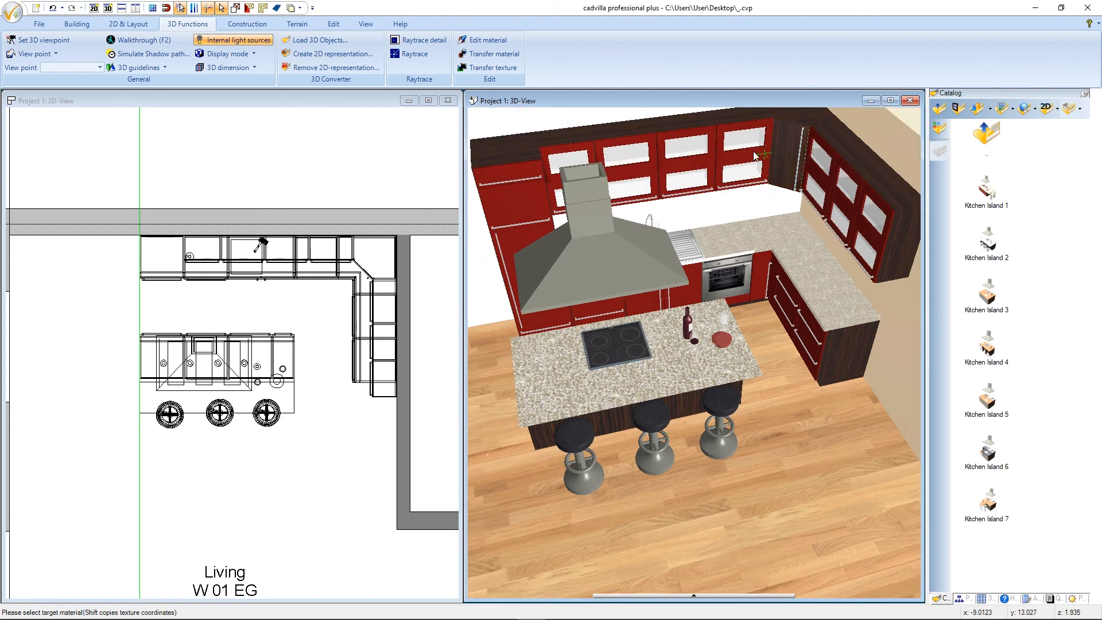
{"action": "left_click", "coordinate": [652, 168]}
{"action": "left_click", "coordinate": [529, 170]}
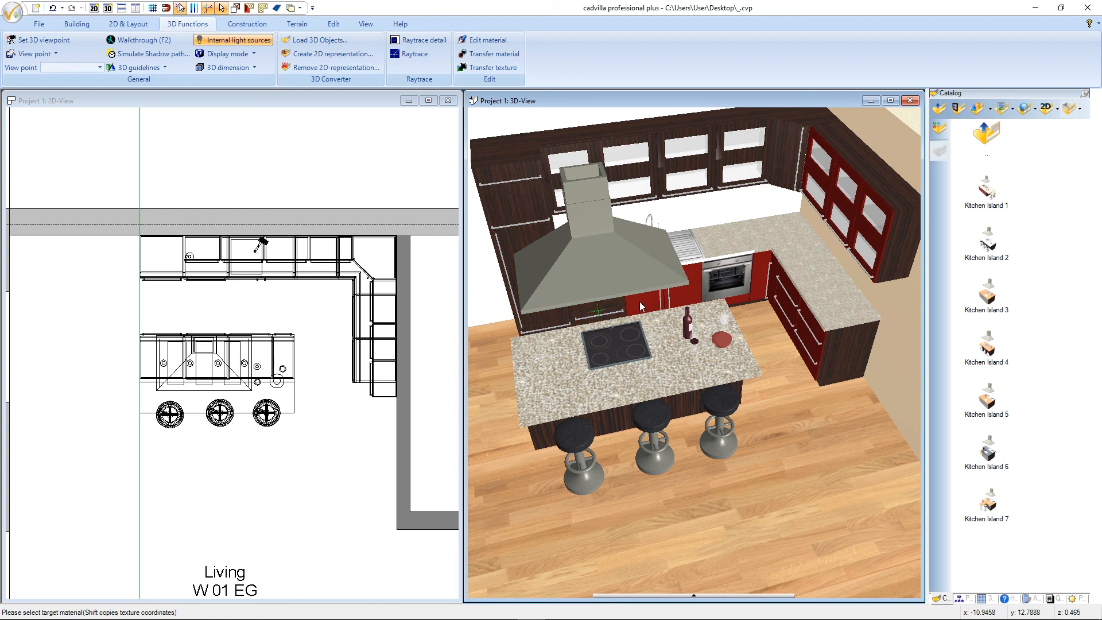
Step: Apply the same dark wood to the remaining red base cabinet, drawer and side-wall cabinet fronts, and end the material transfer
{"action": "left_click", "coordinate": [747, 302]}
{"action": "left_click", "coordinate": [810, 326]}
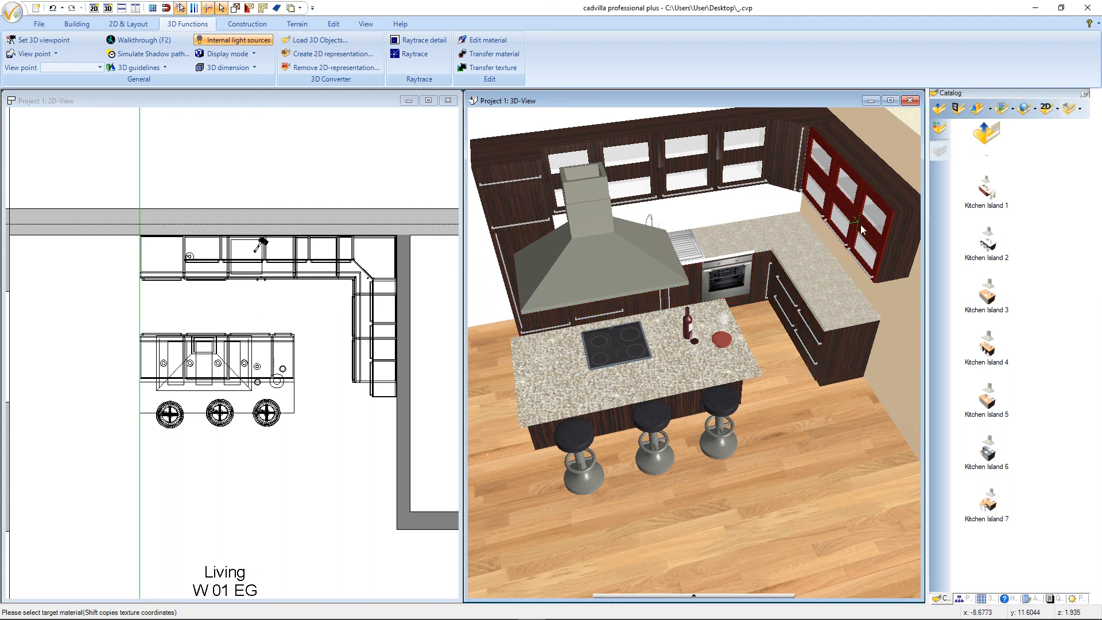
{"action": "key", "text": "Escape"}
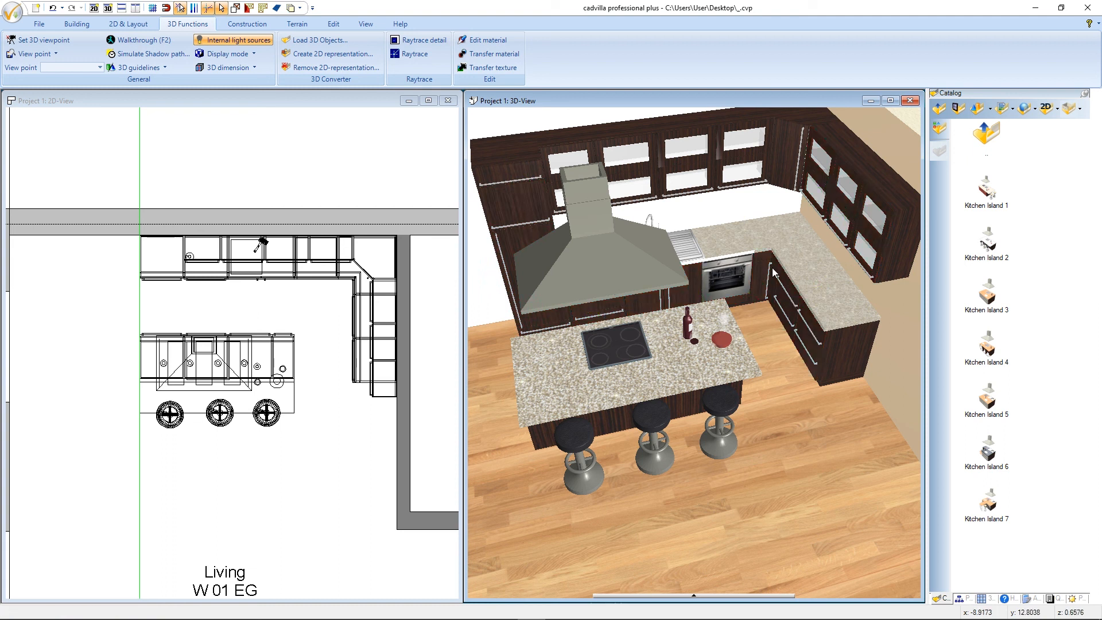
Step: Select the entire kitchen, including the island and bar stools, in the 2D plan and combine it into one group
{"action": "left_click", "coordinate": [348, 101]}
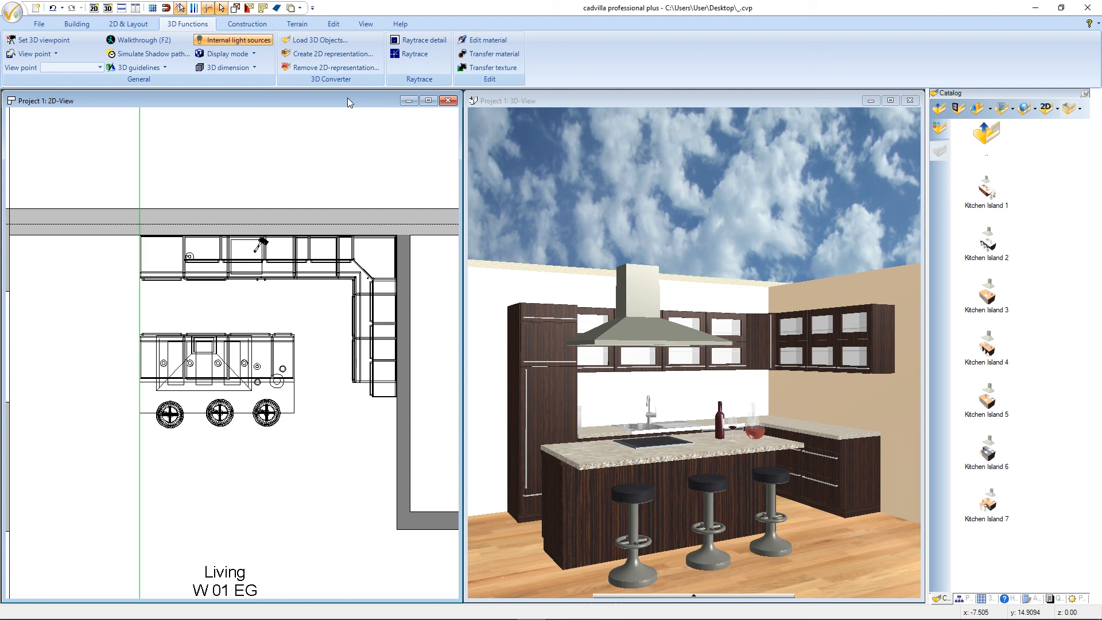
{"action": "left_click_drag", "start_coordinate": [114, 213], "coordinate": [410, 464]}
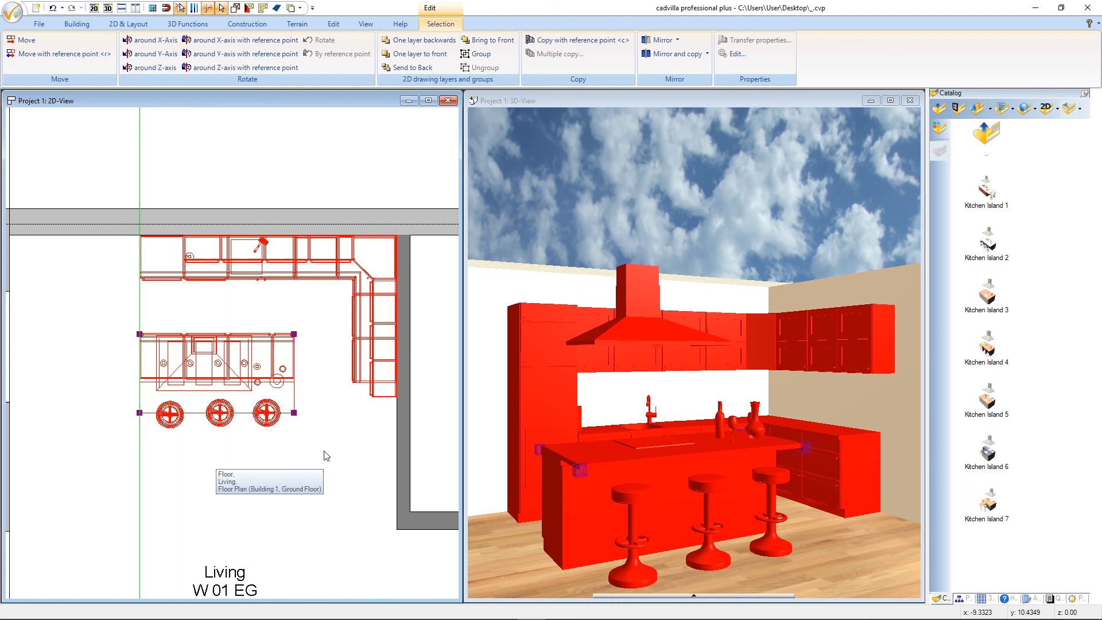
{"action": "left_click", "coordinate": [482, 54]}
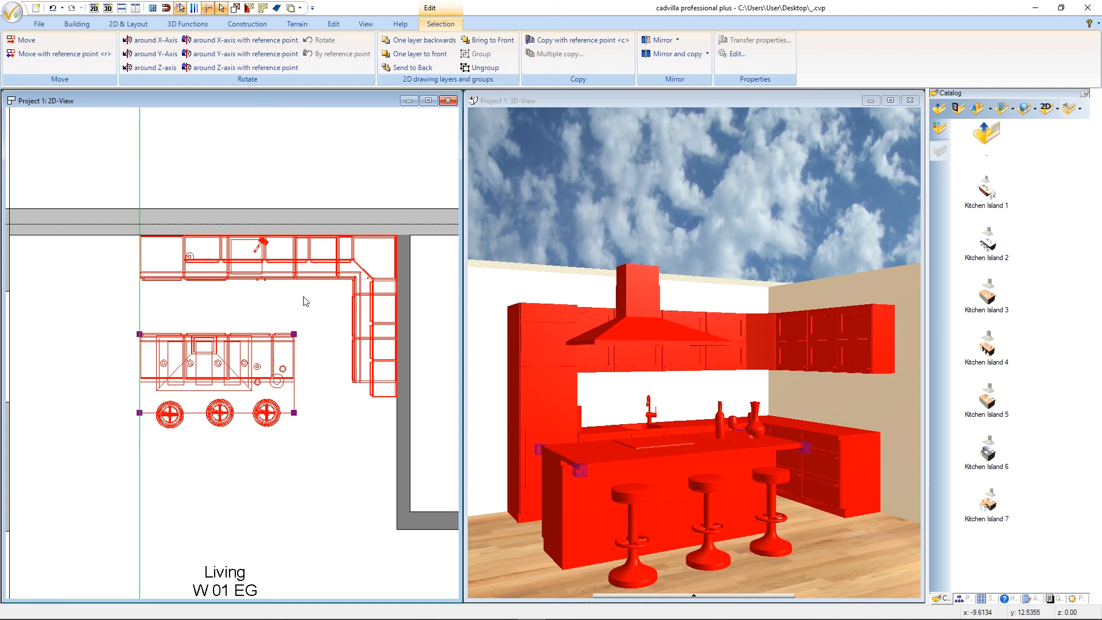
Step: Try moving the grouped kitchen as one unit, cancel the move without placing it and clear the selection
{"action": "key", "text": "m"}
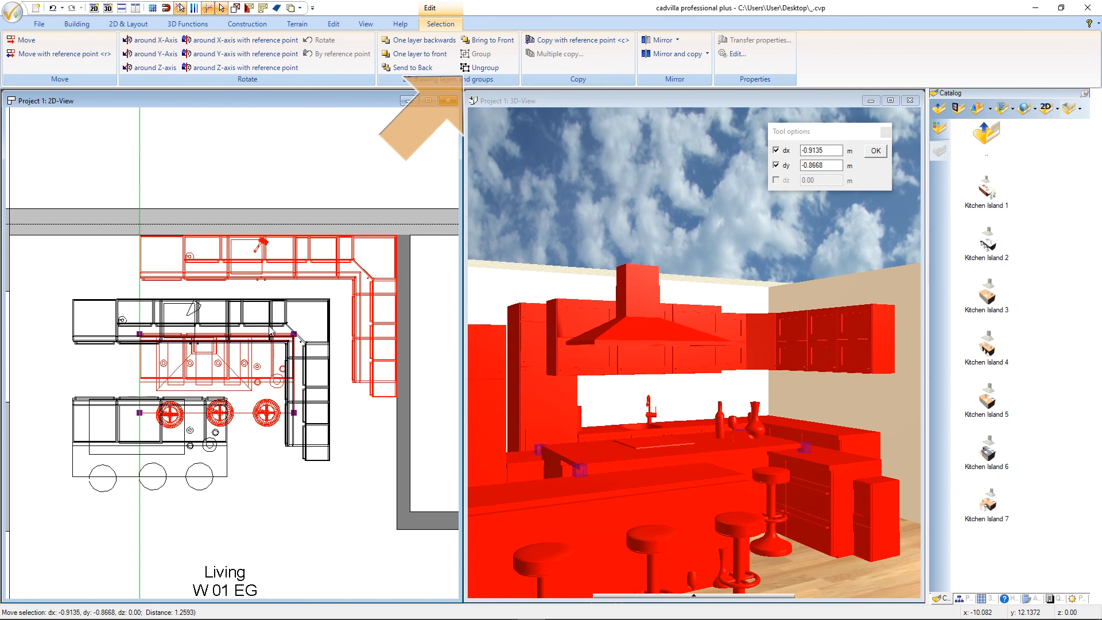
{"action": "key", "text": "Escape"}
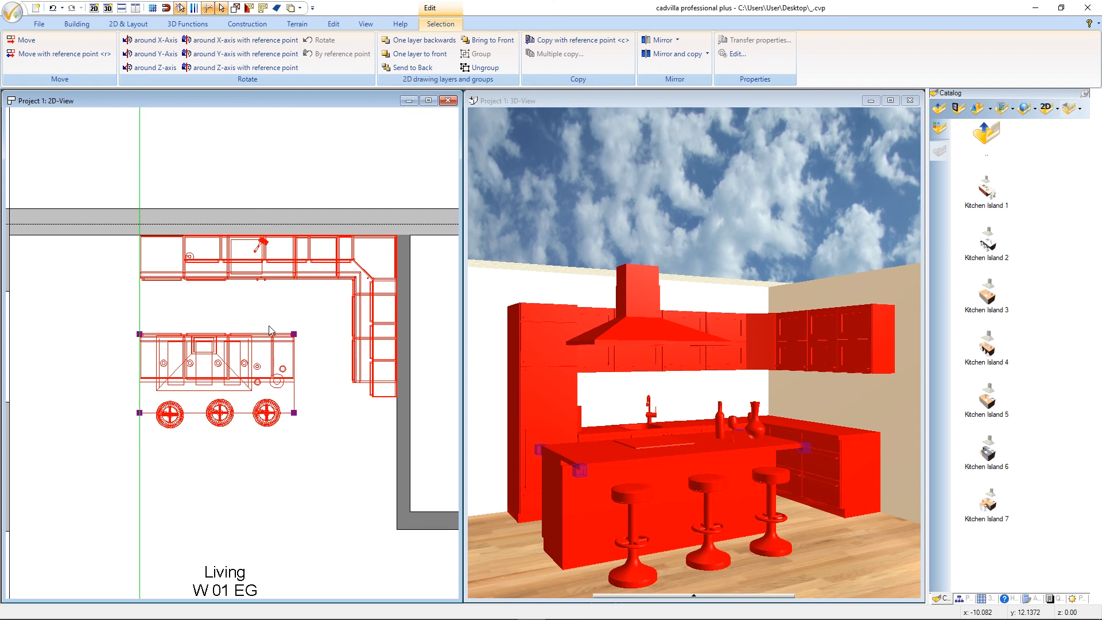
{"action": "key", "text": "Escape"}
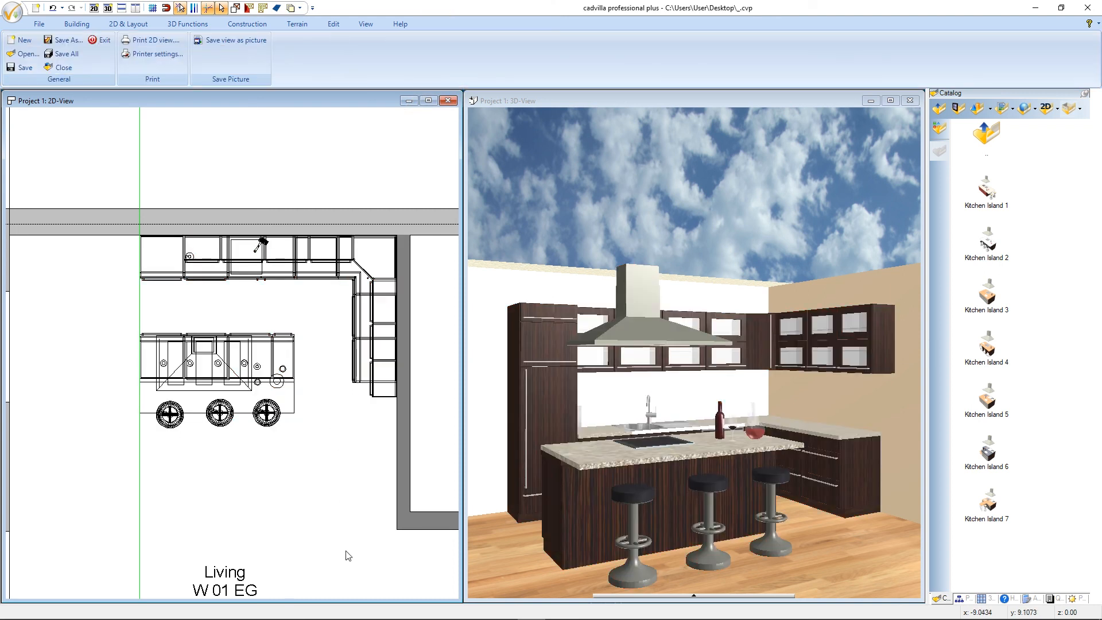